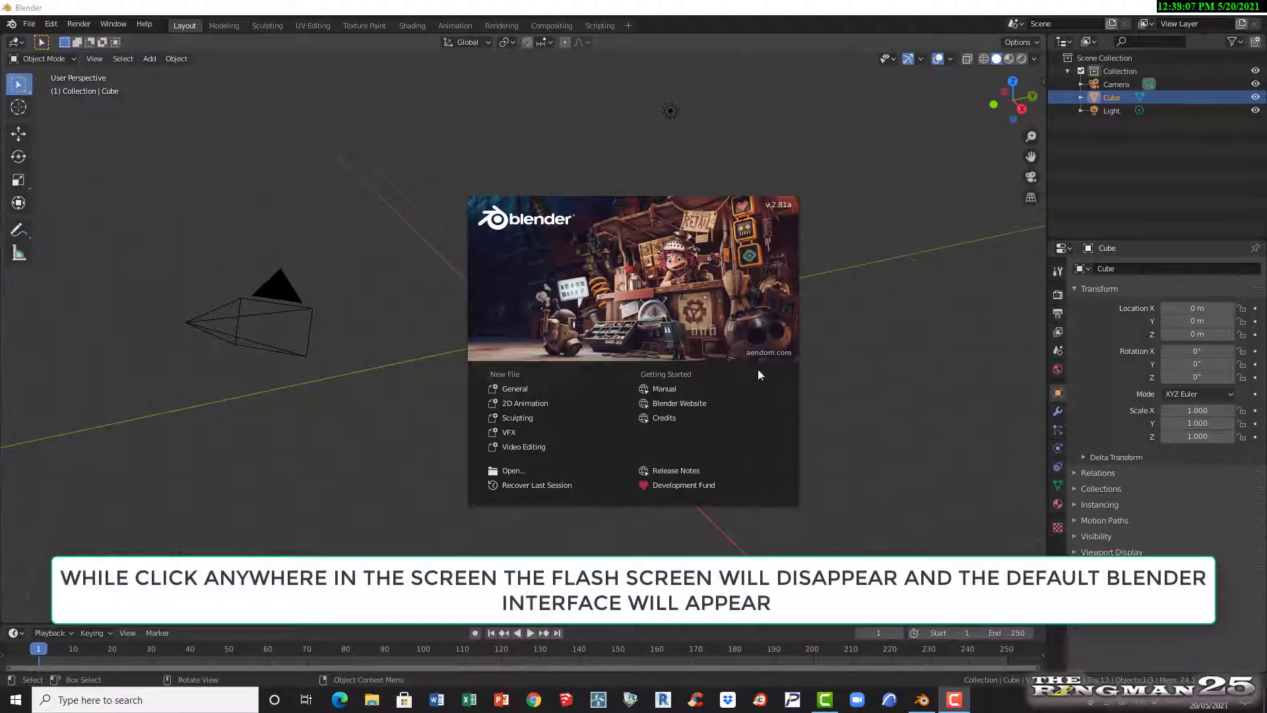
- Dismiss the splash screen and look at the cube's tools in Edit Mode, Sculpt Mode and Vertex Paint
click(418, 470)
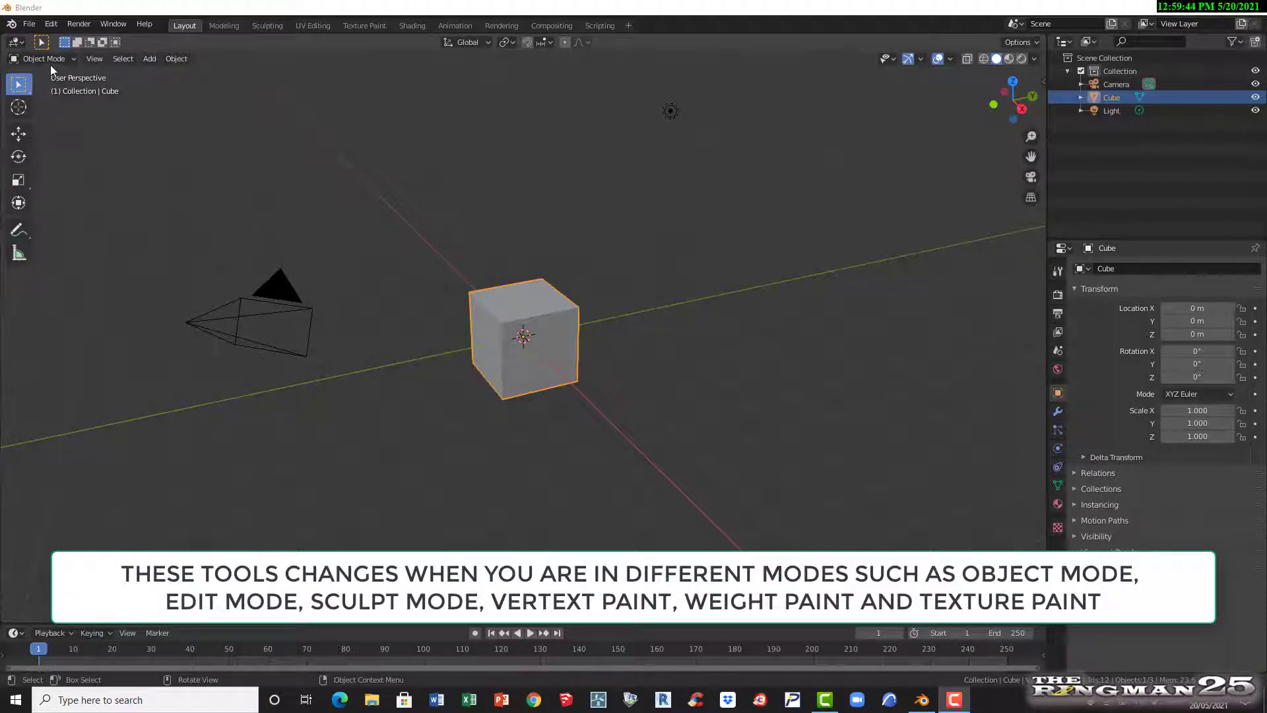
click(68, 58)
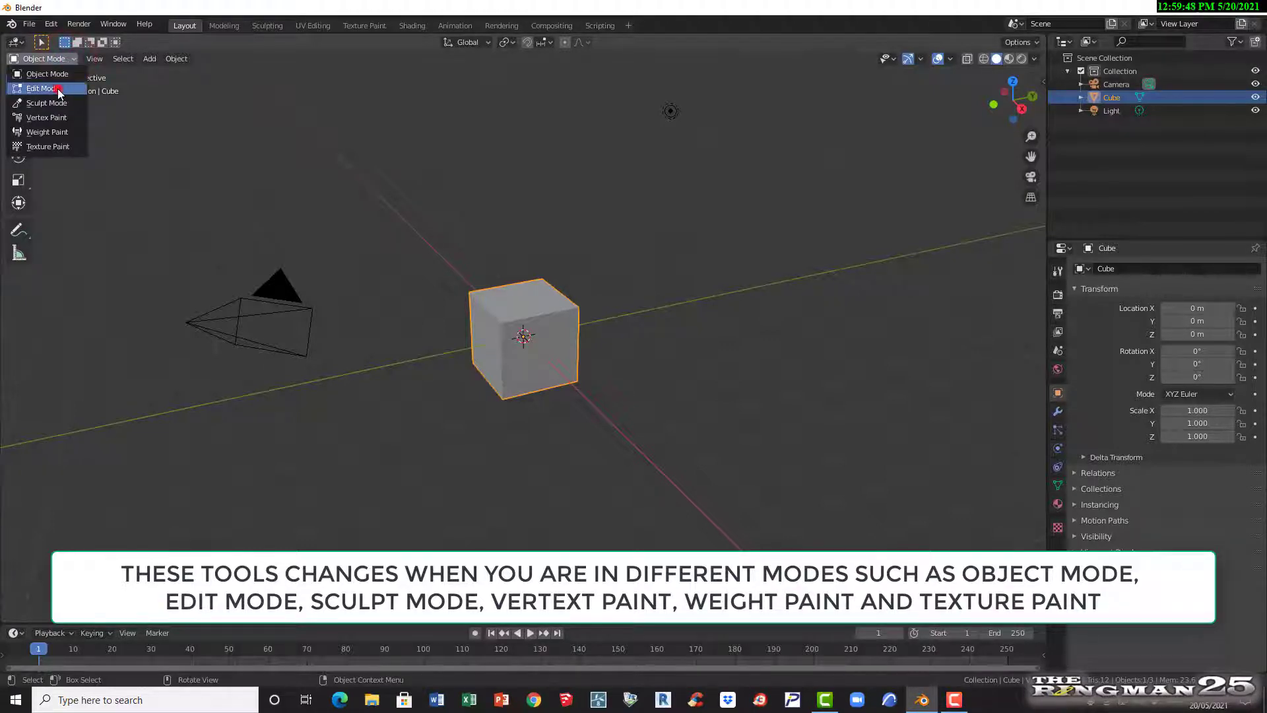
click(59, 89)
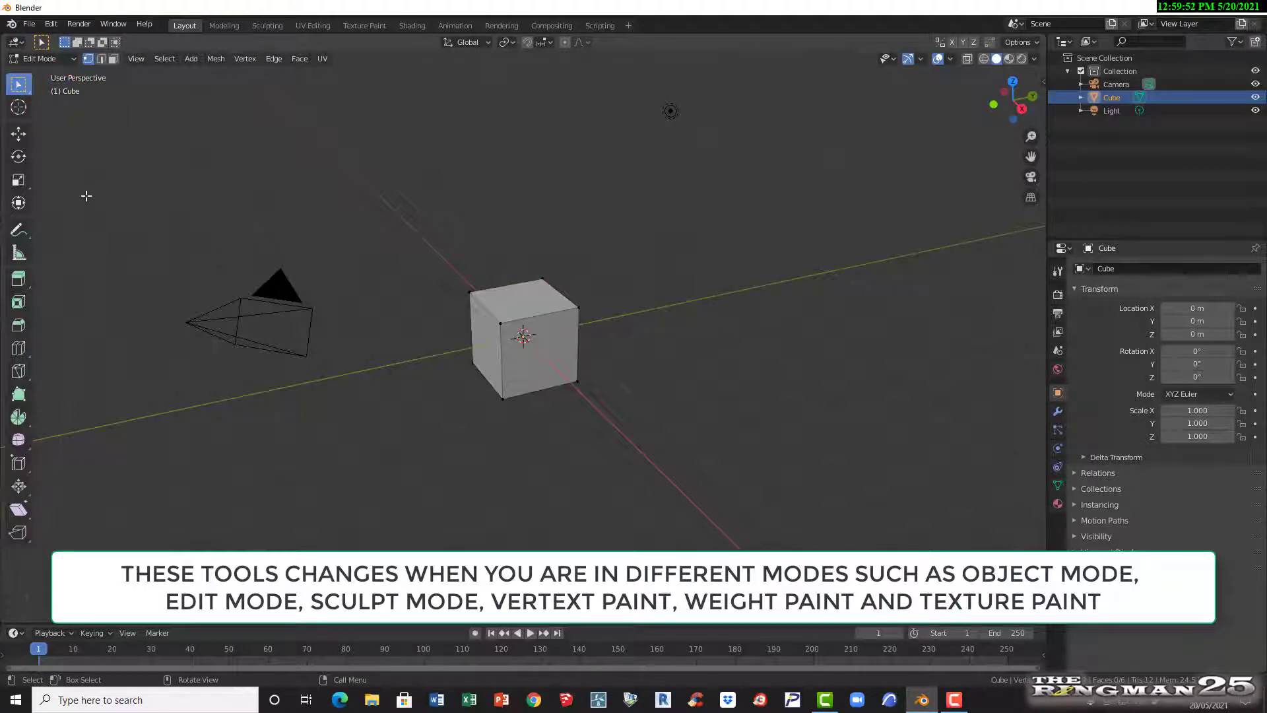
click(71, 61)
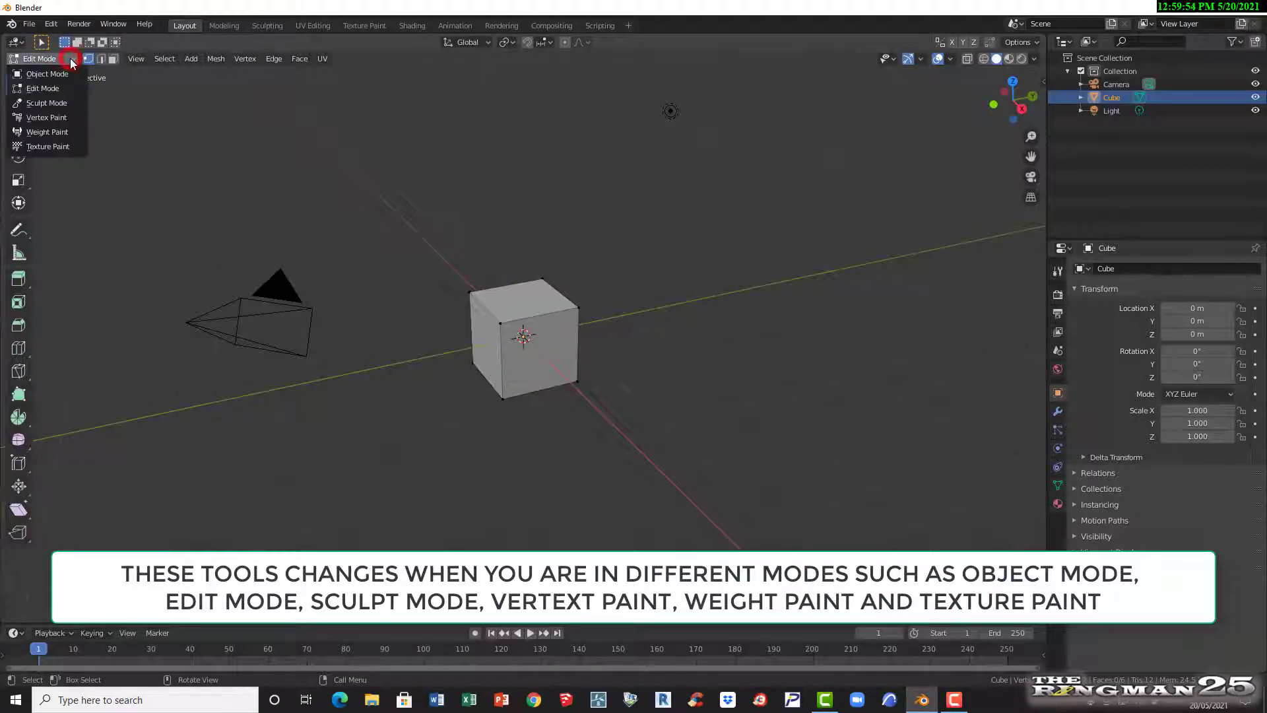
click(58, 106)
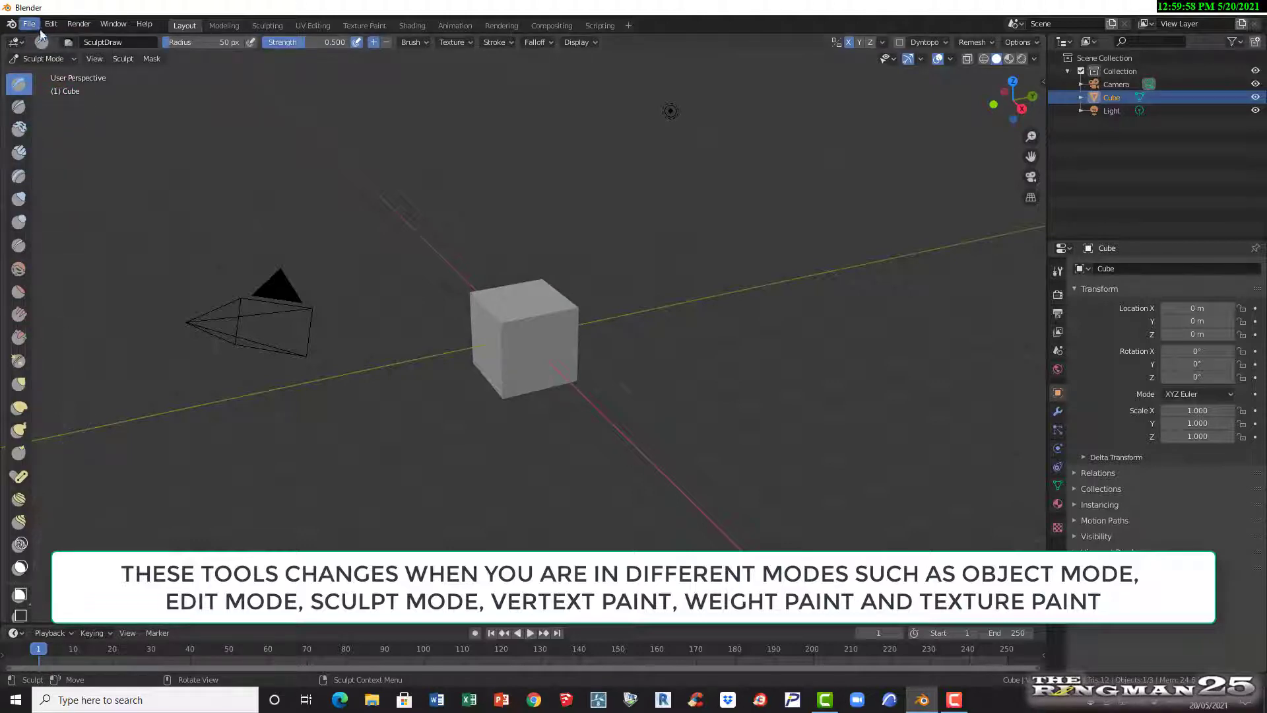
click(69, 61)
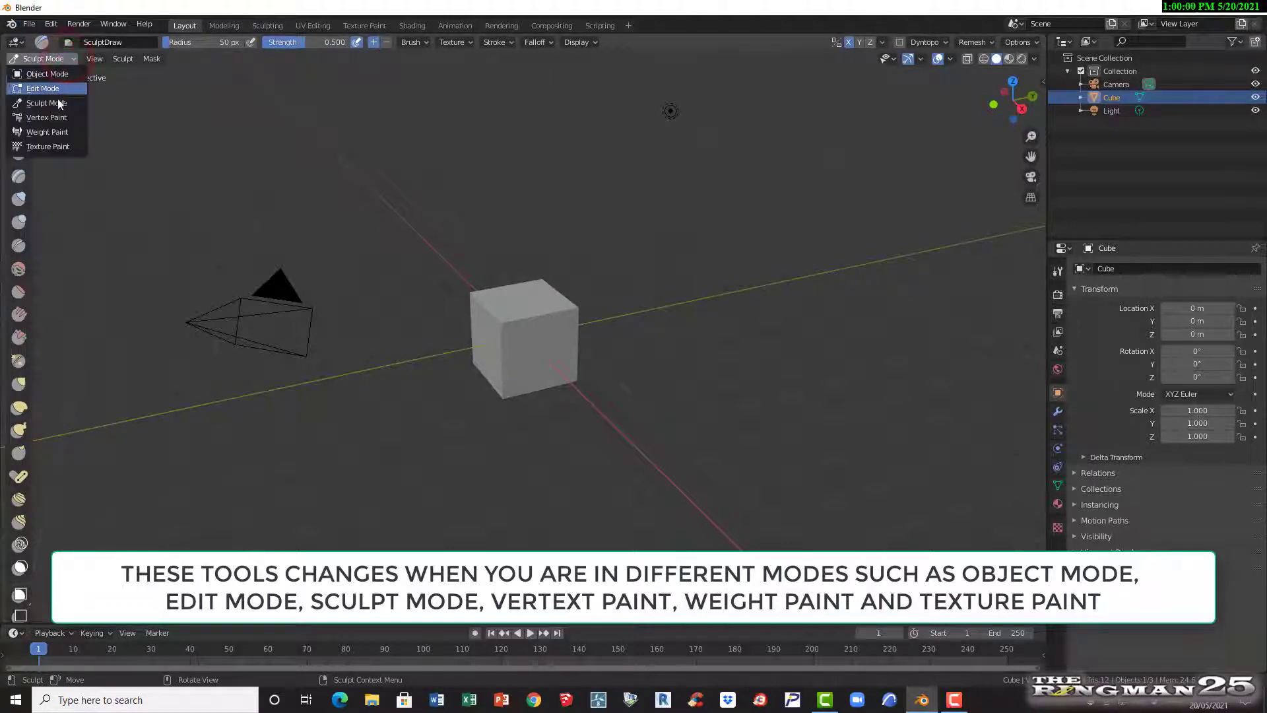
click(51, 119)
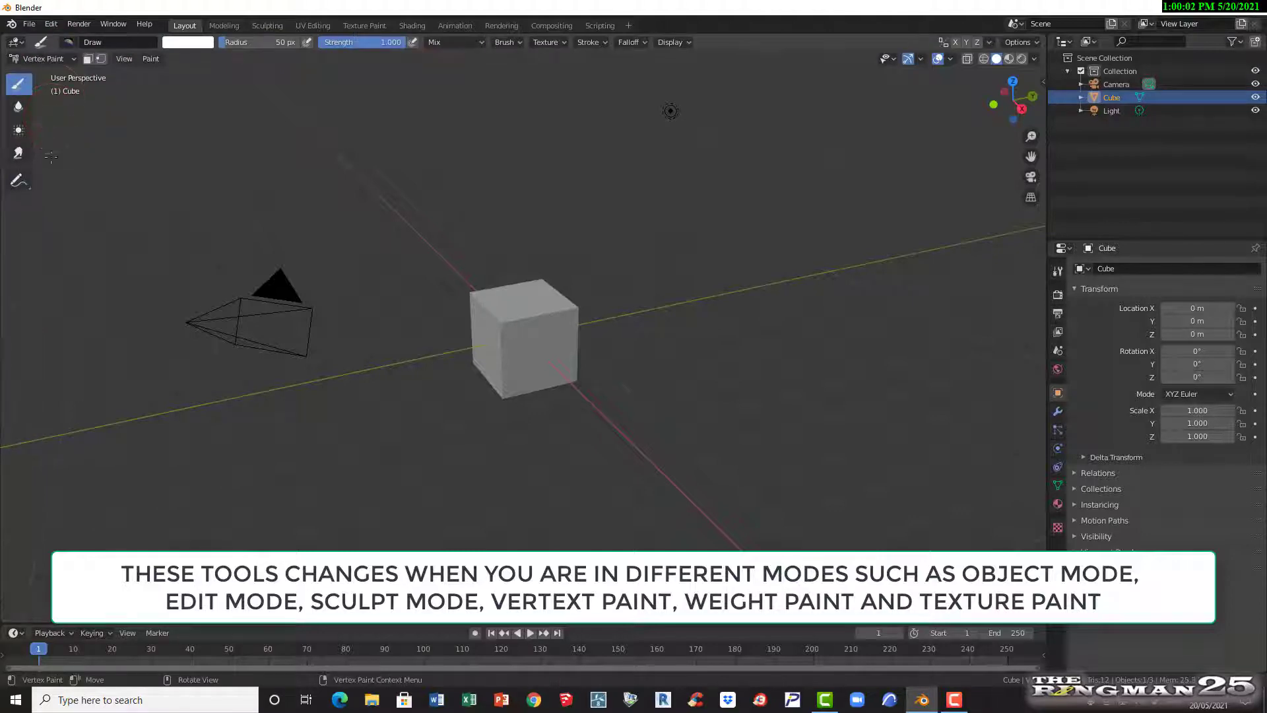
- Look at the cube's tools in Weight Paint and Texture Paint, and return to Object Mode
click(62, 58)
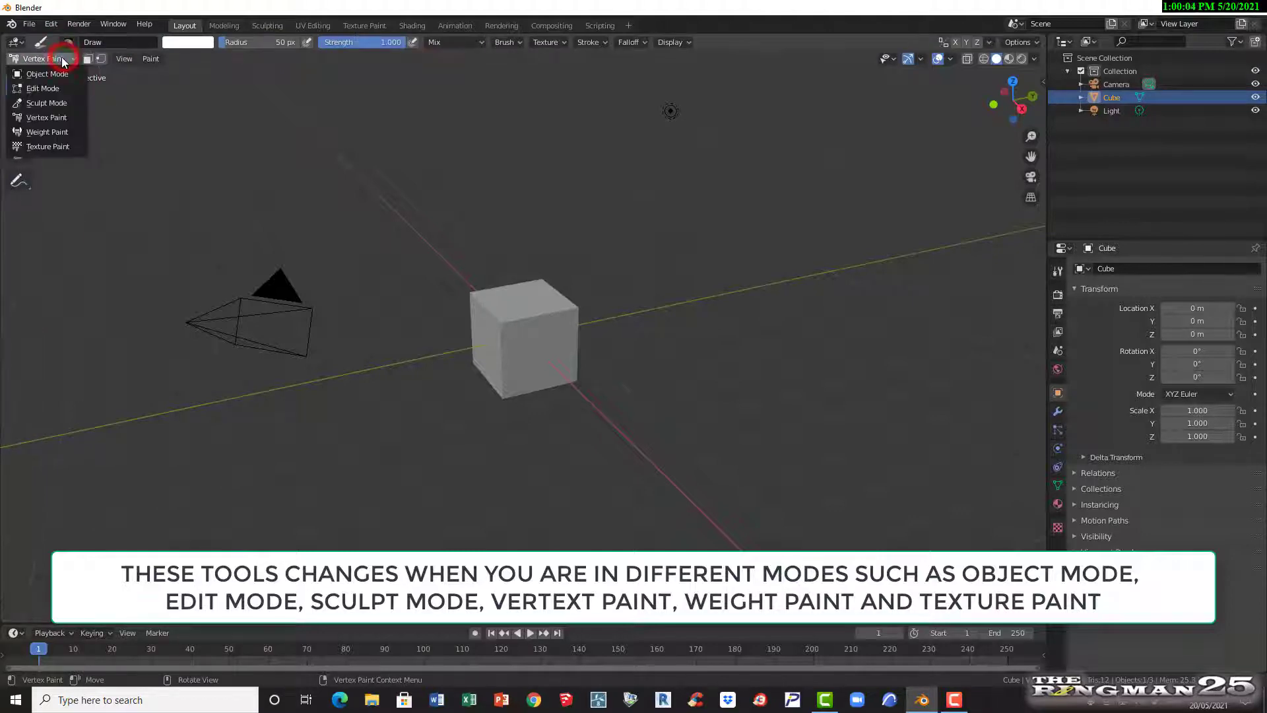
click(50, 132)
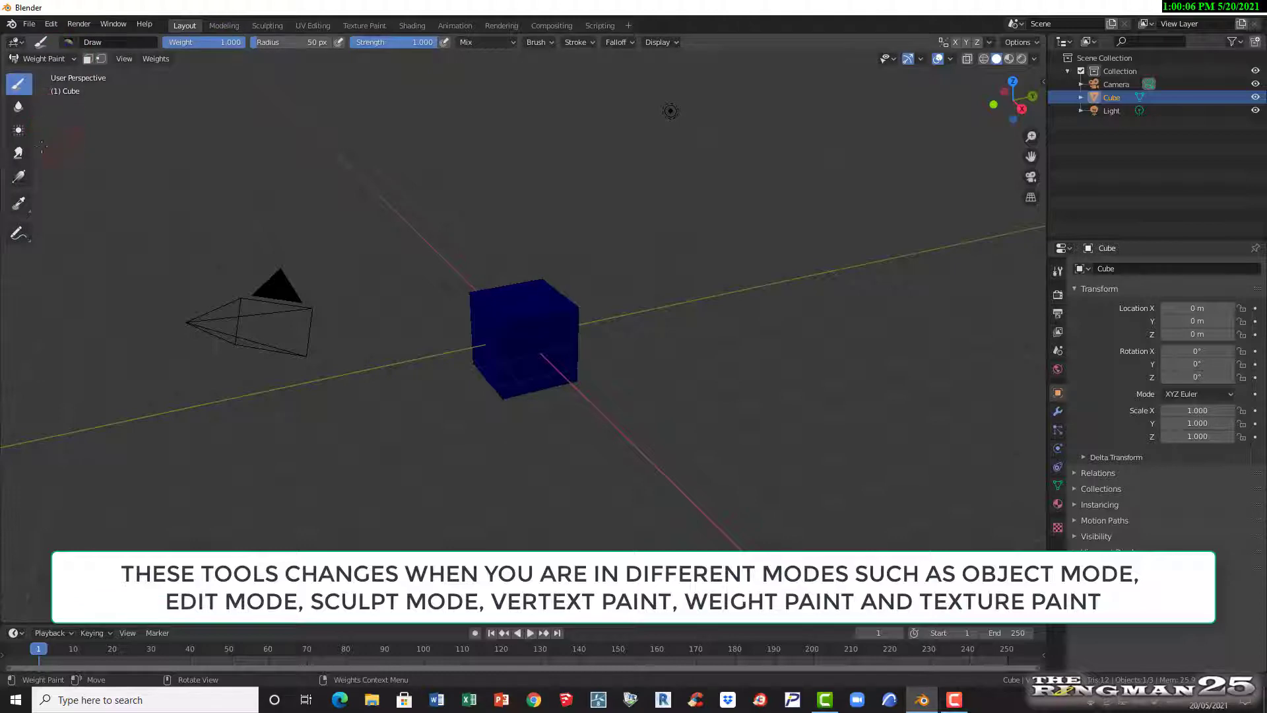
click(58, 60)
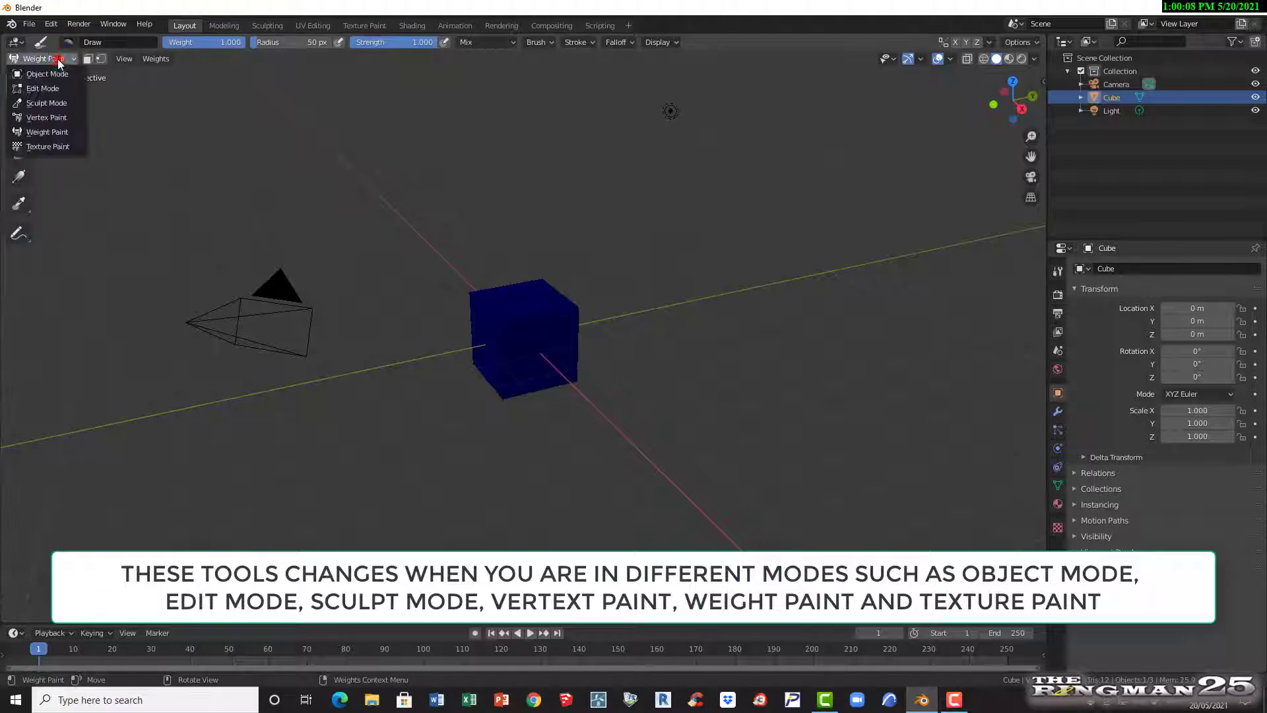
click(46, 146)
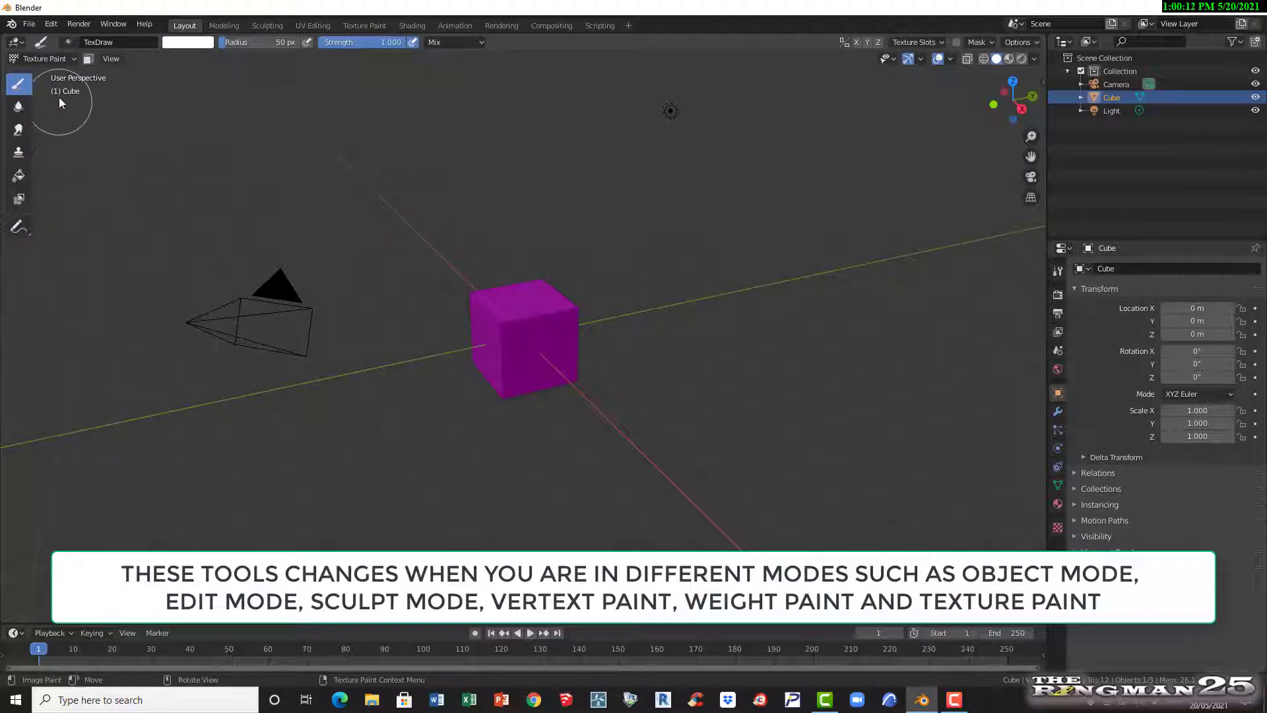
click(58, 59)
click(47, 74)
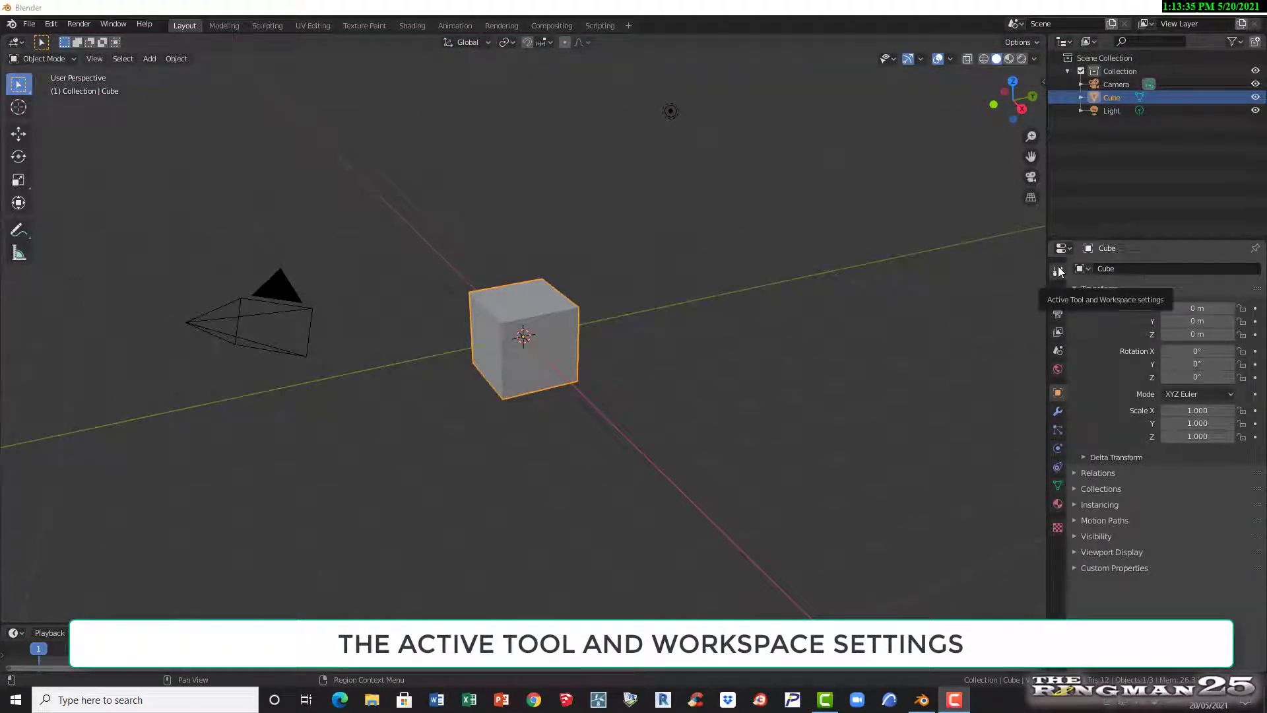
- Review the Active Tool and Workspace settings and the Render, Output, View Layer, Scene, World and Object properties
click(1058, 271)
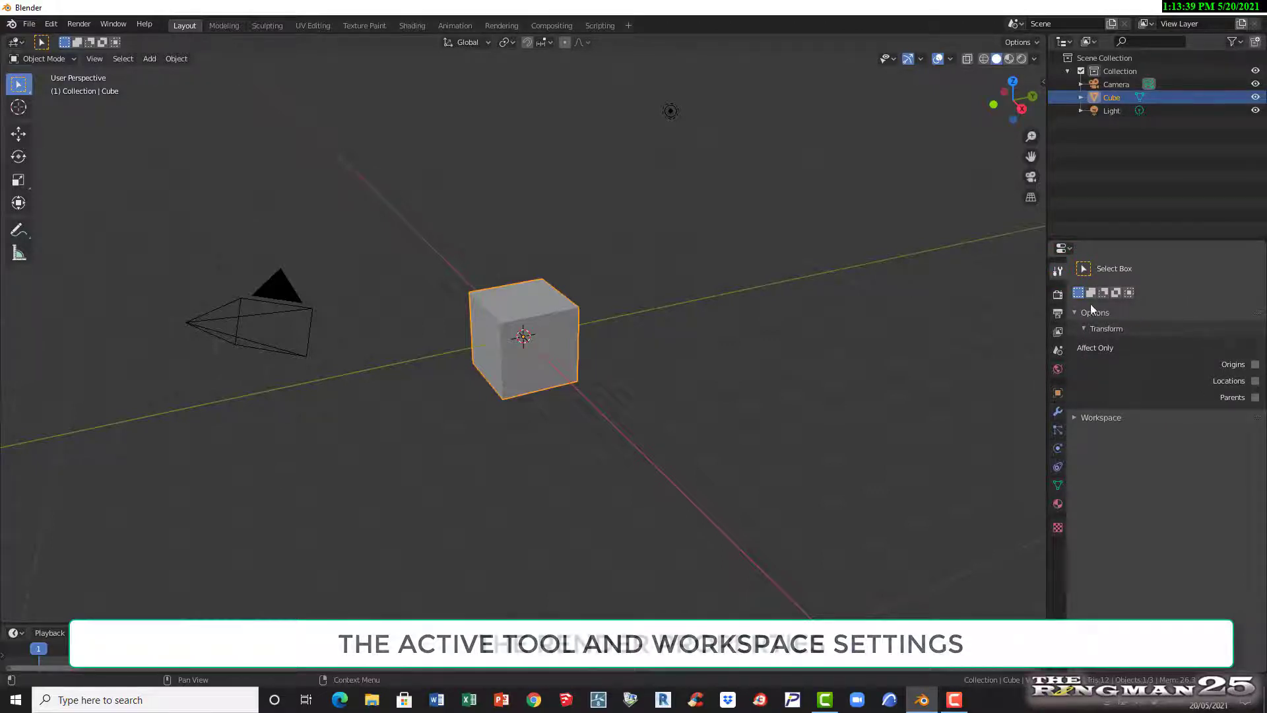
click(1058, 296)
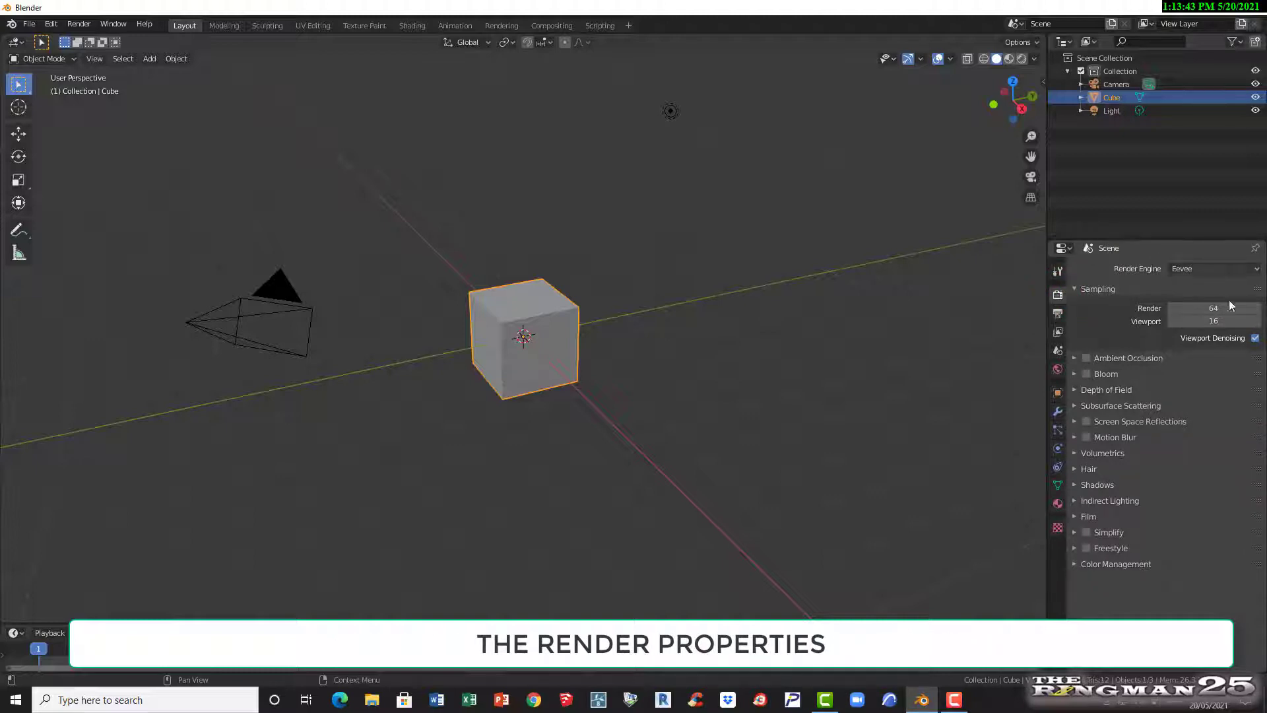
click(1057, 312)
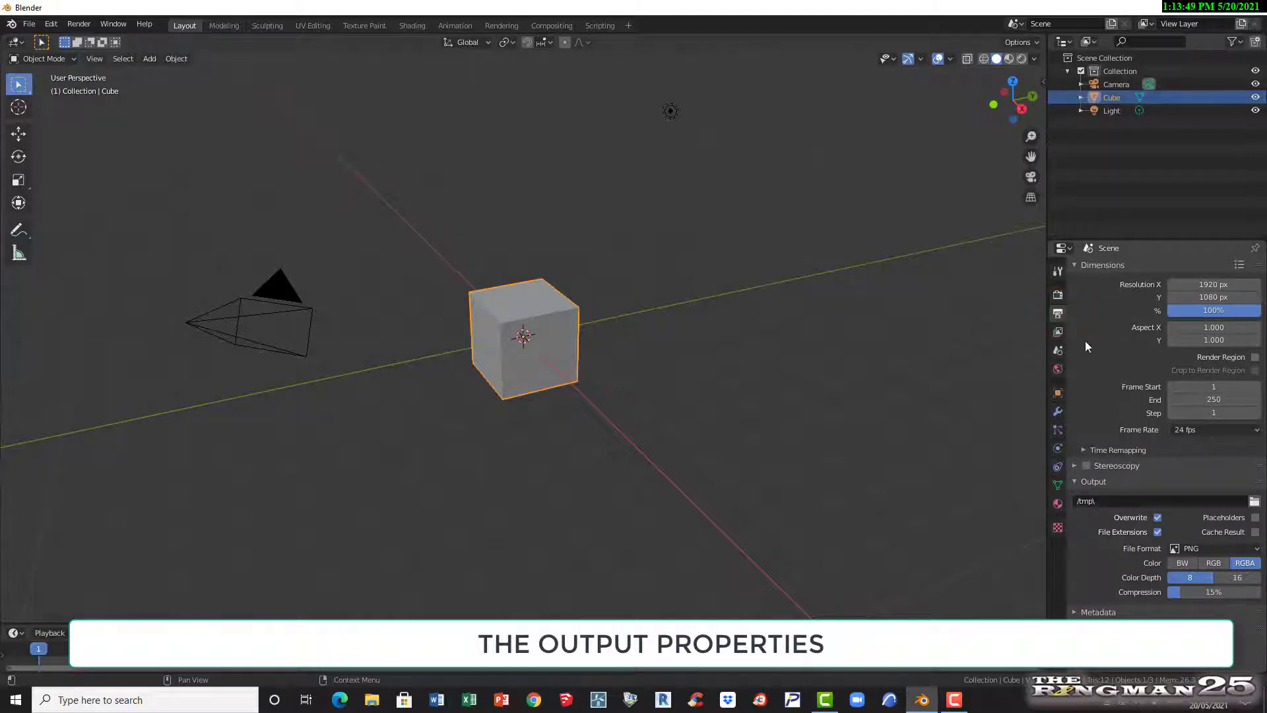
click(1058, 332)
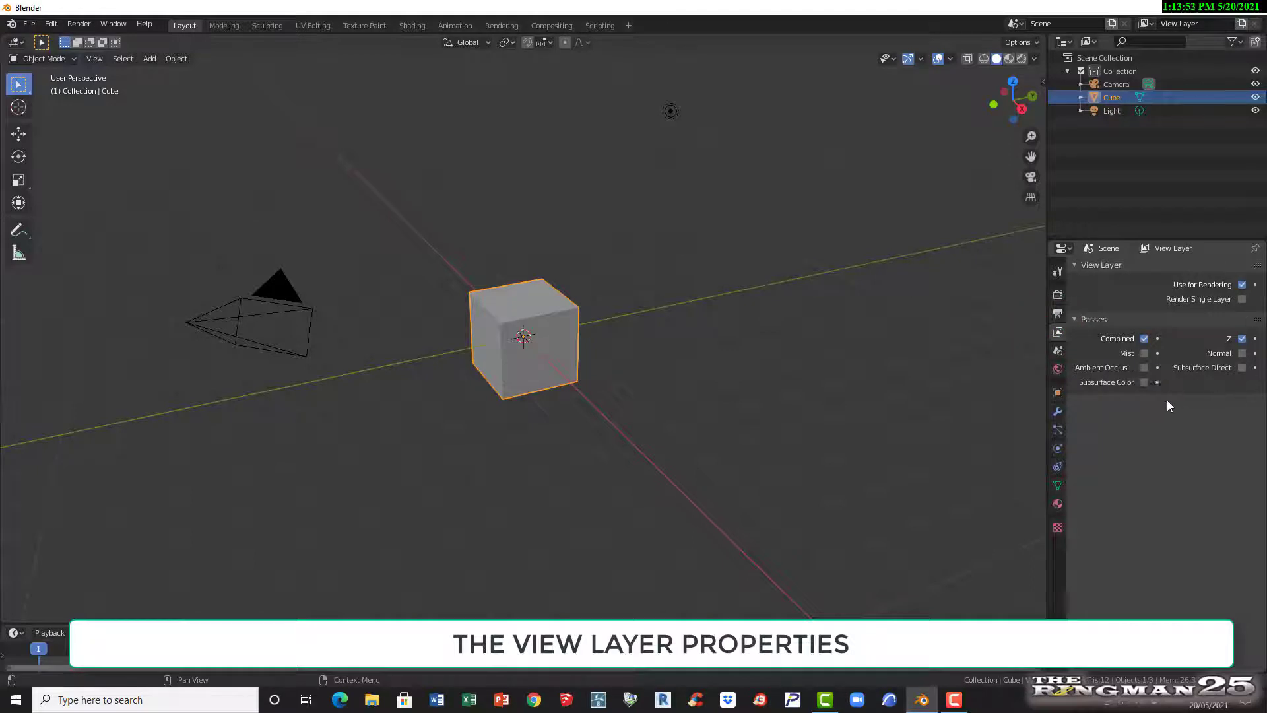
click(1058, 350)
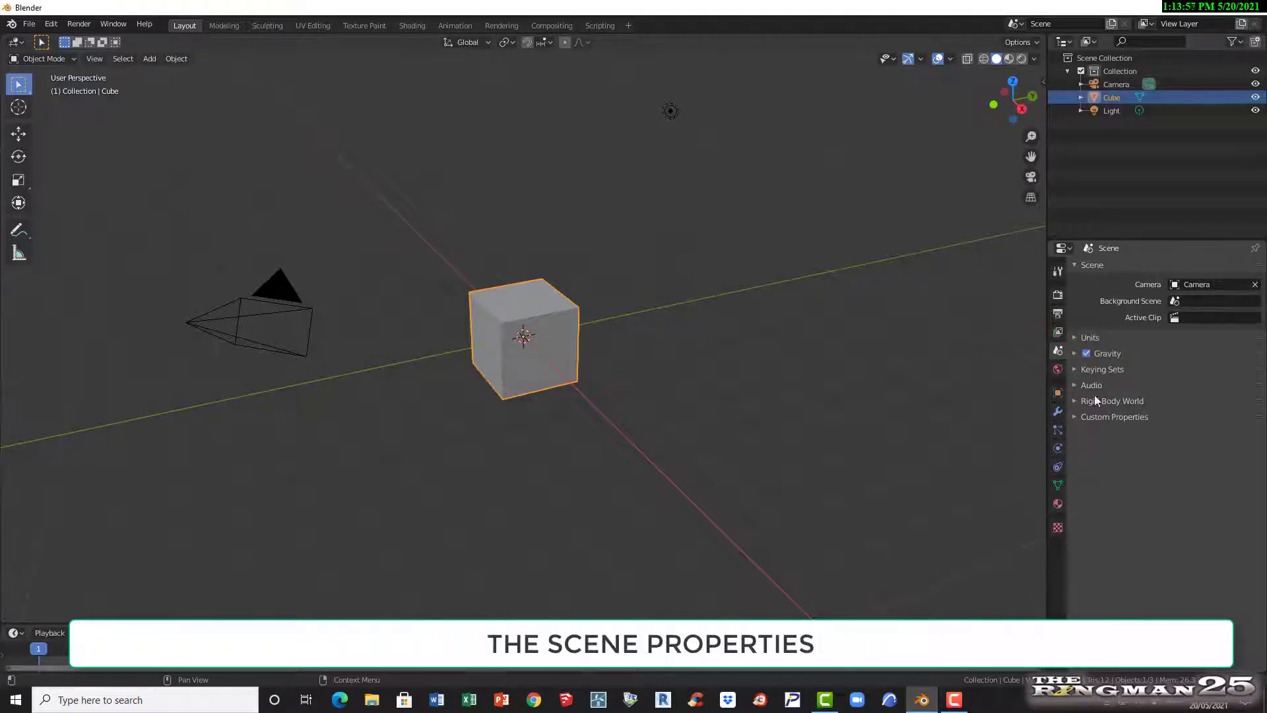
click(1058, 369)
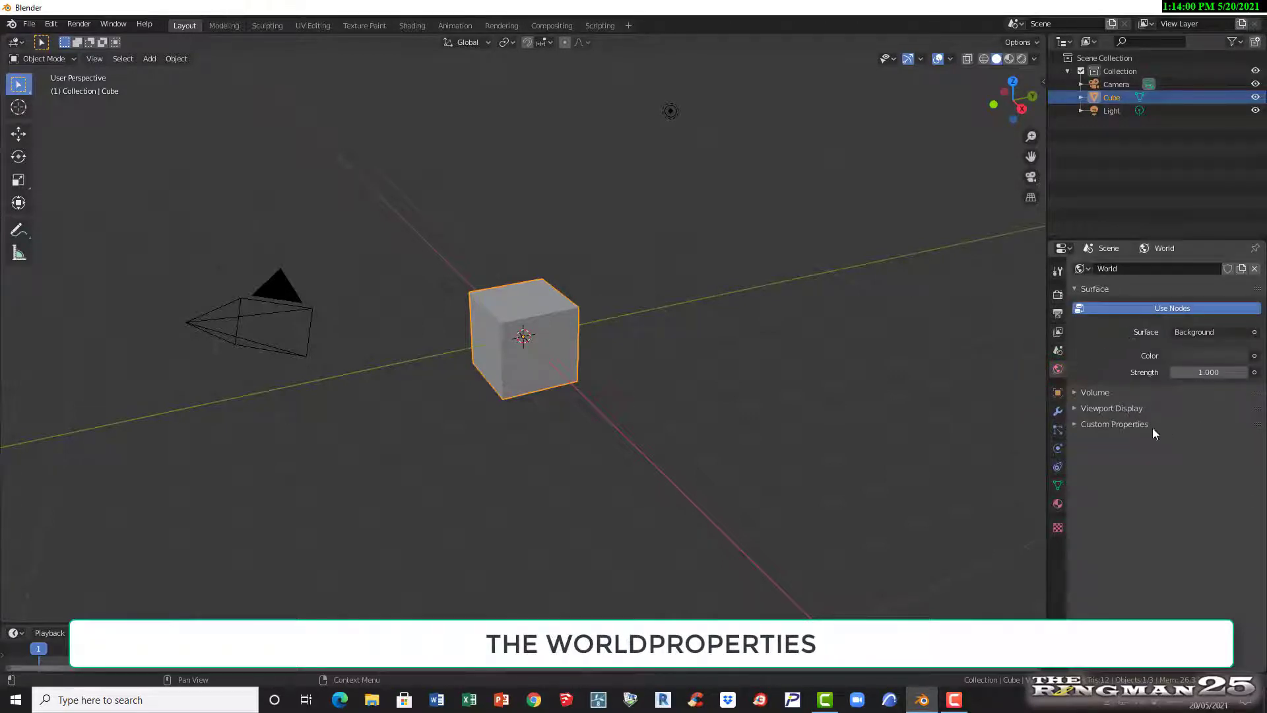
click(1057, 392)
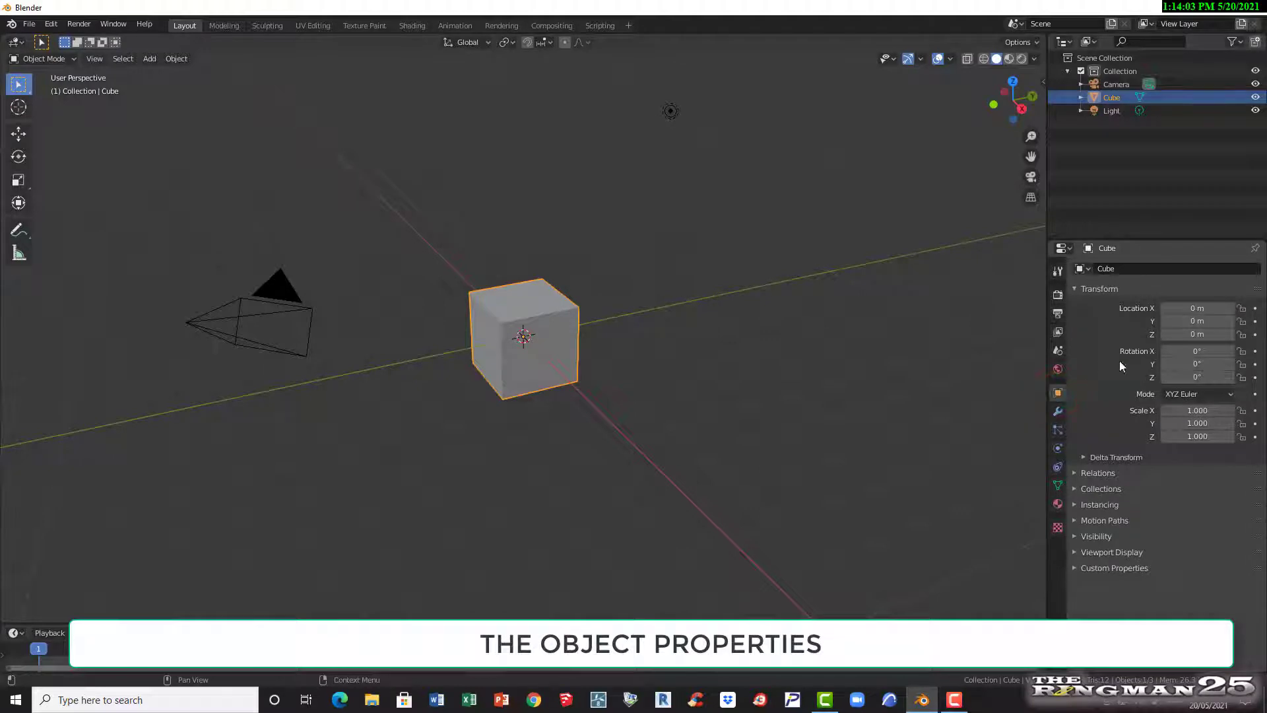
- Review the cube's Modifier, Particle, Physics, Object Data, Material and Texture properties
click(1057, 411)
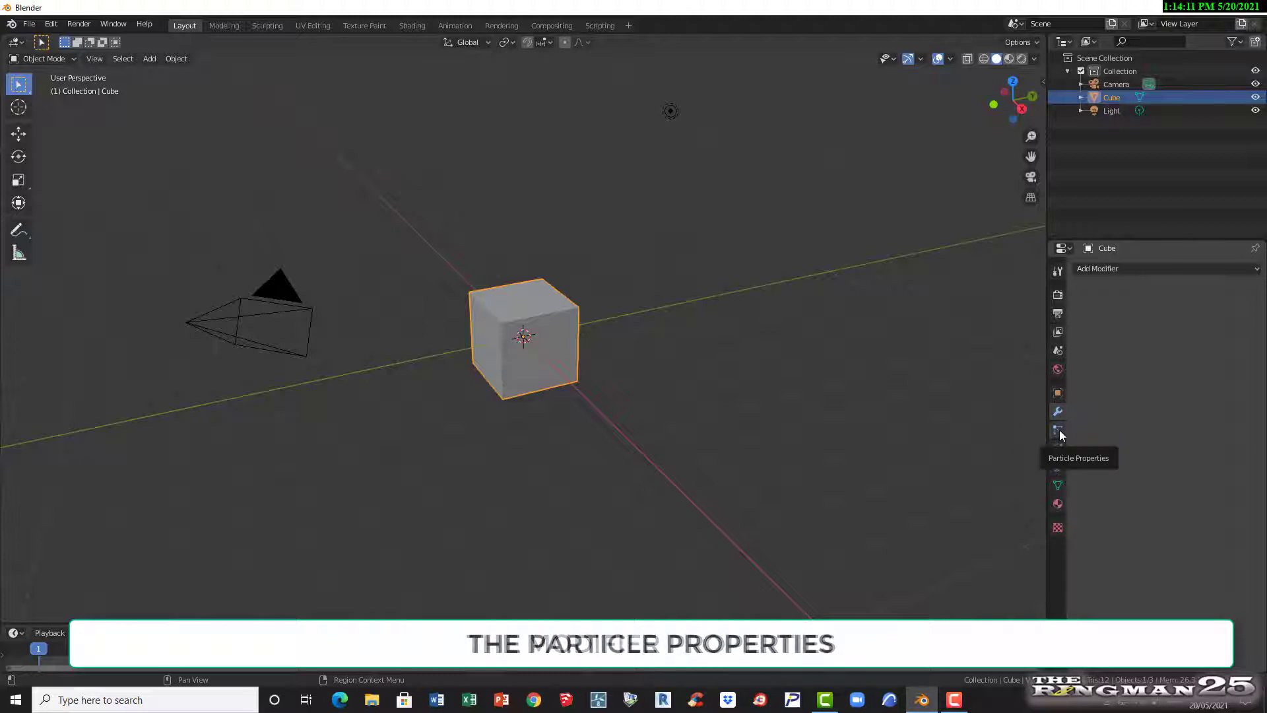
click(1058, 430)
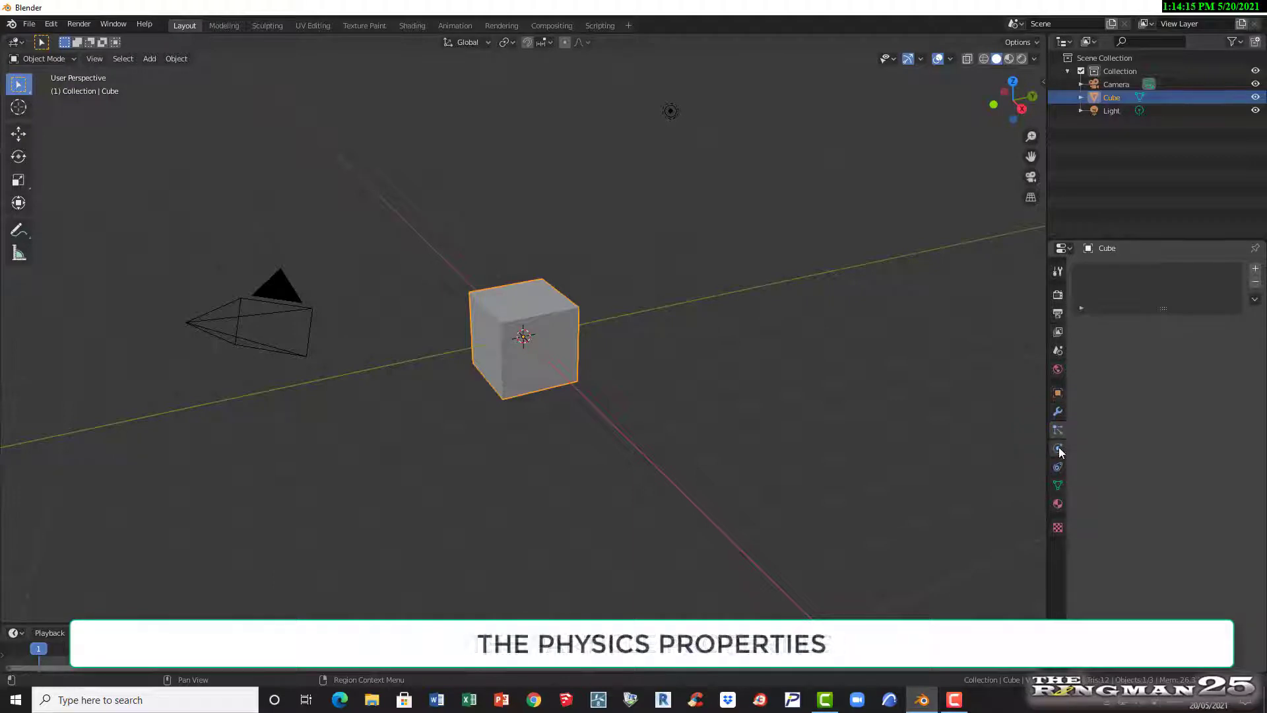
click(1058, 448)
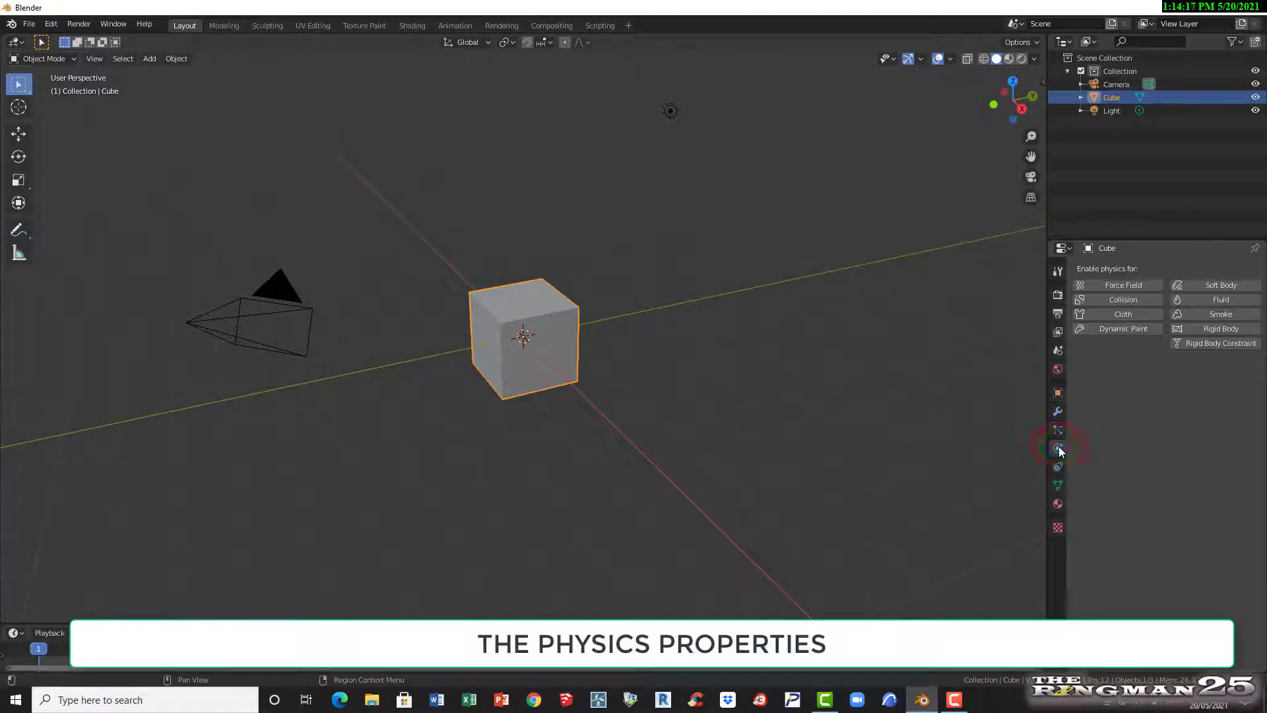
click(1057, 486)
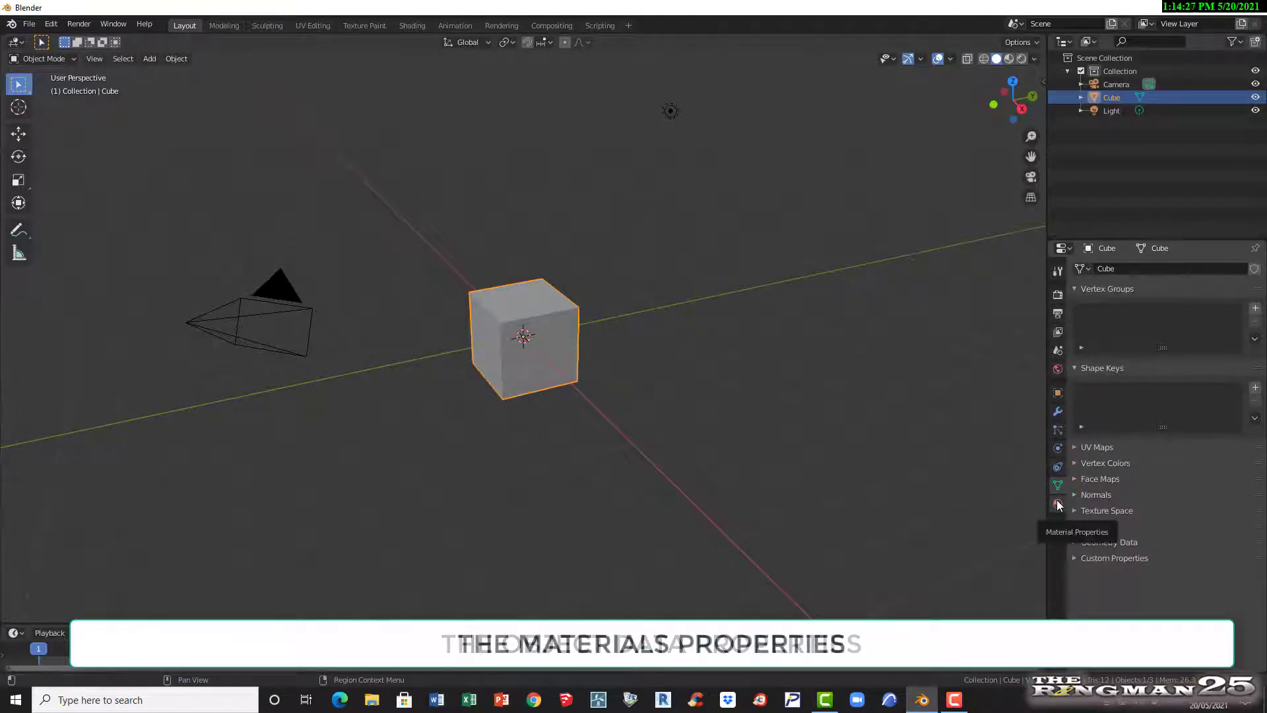
click(1058, 504)
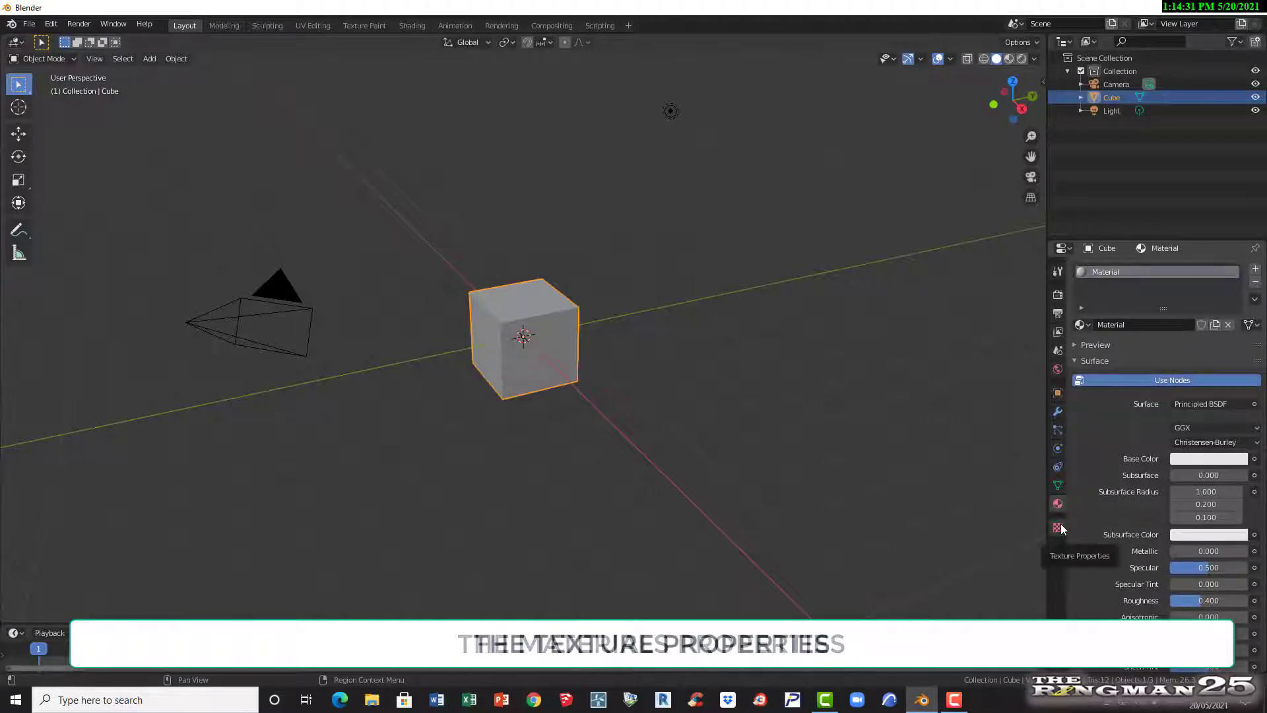
click(1058, 528)
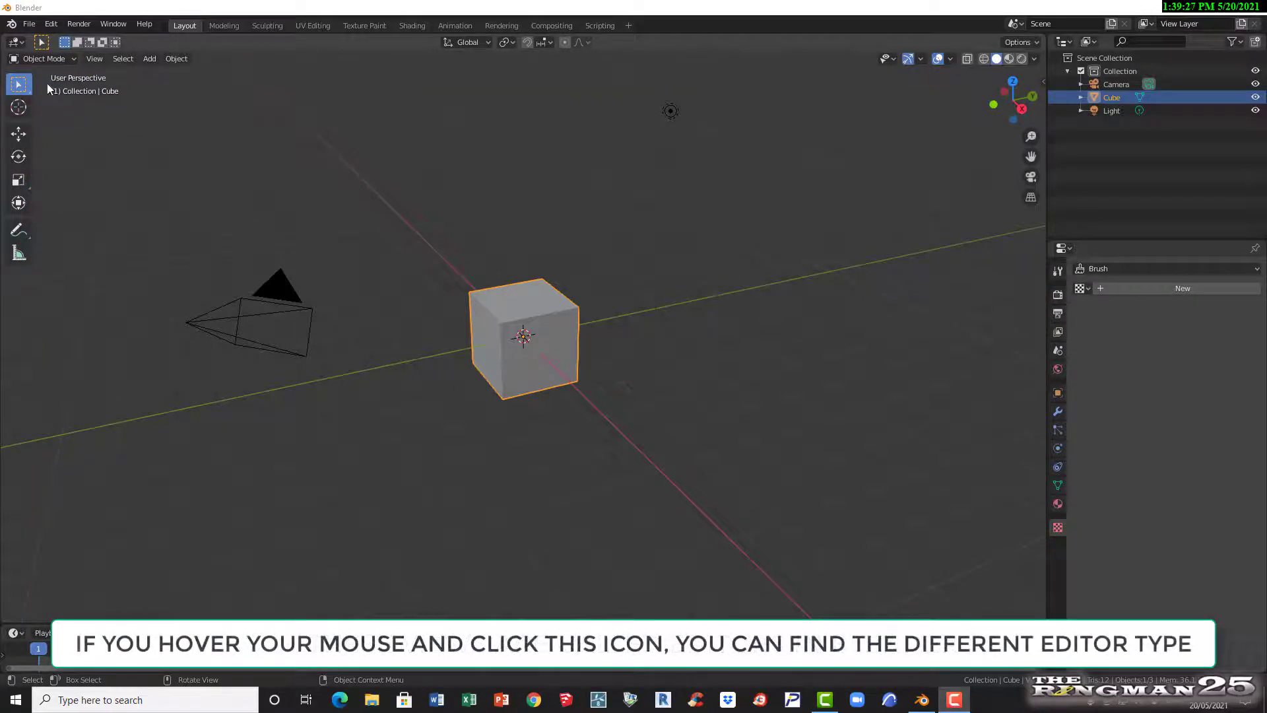
- View the available editor types, and try narrowing the 3D Viewport to about half the window before restoring its width
click(16, 43)
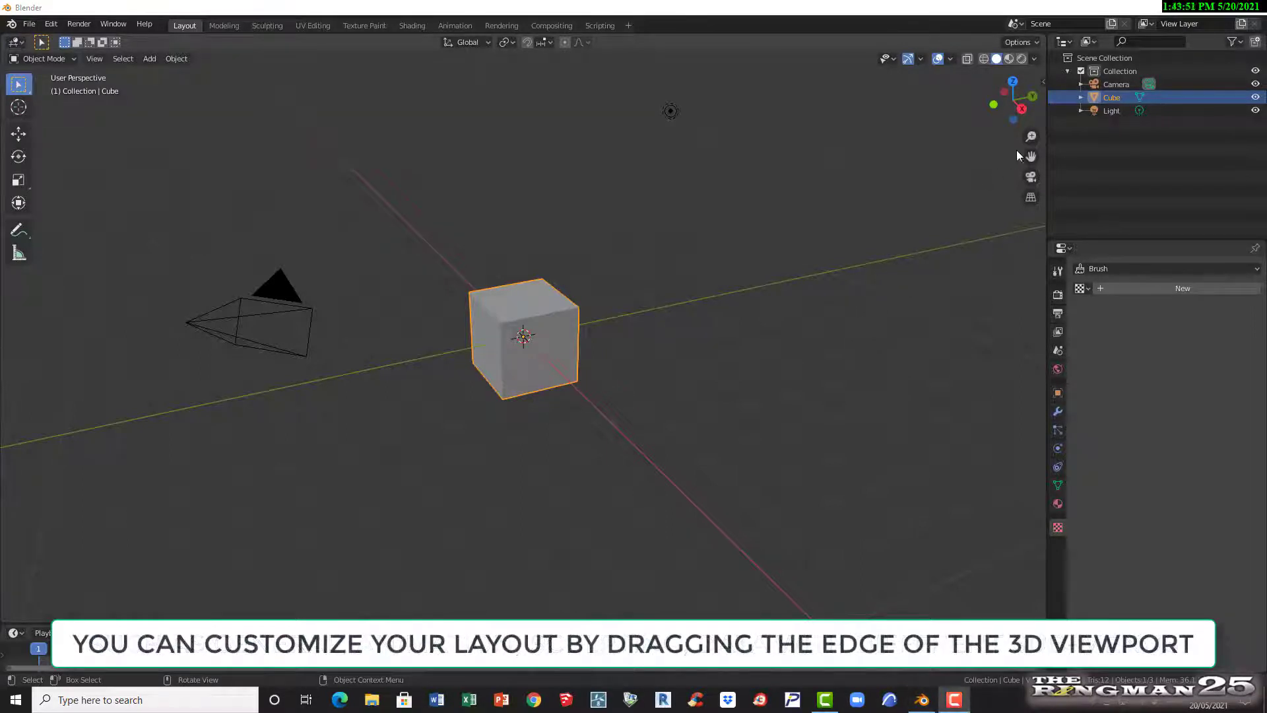
drag(1047, 106, 640, 126)
drag(930, 125, 1048, 131)
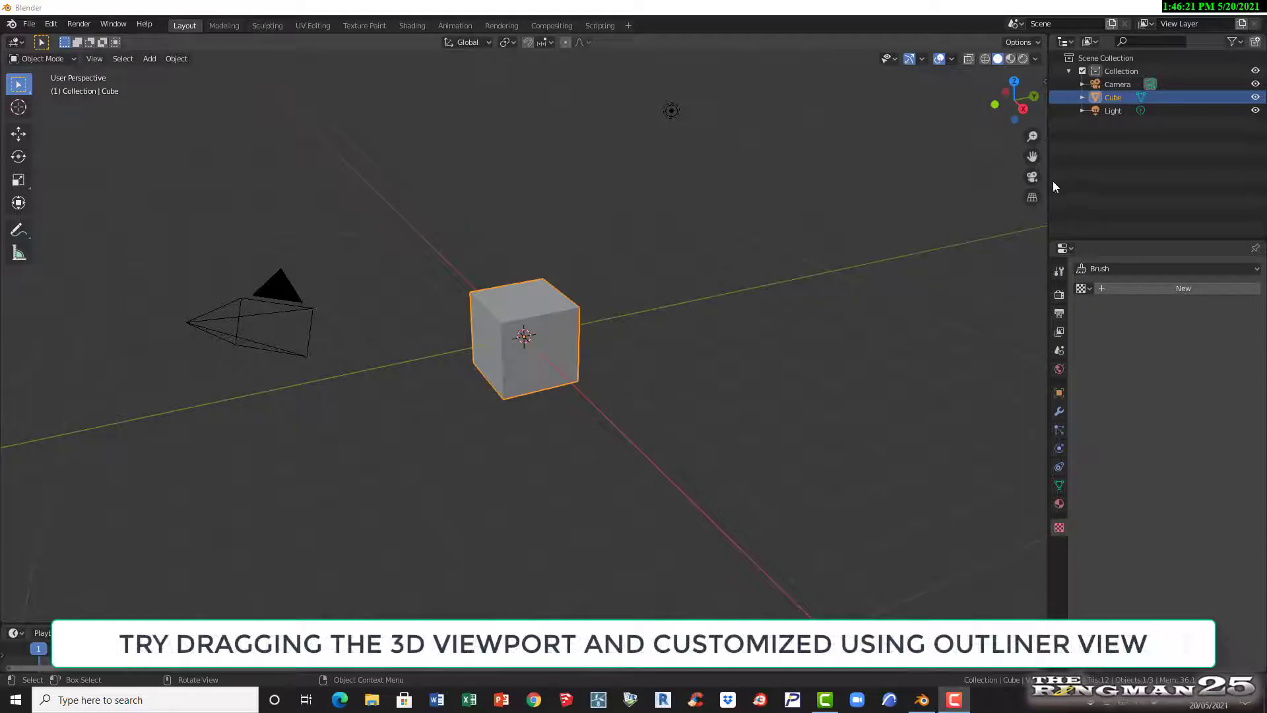
- Shrink the 3D Viewport to a narrow column and change that area's editor type to Outliner
drag(1048, 142, 243, 141)
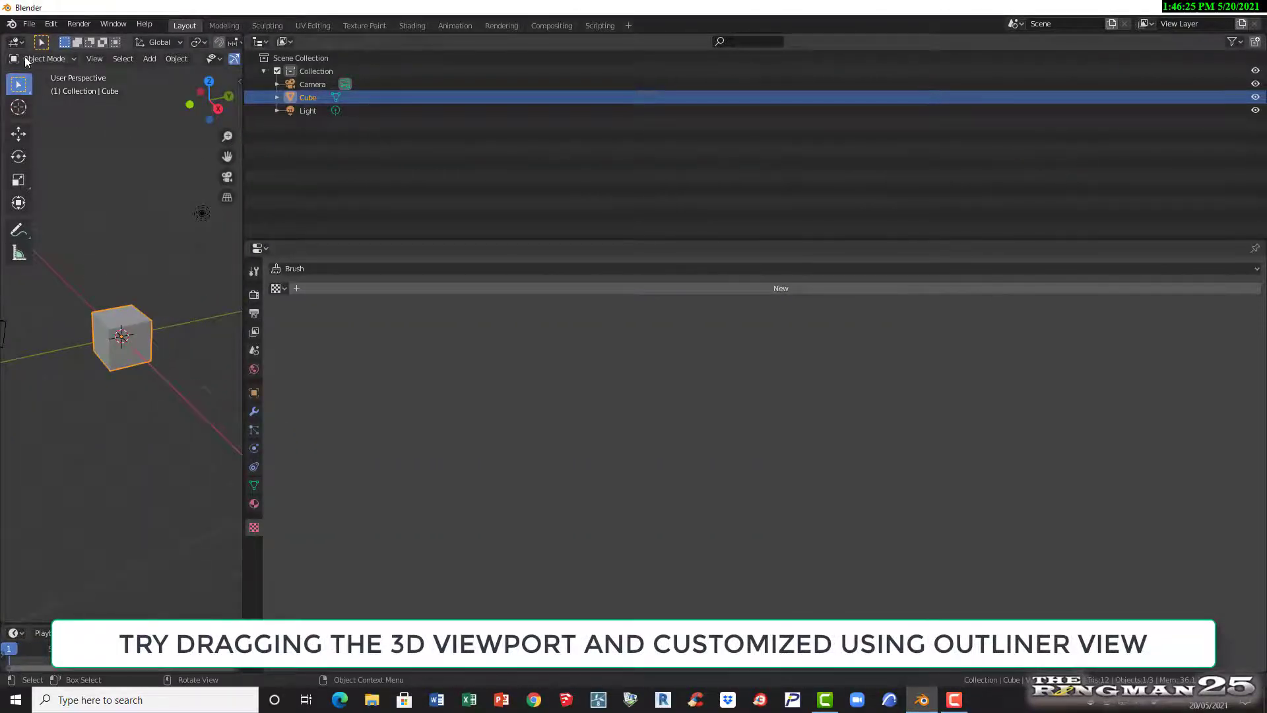
click(18, 45)
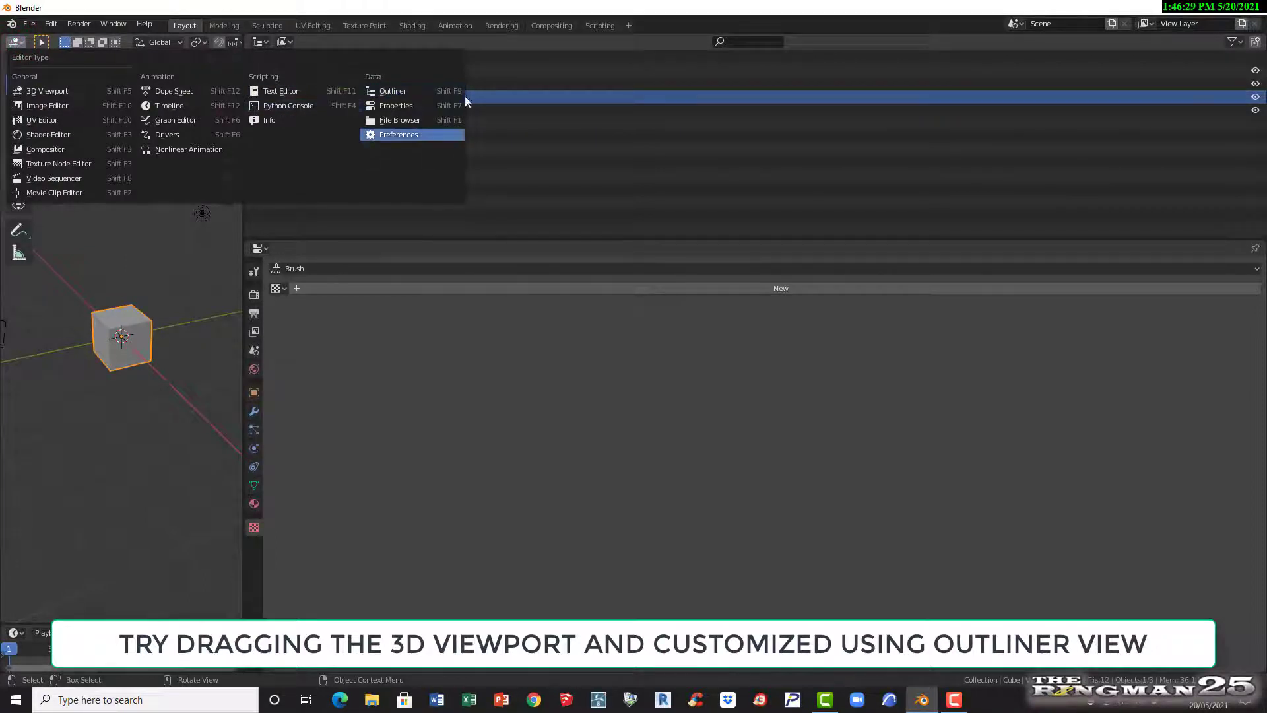
click(402, 94)
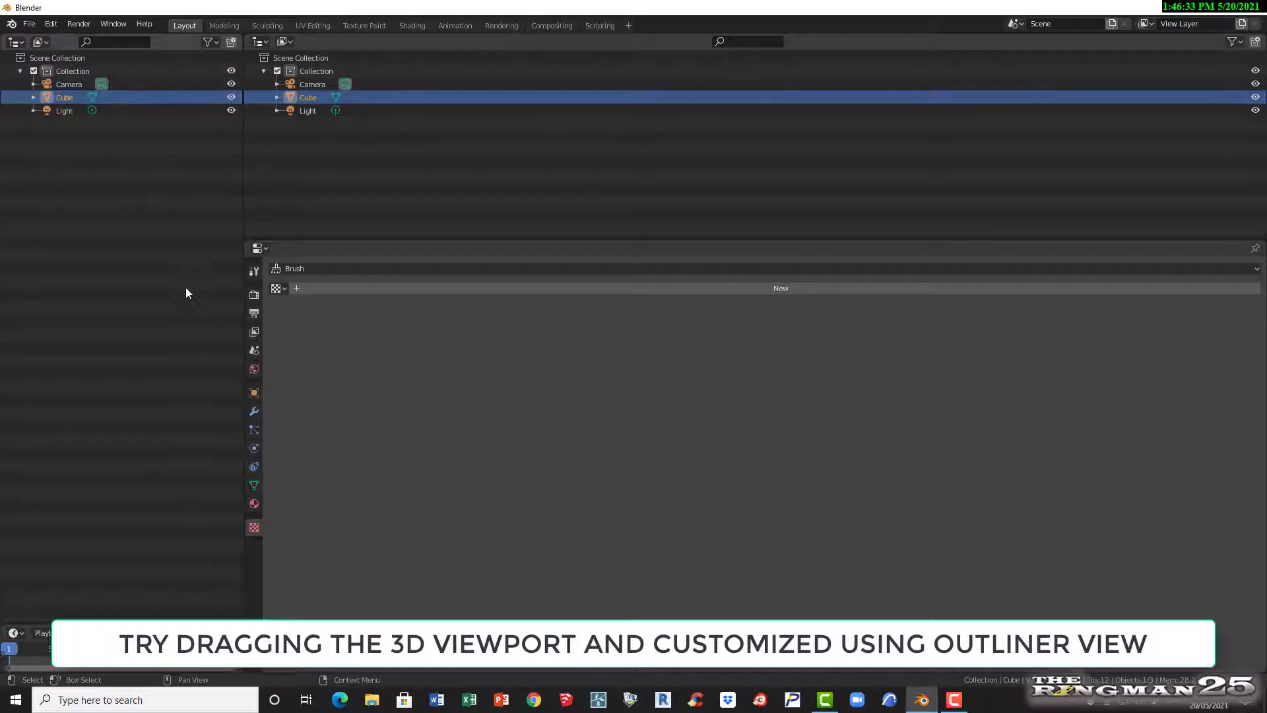
- Change the narrow Outliner area back to a 3D Viewport and widen it to fill most of the window
click(15, 42)
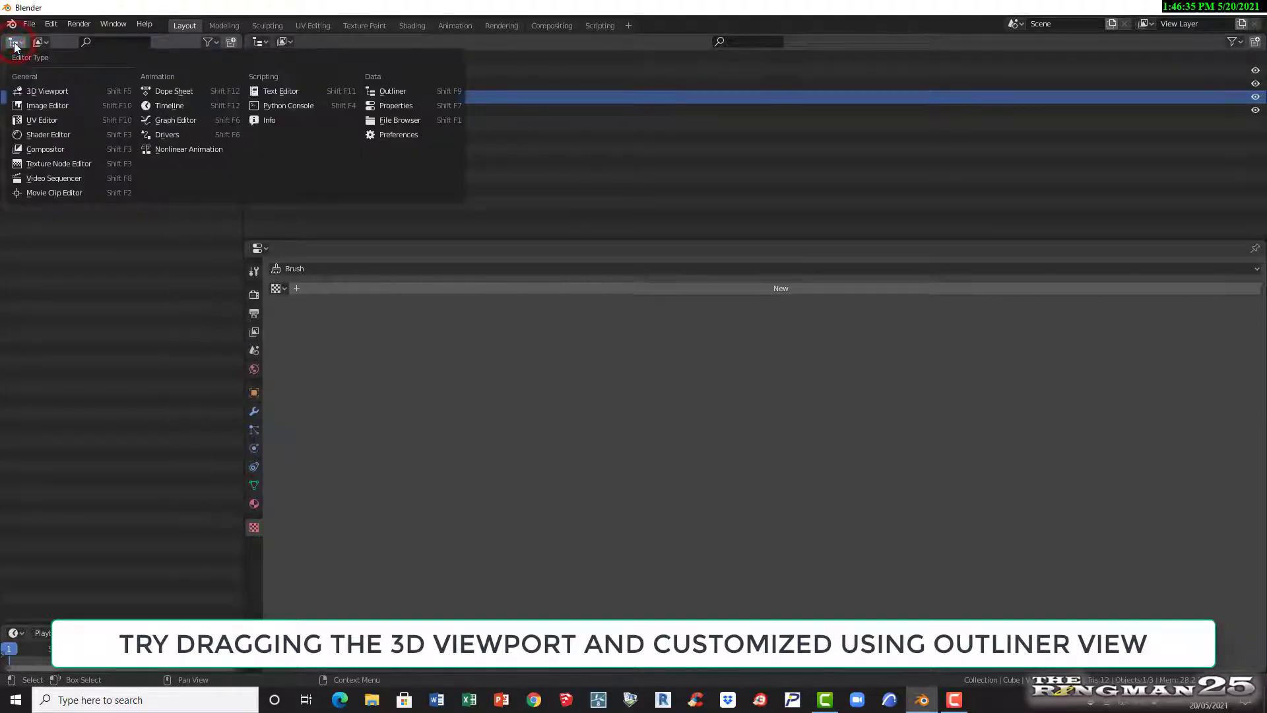
click(45, 89)
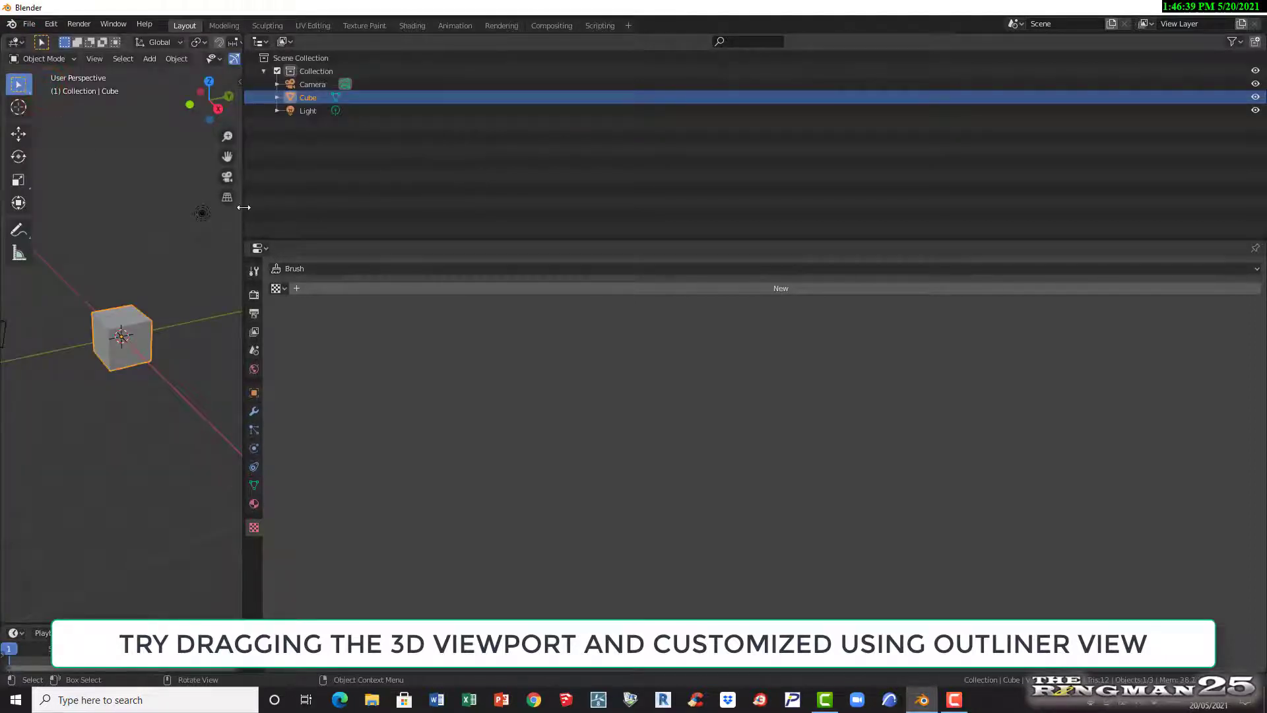
drag(243, 208, 1090, 205)
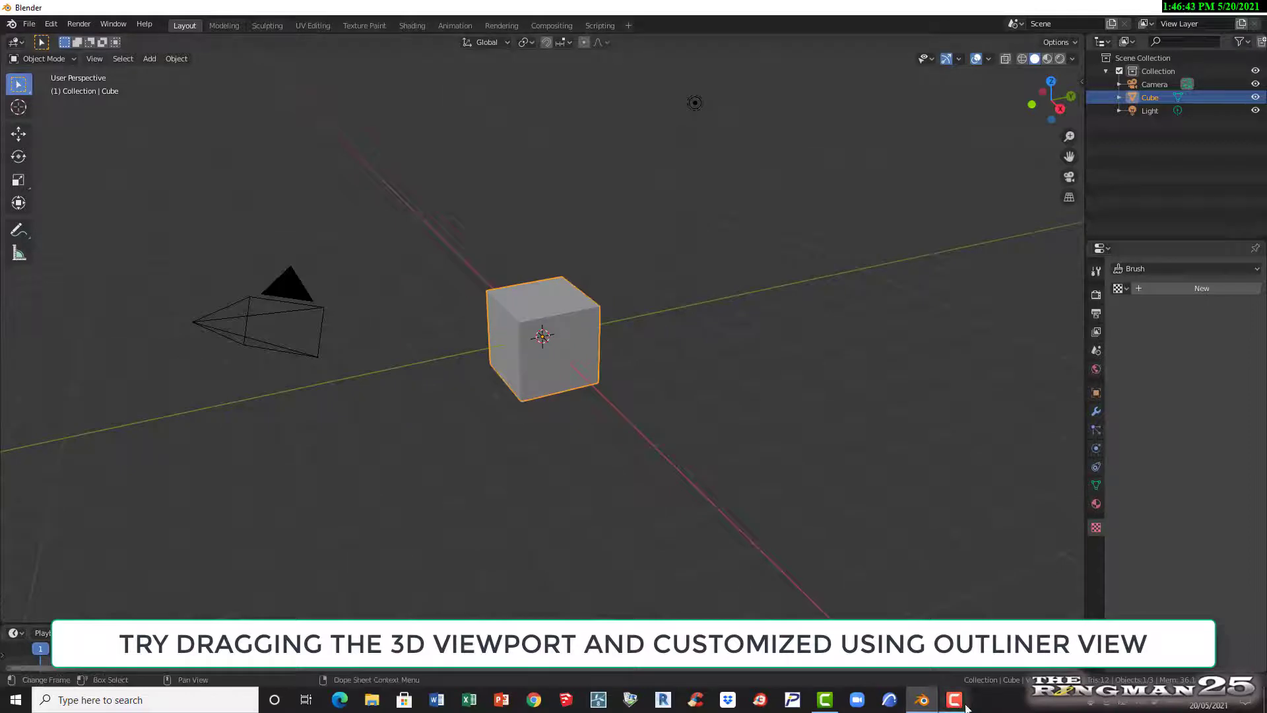
mouse_move(965, 706)
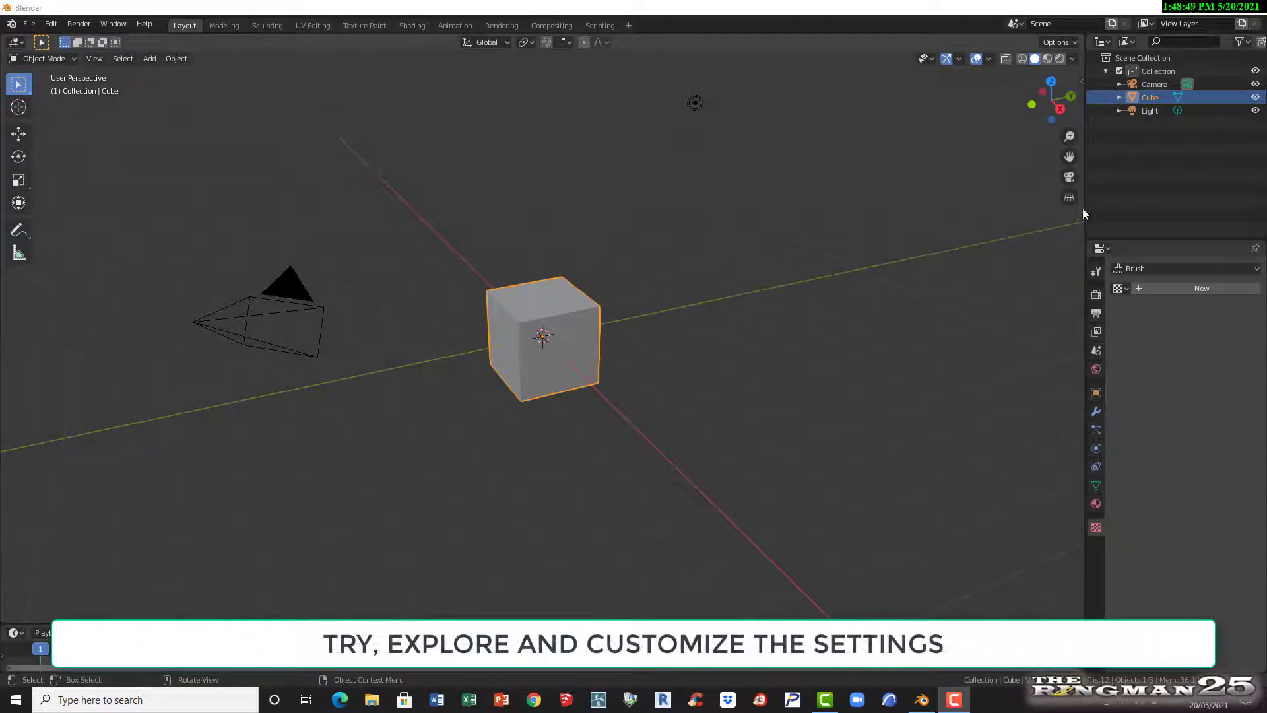
- Narrow the 3D Viewport to a thin column, change that area's editor type to Outliner, and deselect the cube
drag(1083, 206, 196, 145)
click(18, 43)
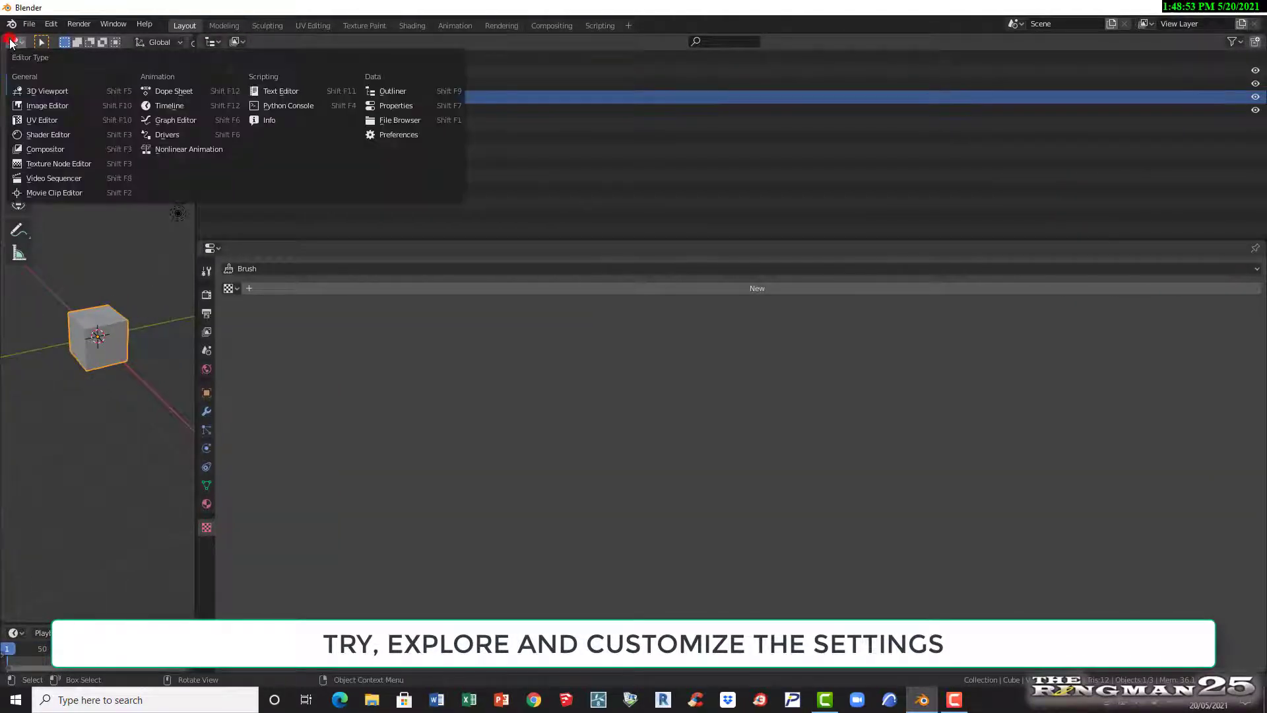
click(396, 91)
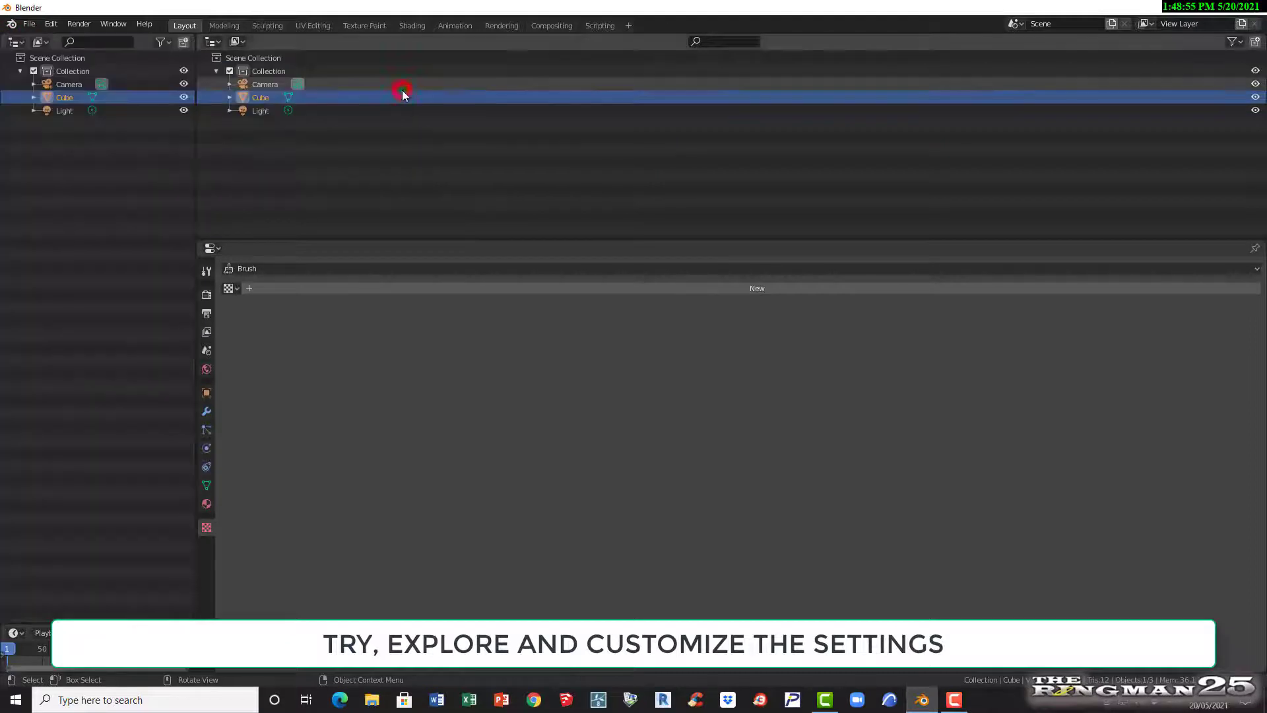
click(398, 163)
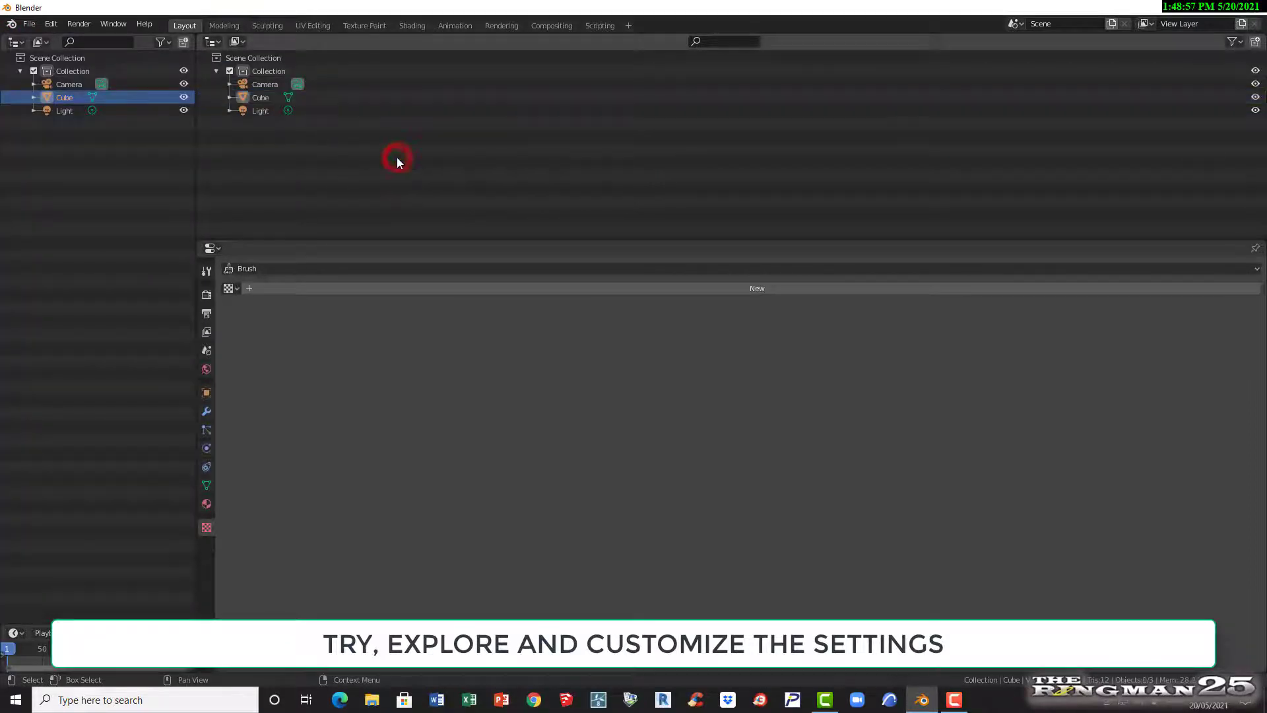
- Change the wide Outliner above the Properties editor to a 3D Viewport and zoom out from the cube
click(210, 42)
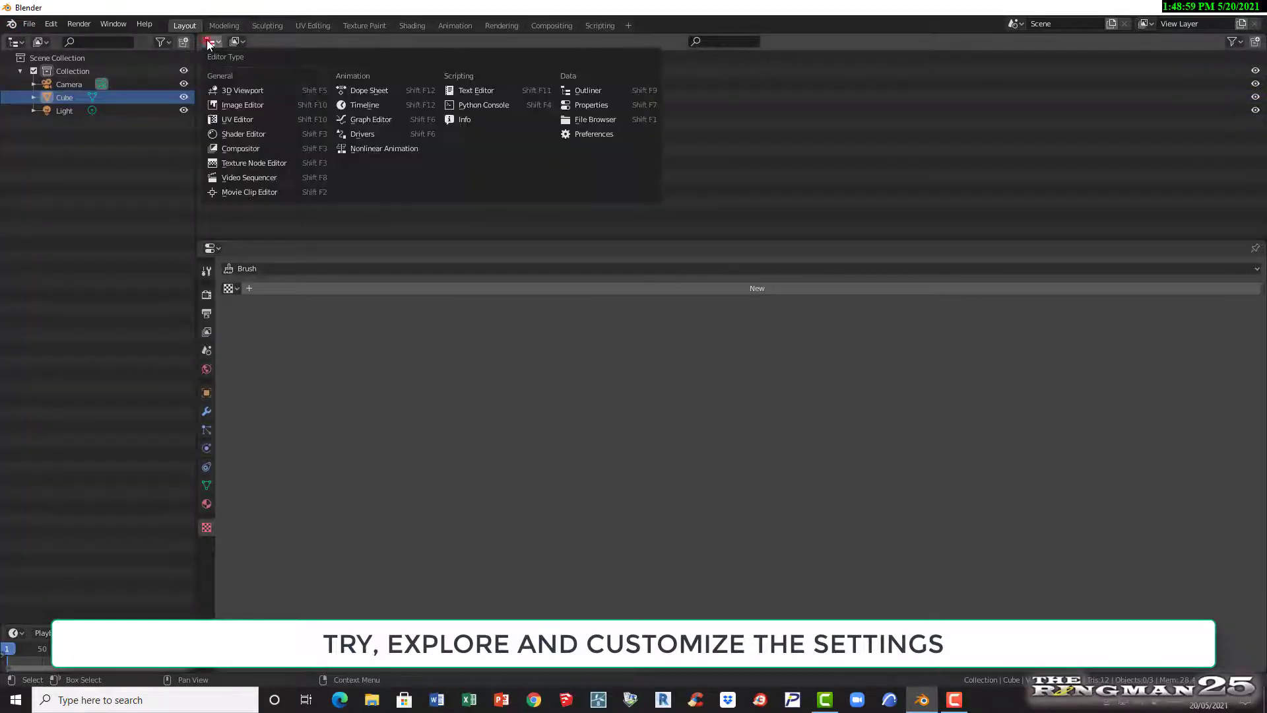
click(272, 90)
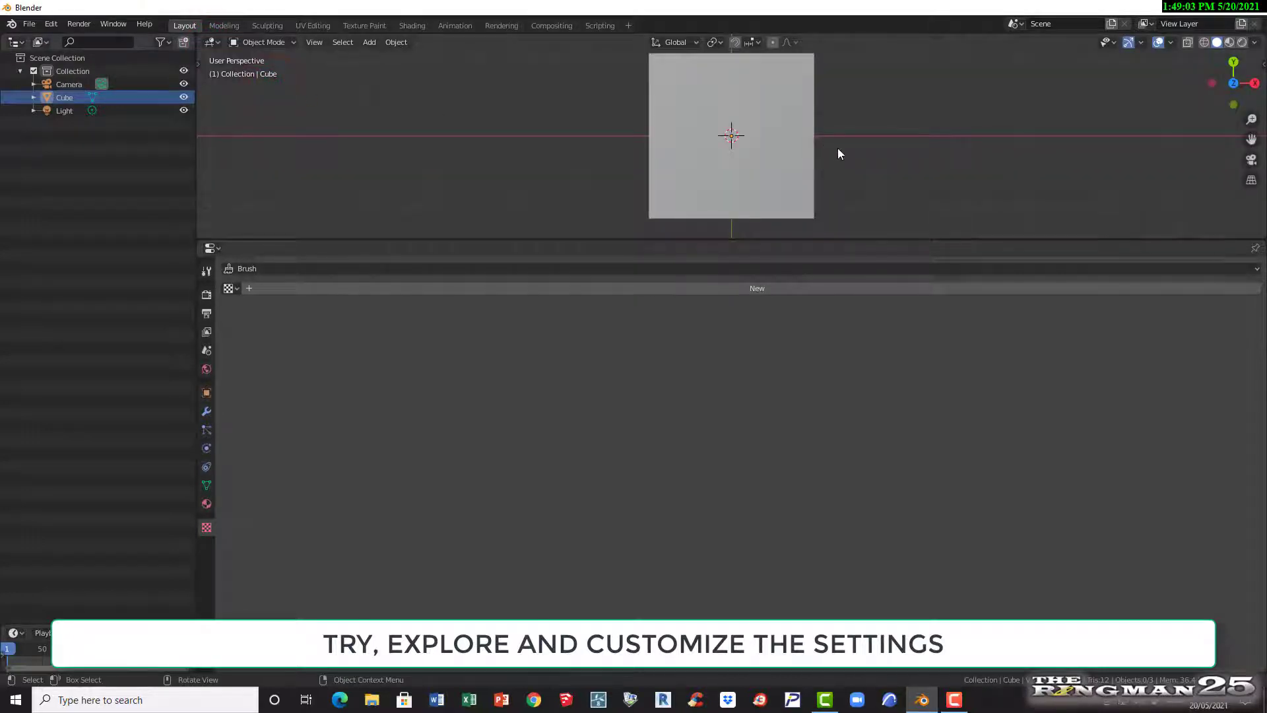
scroll(837, 151, down, 5)
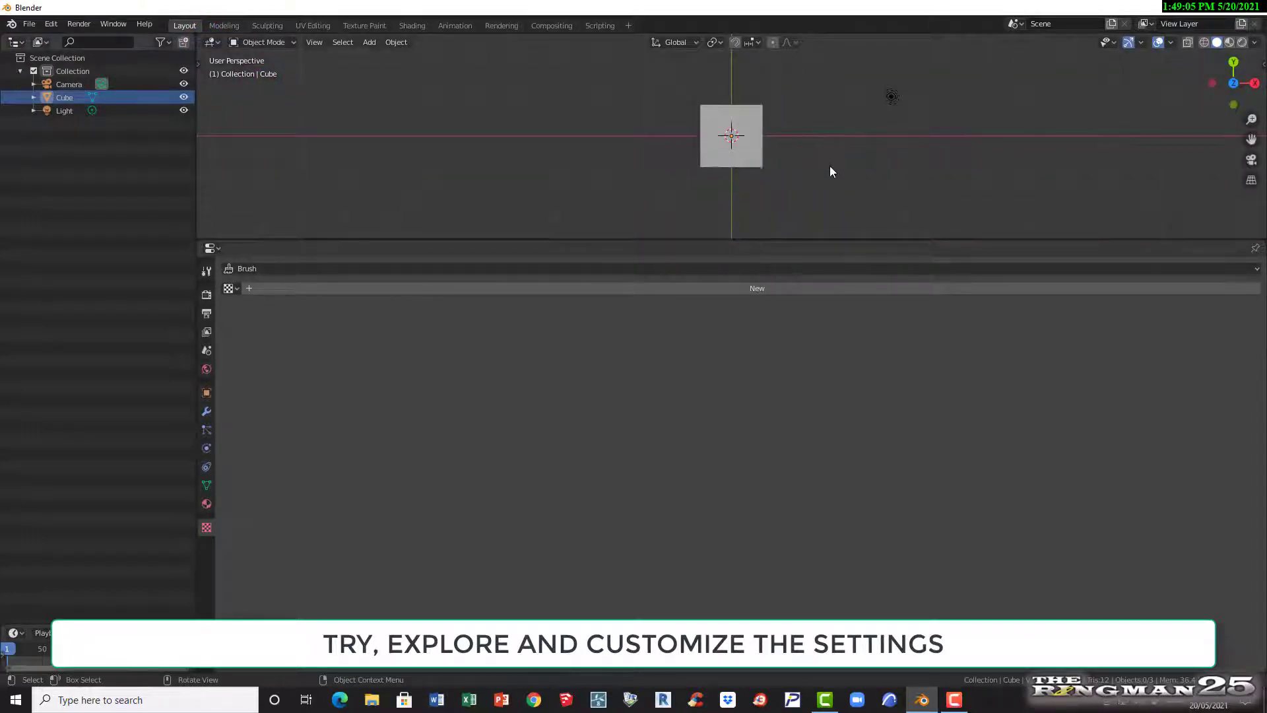
click(819, 171)
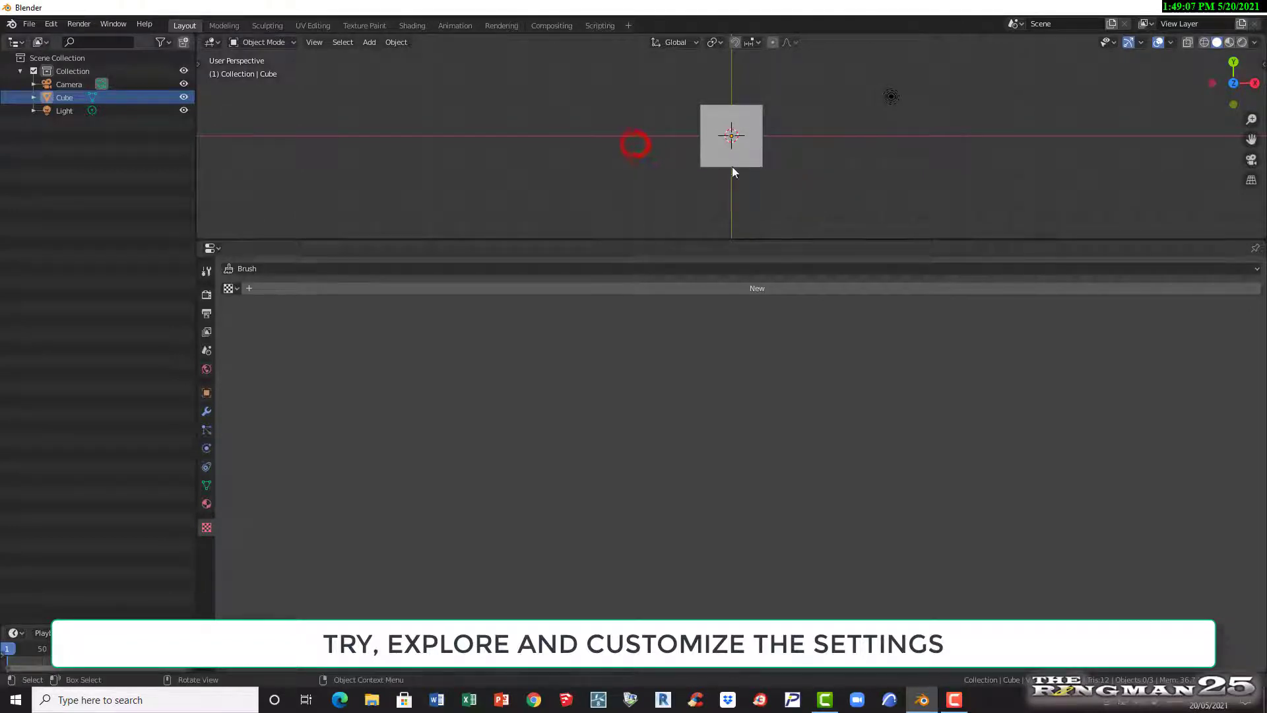
- Switch the viewport above the Properties editor to orthographic projection and orbit it to an angled view of the cube
click(318, 41)
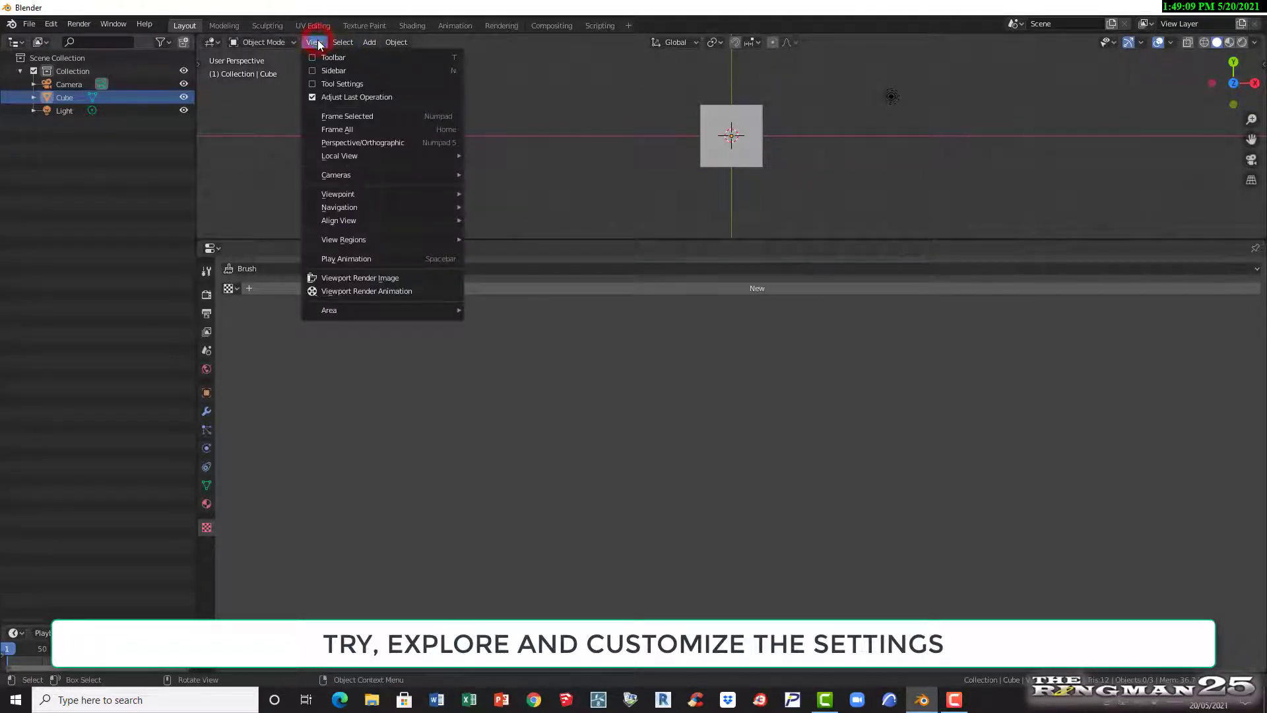
click(341, 141)
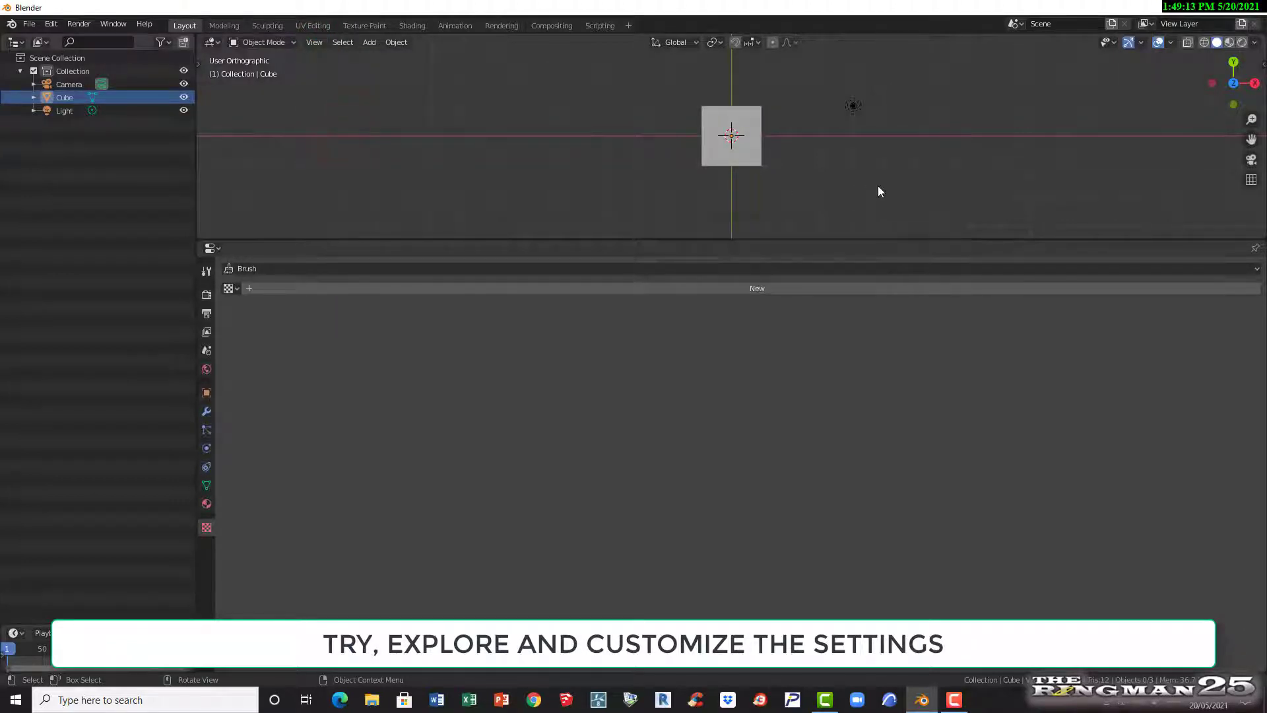
mouse_move(1234, 82)
mouse_down()
mouse_move(1249, 100)
mouse_move(1243, 73)
mouse_move(1232, 89)
mouse_move(1243, 72)
mouse_move(1243, 92)
mouse_up()
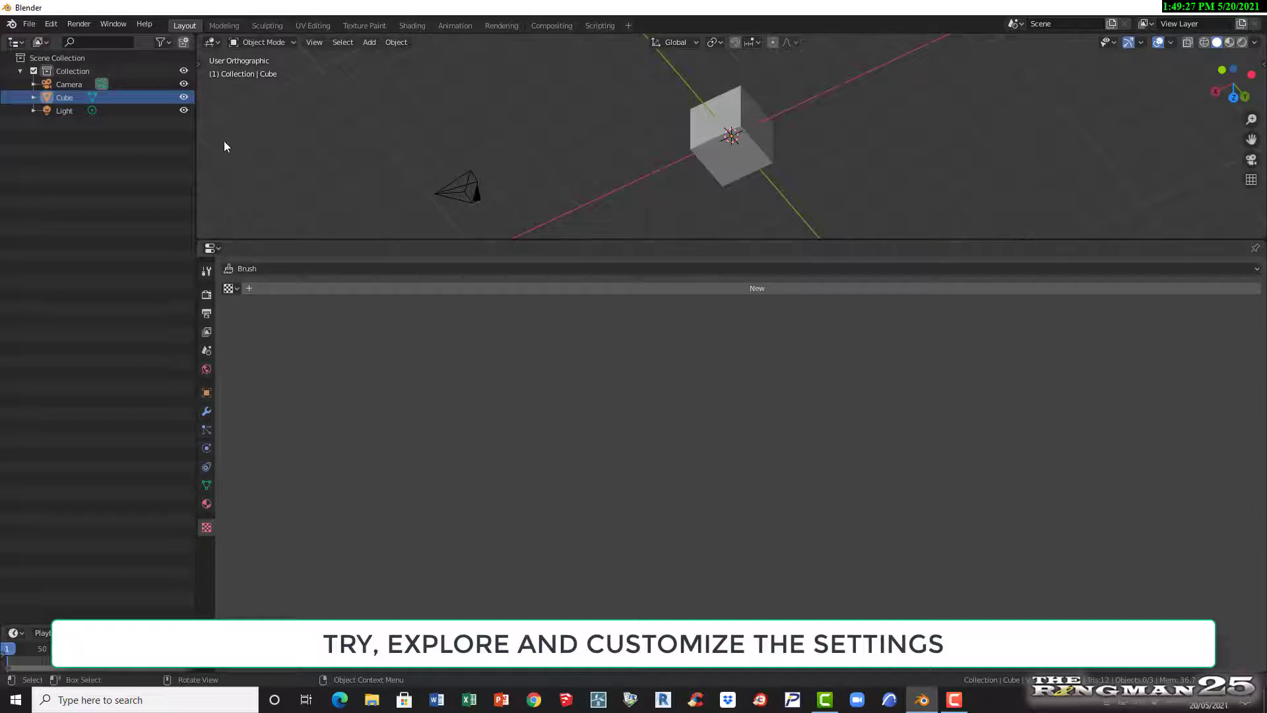
- Return the area above Properties to Outliner and the narrow column to a 3D Viewport, widened to fill most of the window
click(211, 42)
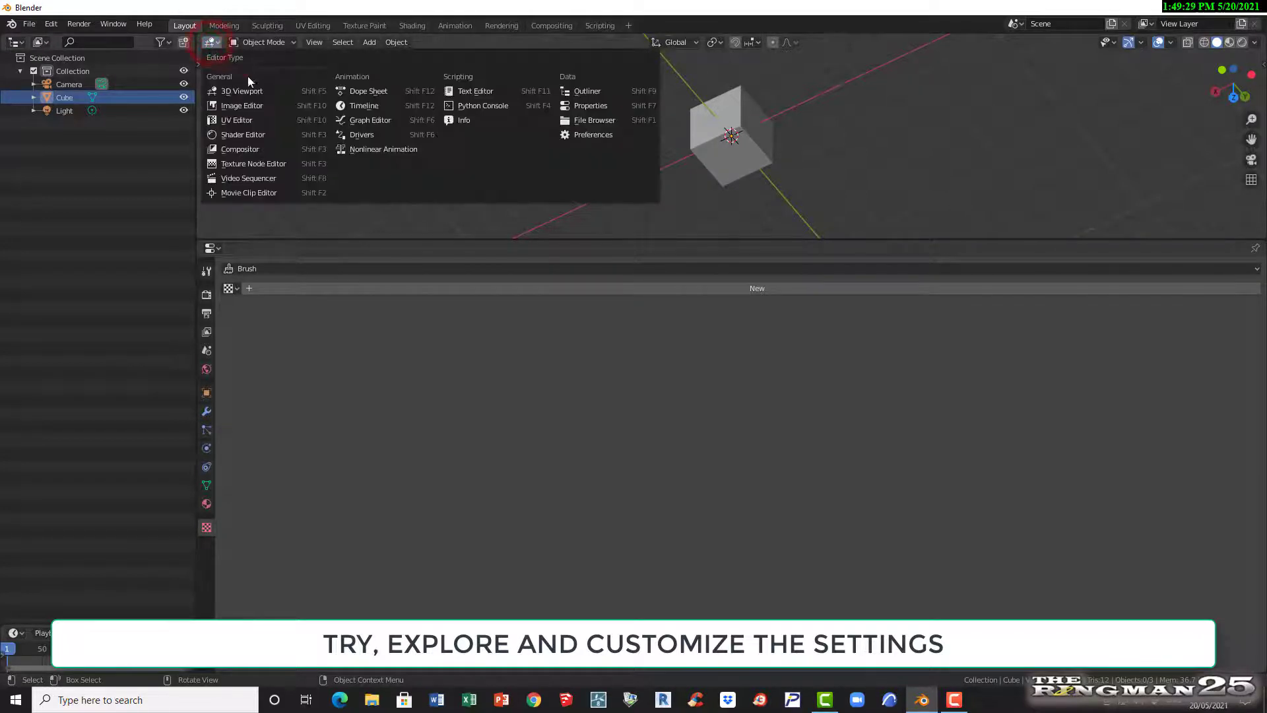
click(589, 92)
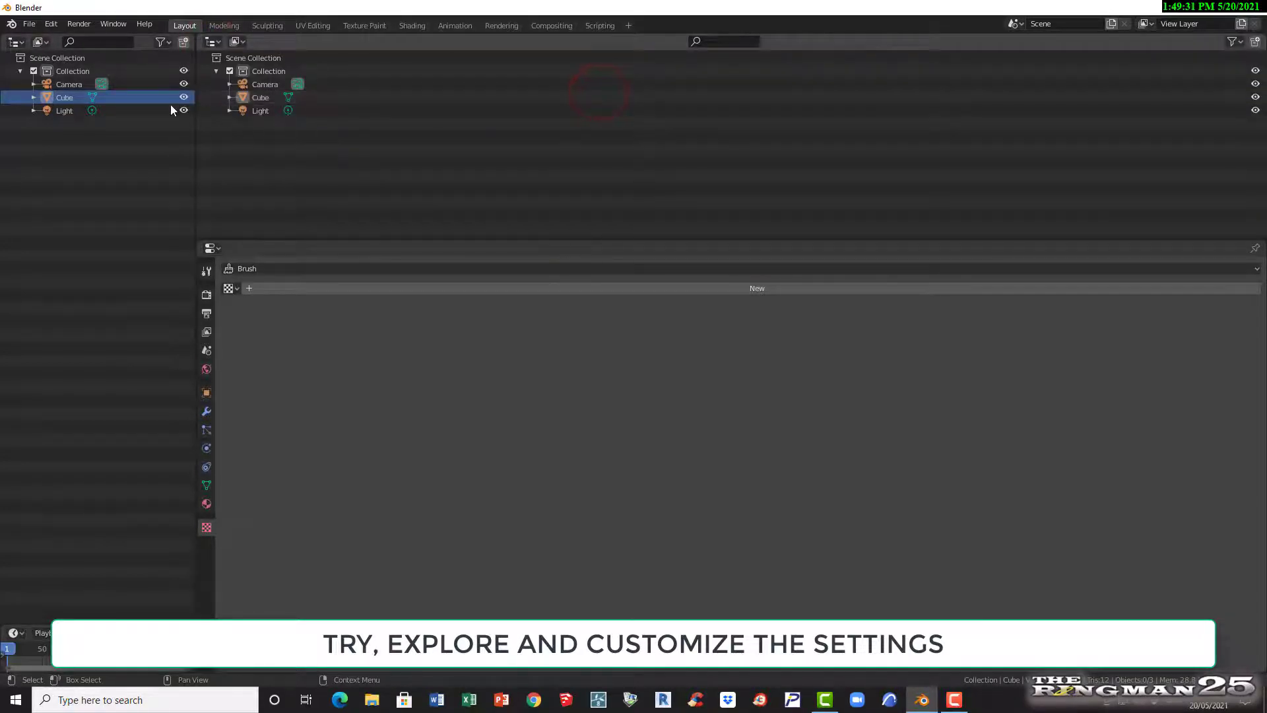
click(15, 42)
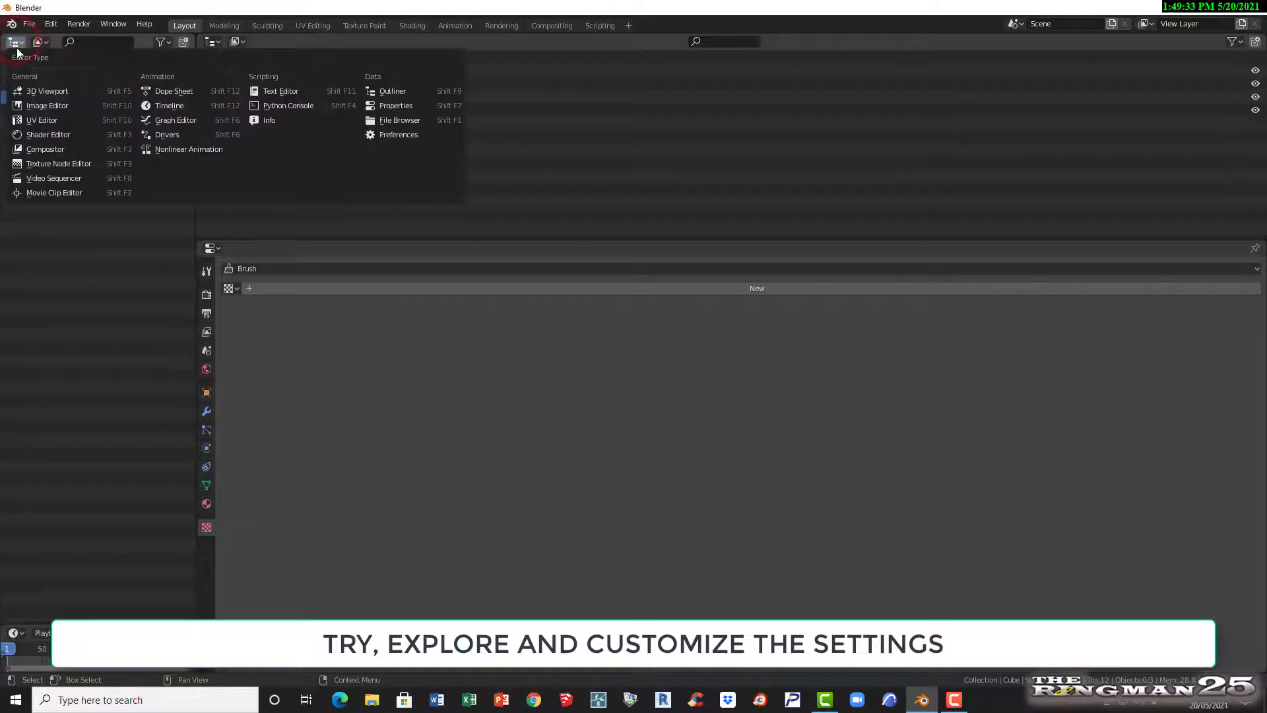
click(40, 92)
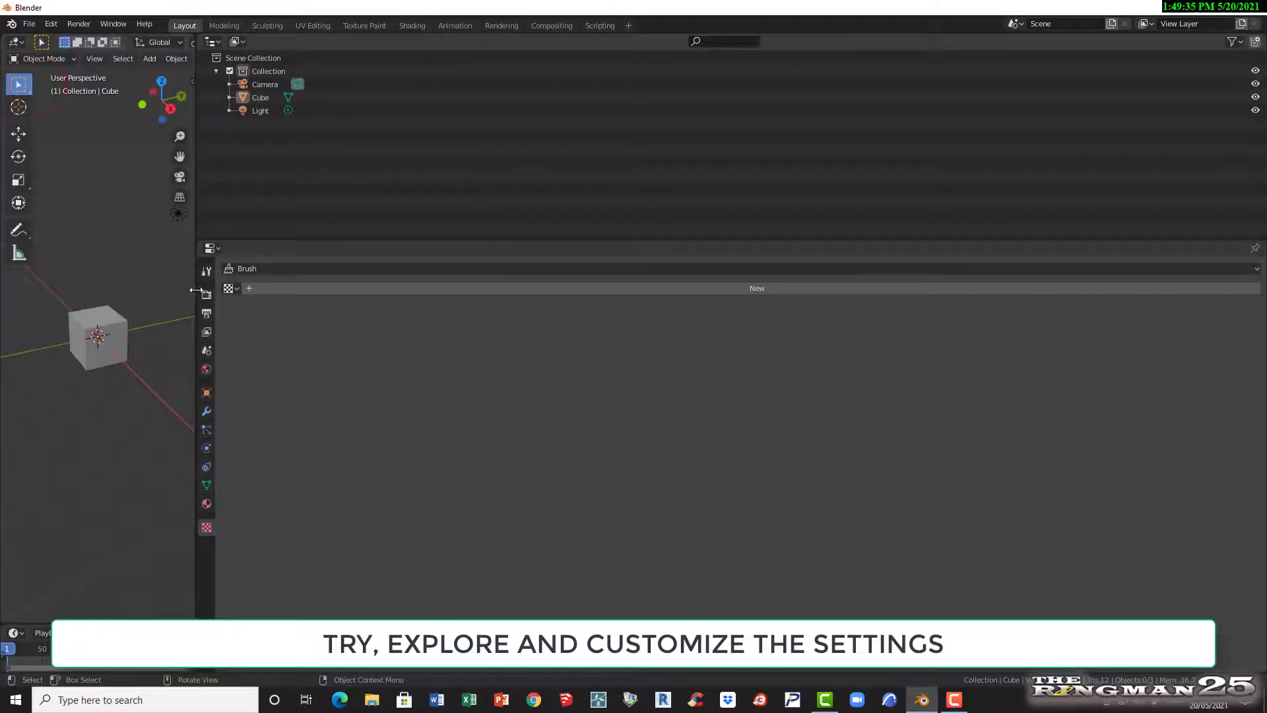
drag(195, 229, 1074, 232)
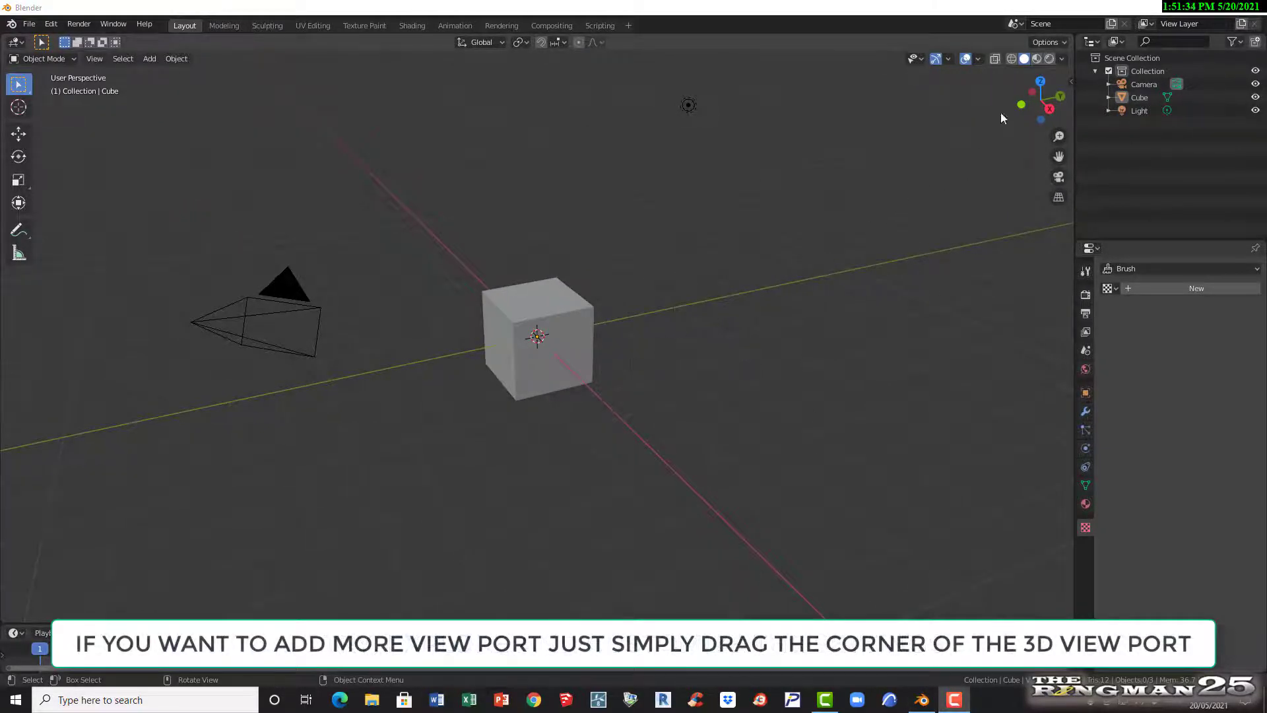
- Split the 3D Viewport into two stacked viewports, and divide the upper one into two side-by-side viewports
drag(1070, 35, 862, 374)
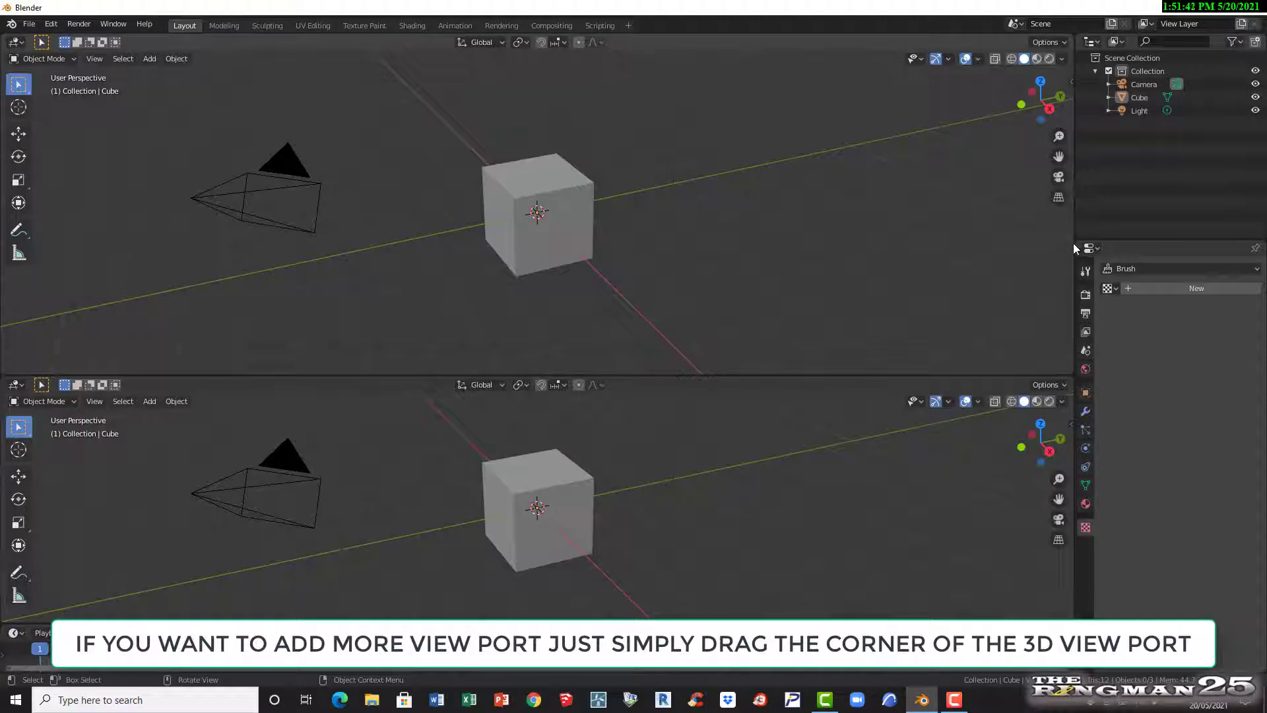
mouse_move(1074, 213)
mouse_down()
mouse_move(895, 206)
mouse_move(1077, 208)
mouse_up()
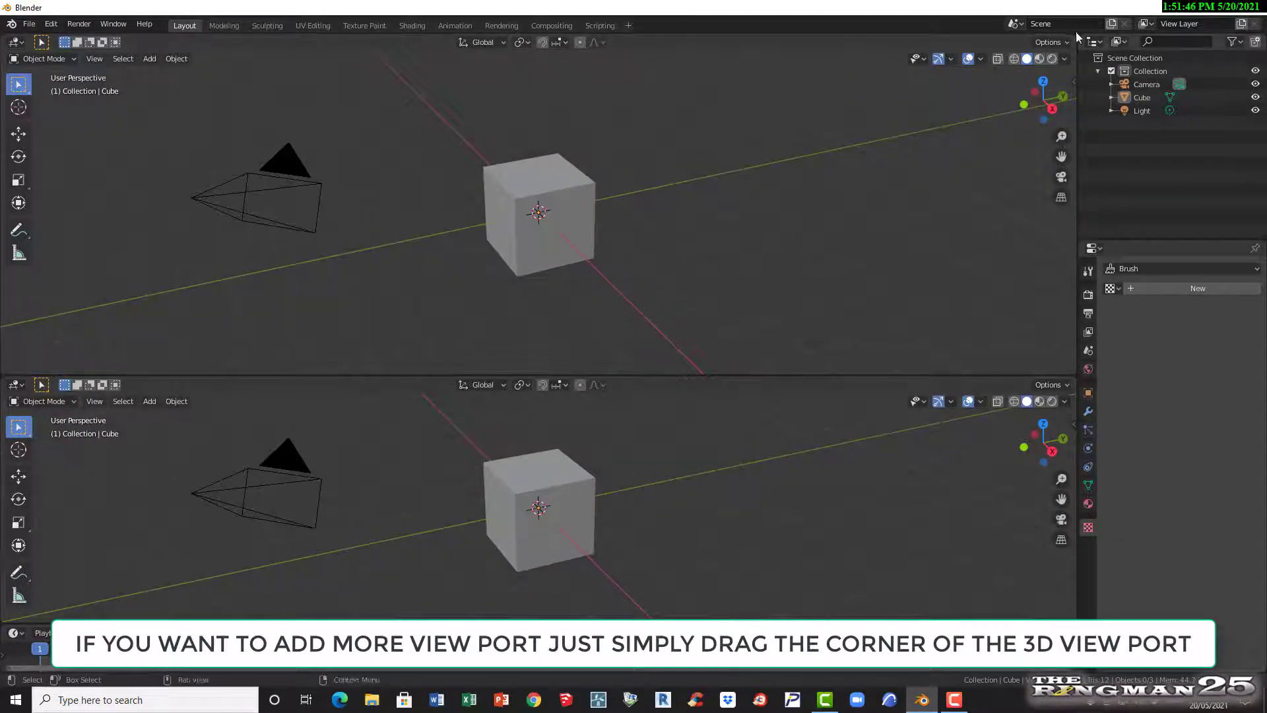
drag(1075, 33, 498, 103)
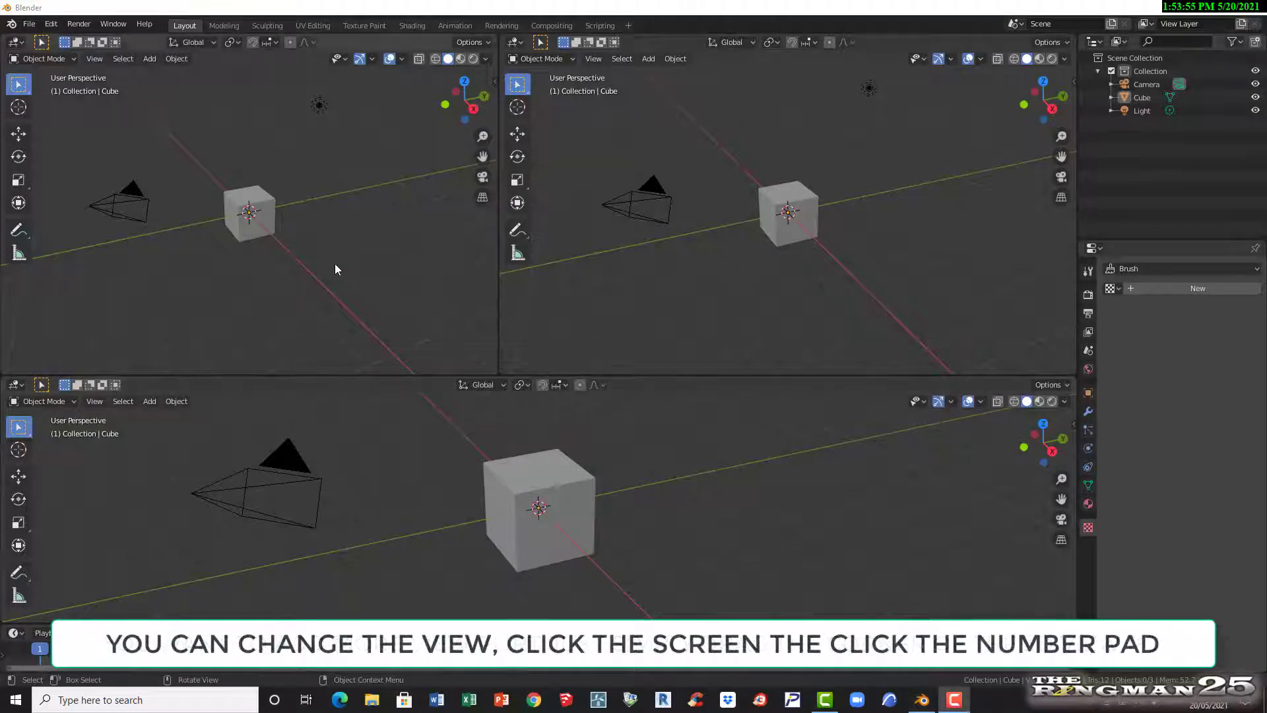
- Give the three viewports different views: Right Orthographic in the upper-left, a rotated perspective in the upper-right, and Camera Perspective in the lower one
click(336, 264)
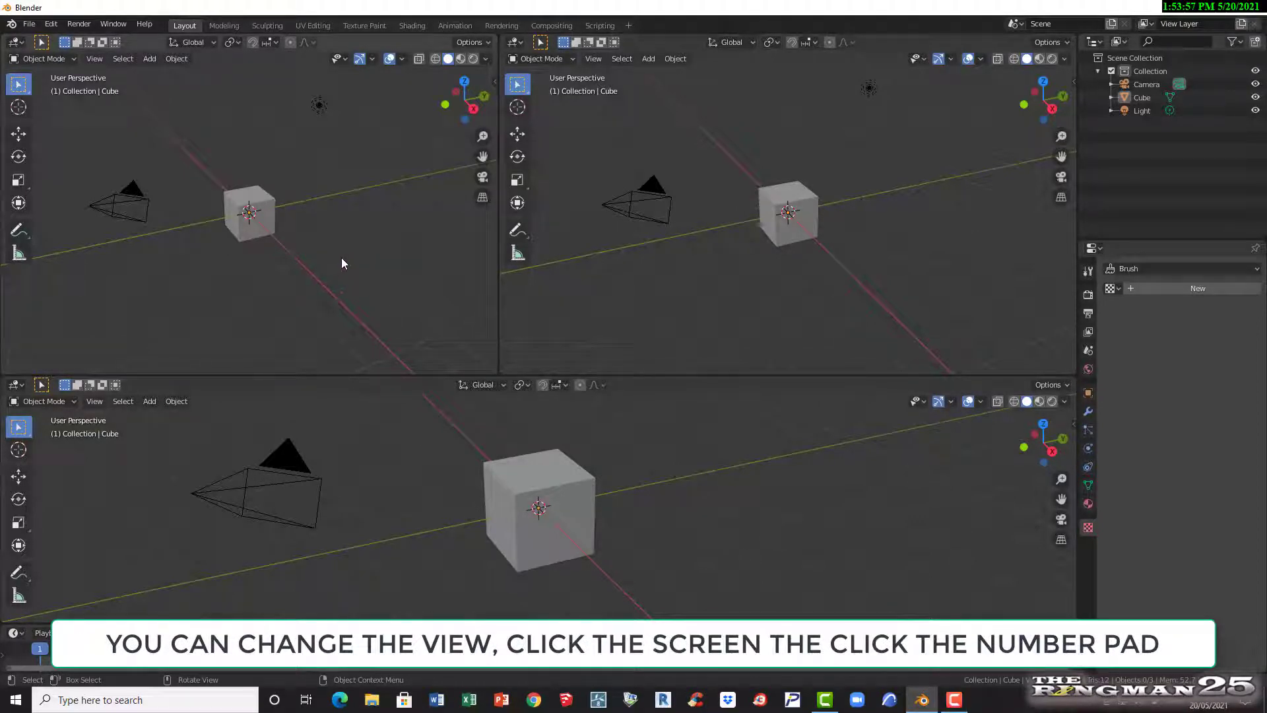
key(KP_3)
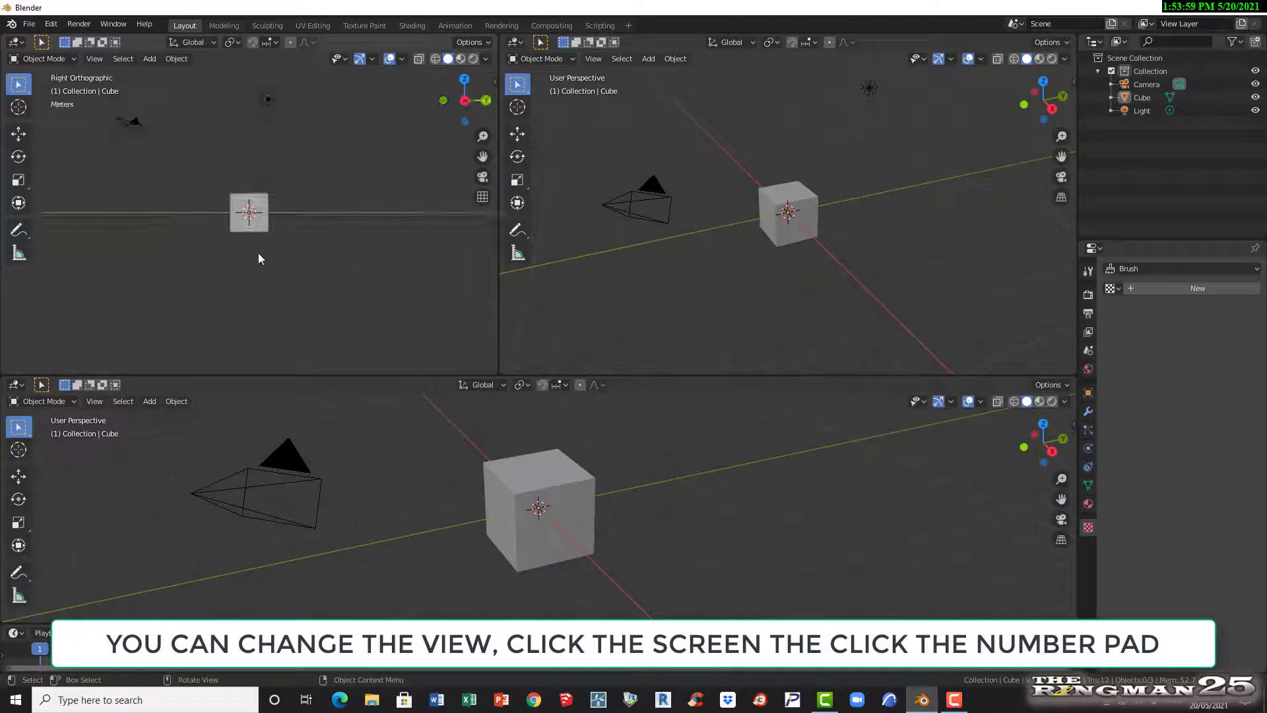
click(755, 286)
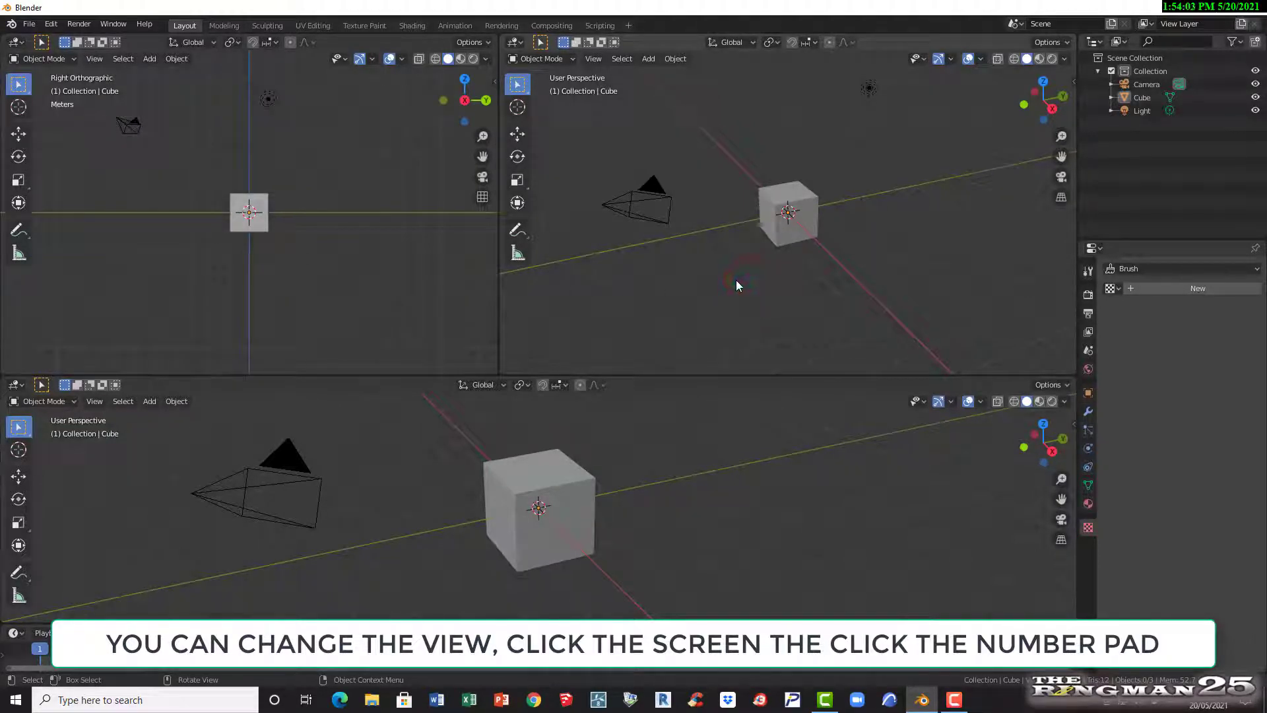
key(KP_4)
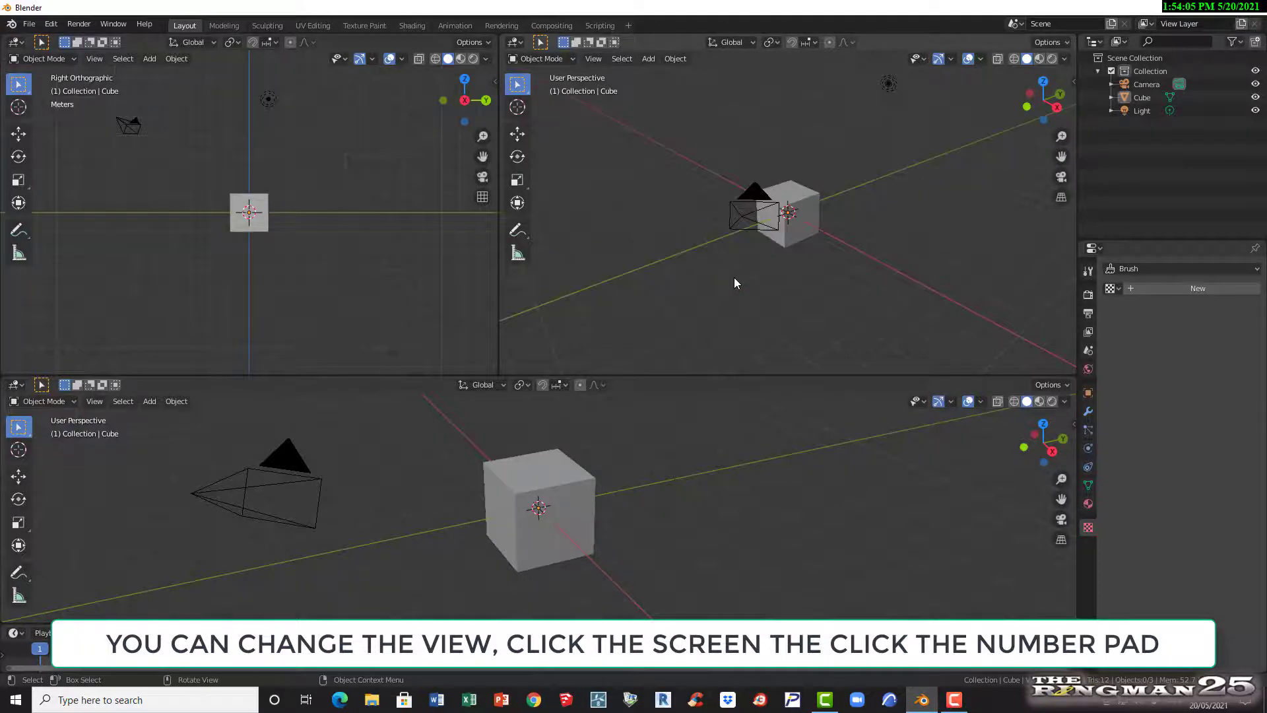
click(734, 543)
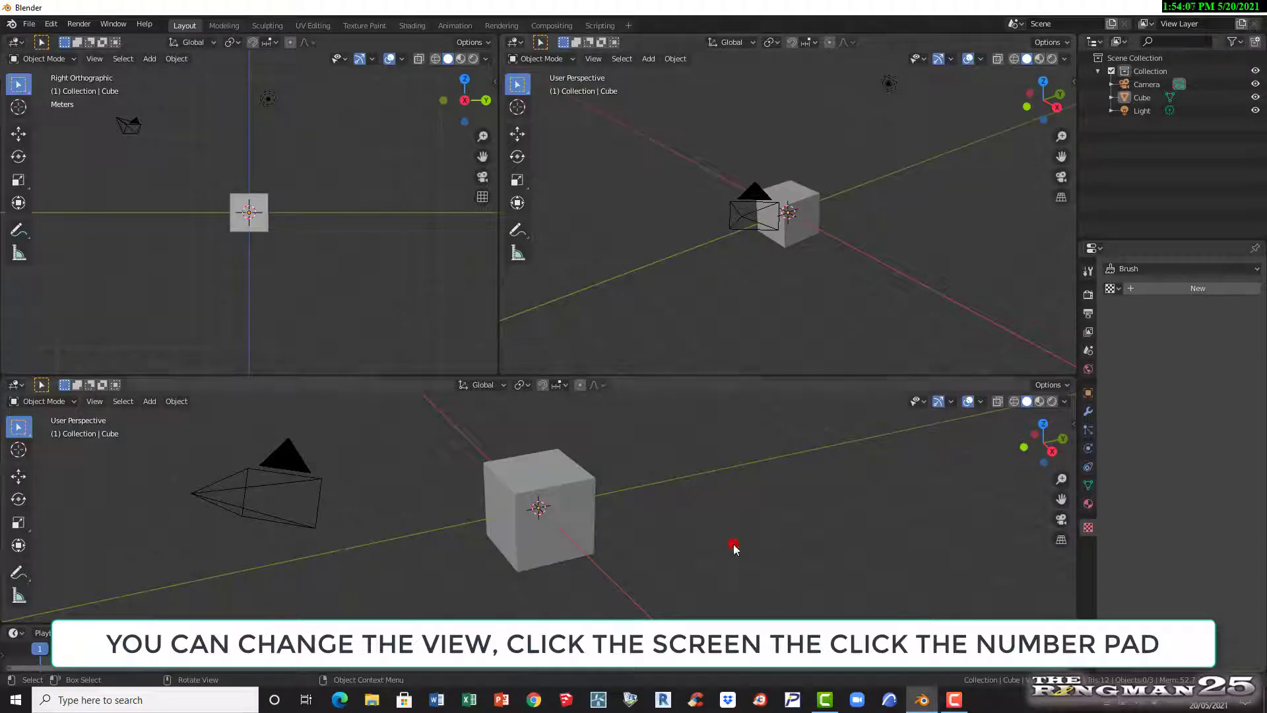
key(KP_7)
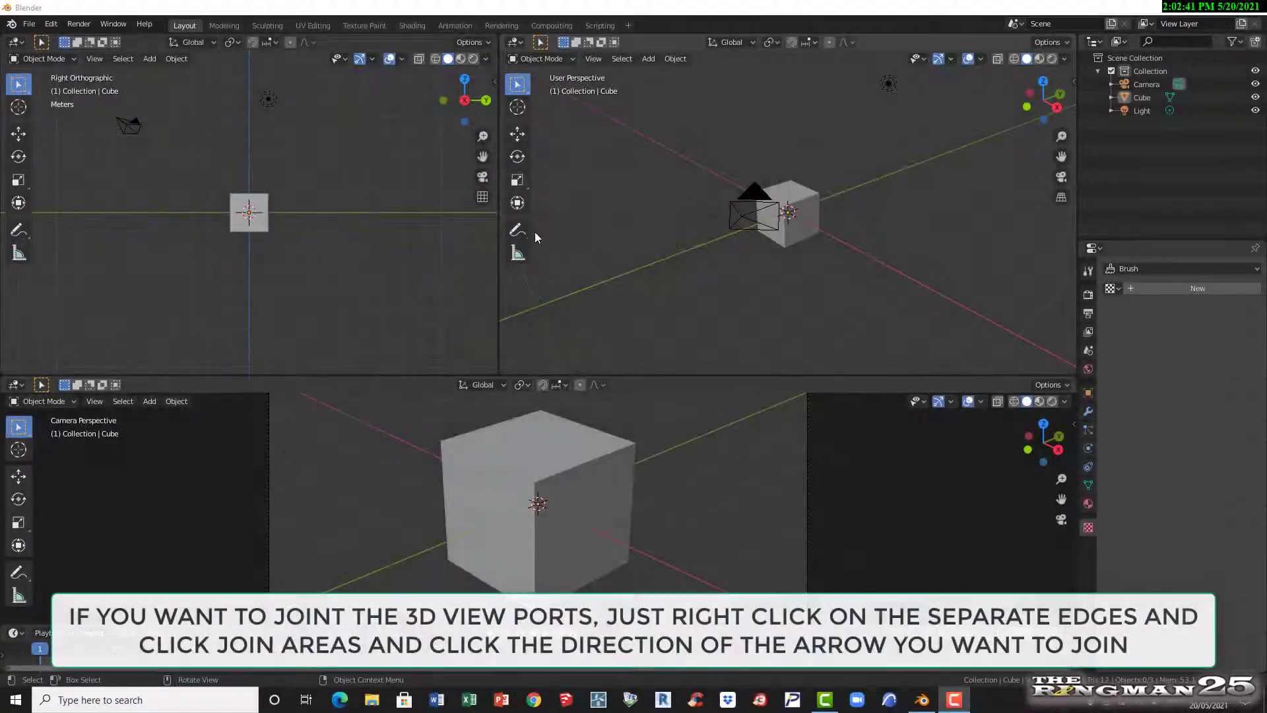
- Widen the Right Orthographic viewport and join it over the User Perspective viewport beside it
click(499, 274)
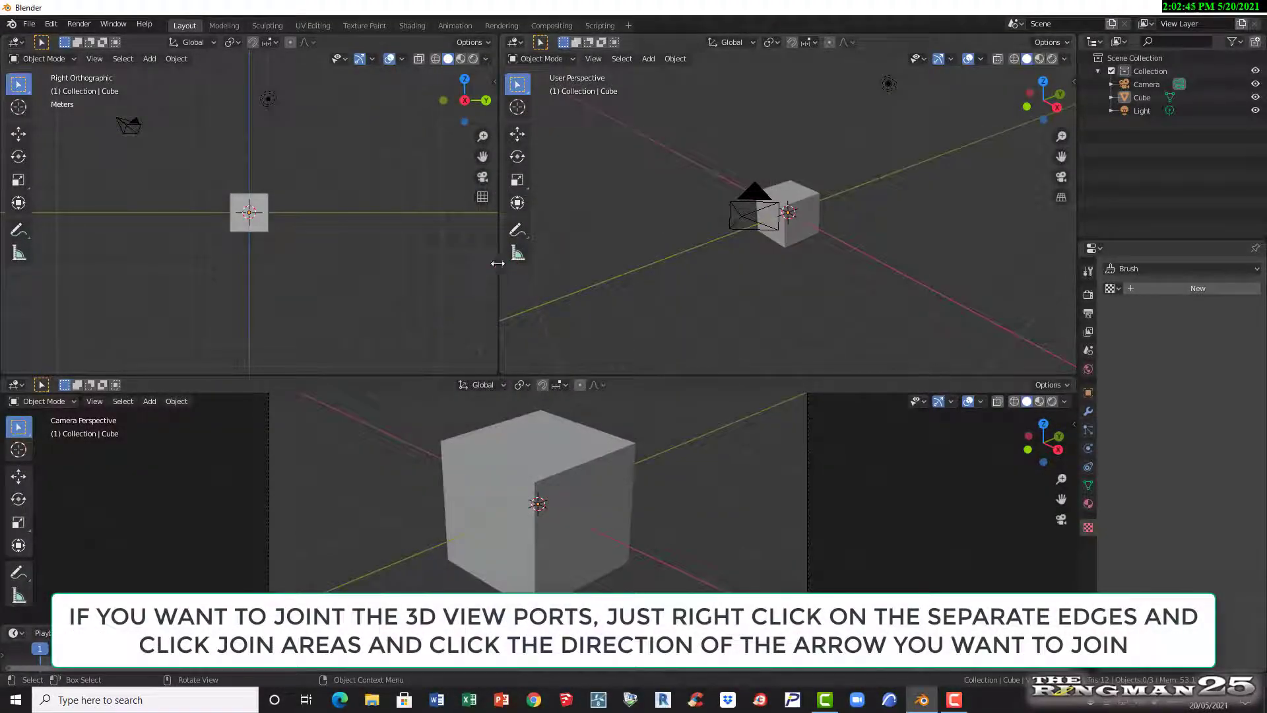
drag(499, 266, 631, 241)
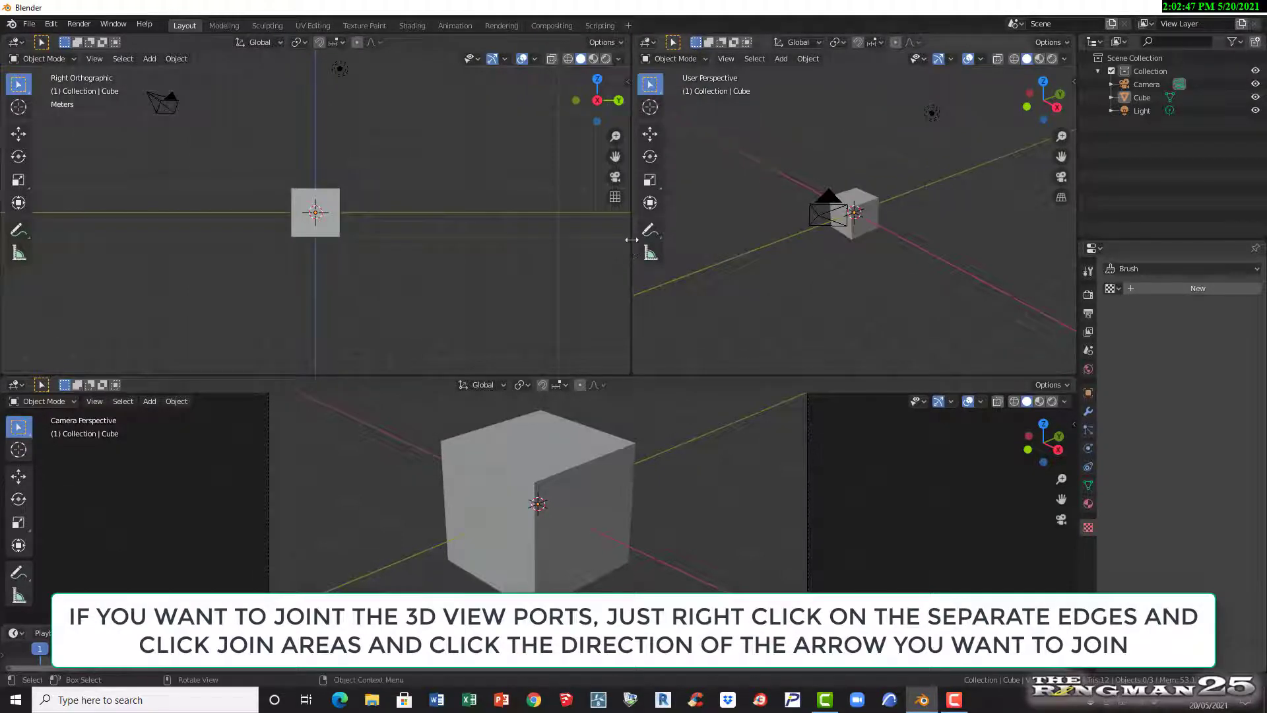
right_click(630, 207)
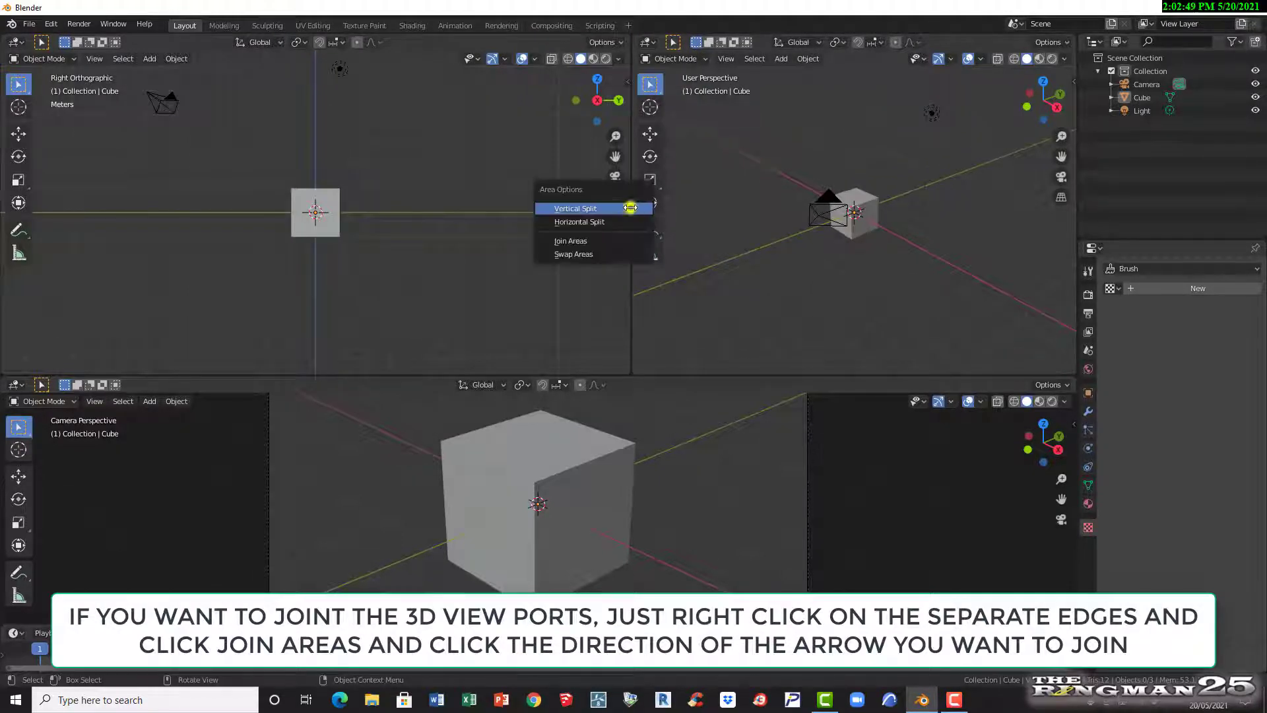
click(622, 240)
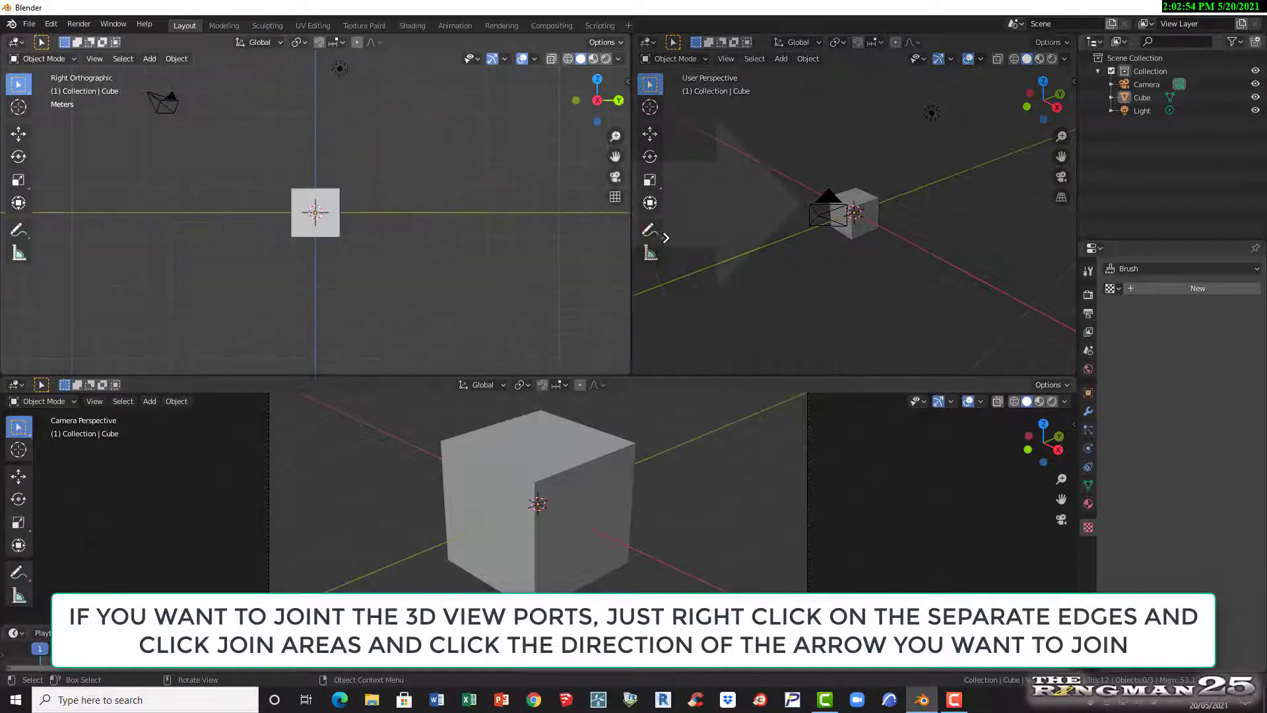
click(724, 237)
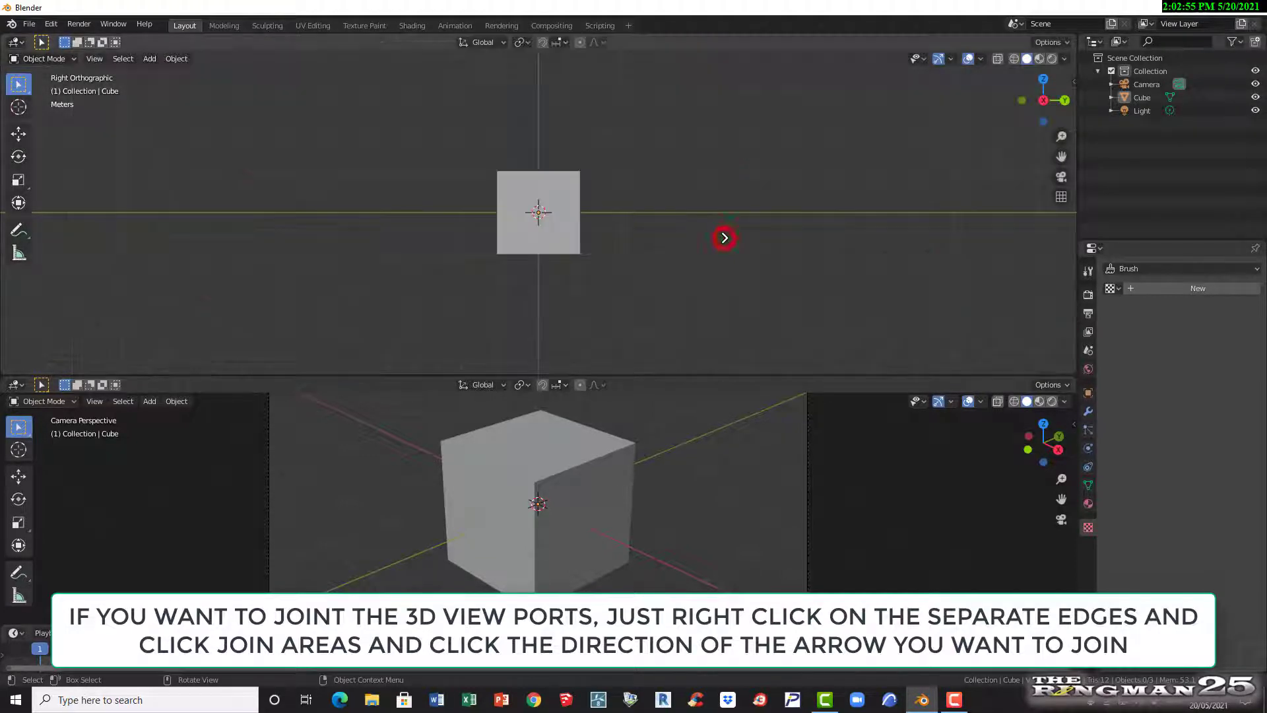
- Join the Right Orthographic viewport downward over the Camera Perspective viewport
right_click(634, 373)
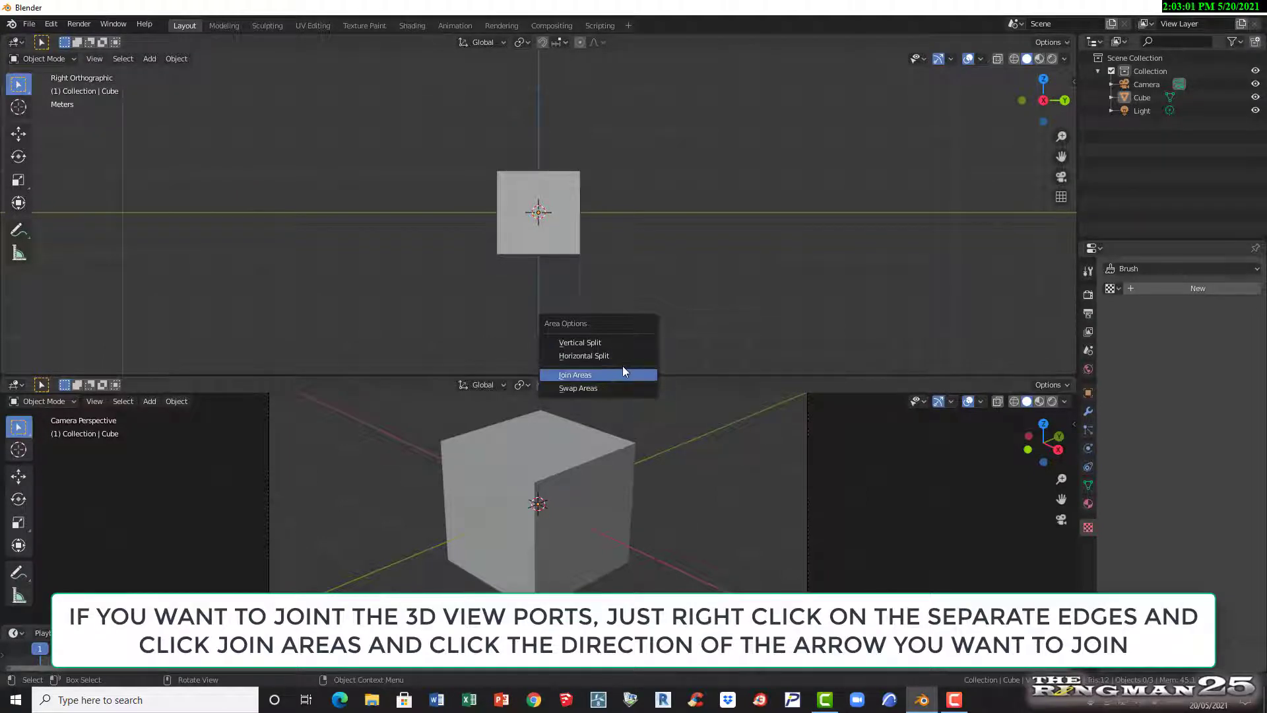
click(622, 372)
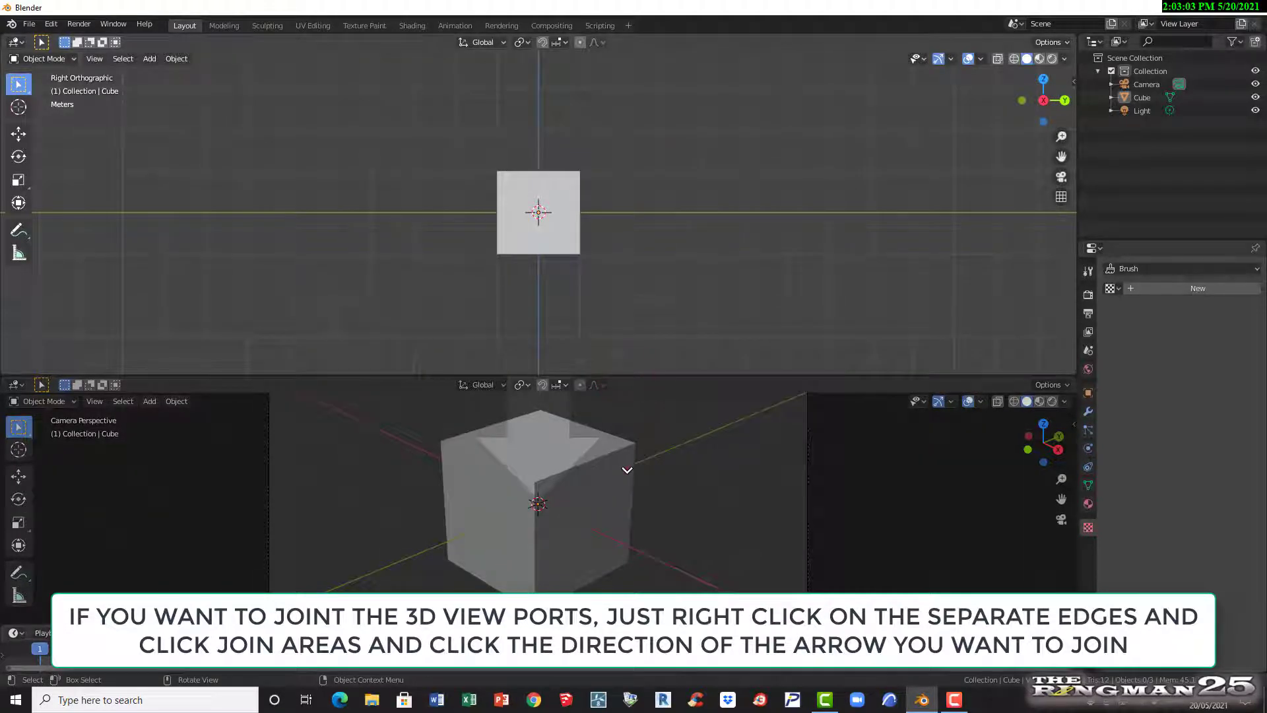
click(626, 470)
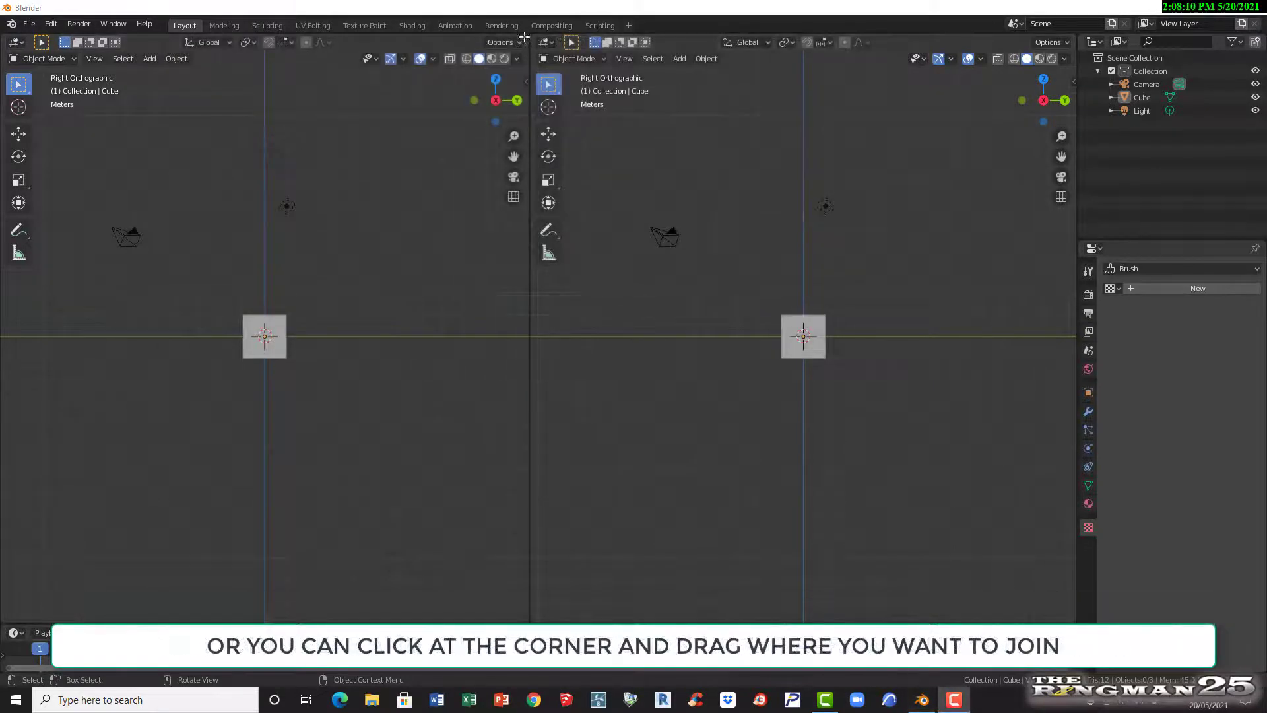
- Merge the two side-by-side Right Orthographic viewports into one by pulling the shared corner across the neighbouring area
click(528, 34)
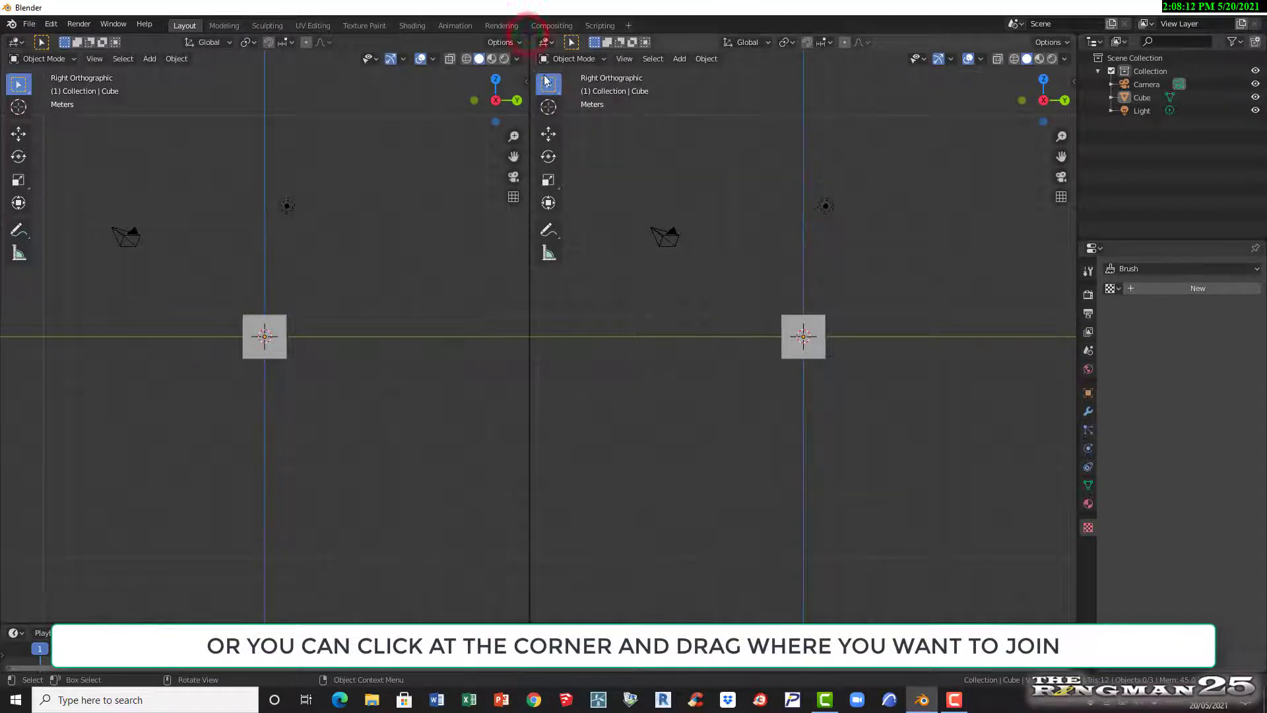
drag(531, 57, 712, 86)
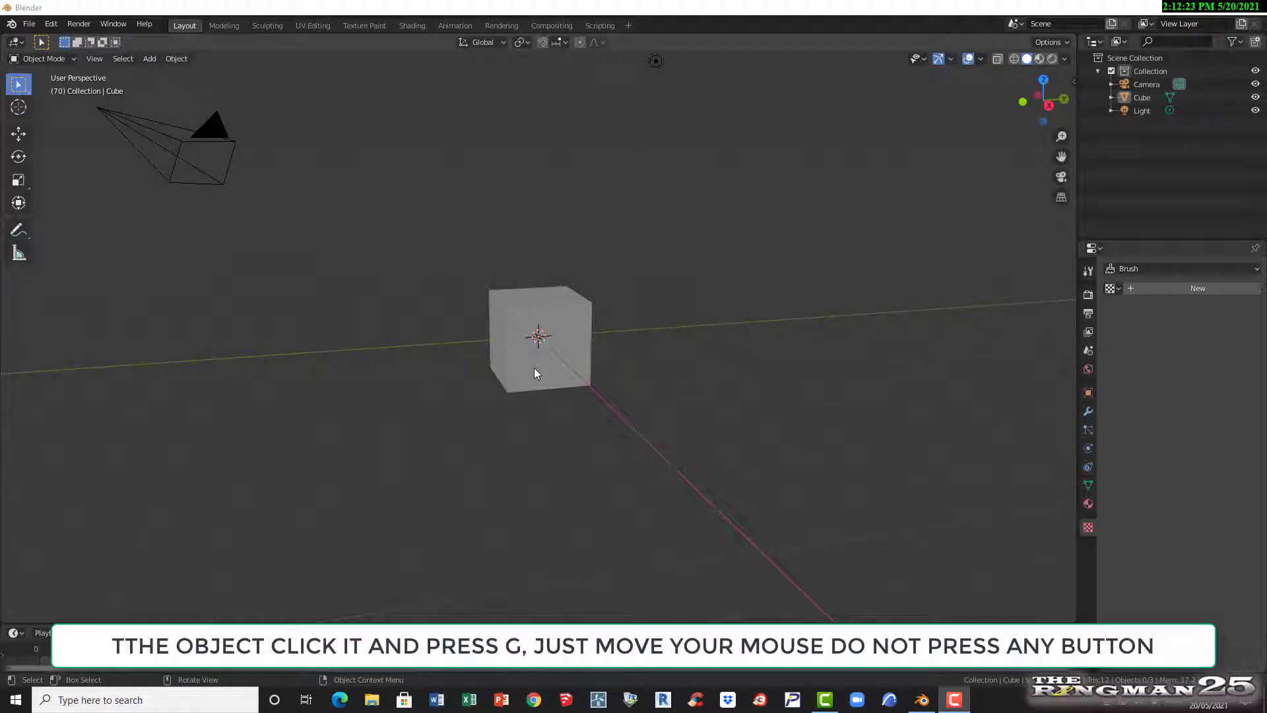
- Try to move the cube freely in the User Perspective viewport, without locking it to an axis
click(535, 370)
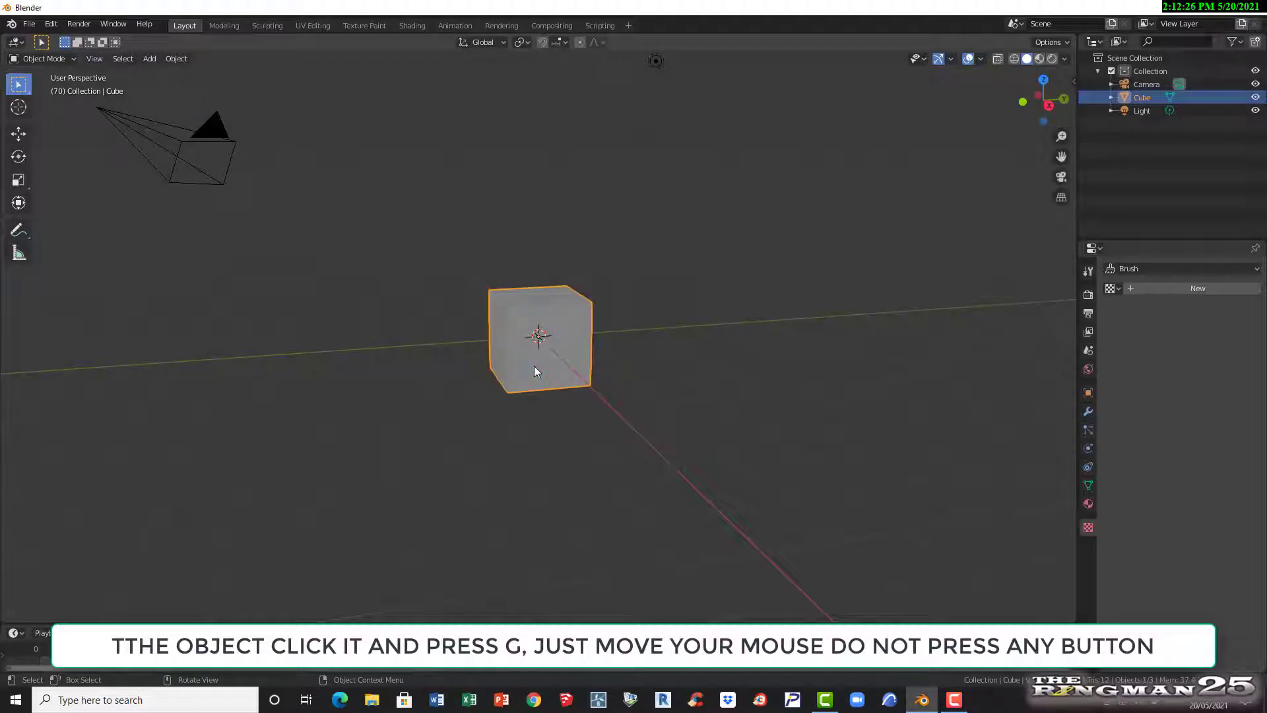
key(g)
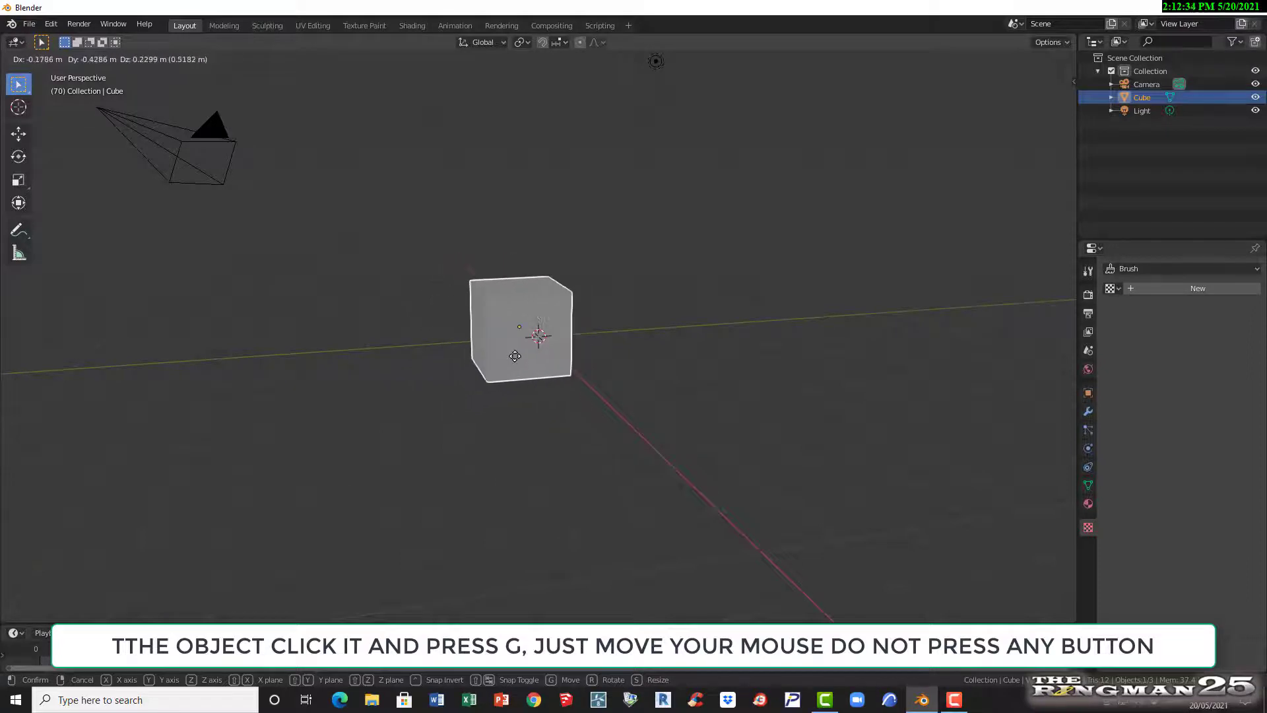
right_click(541, 376)
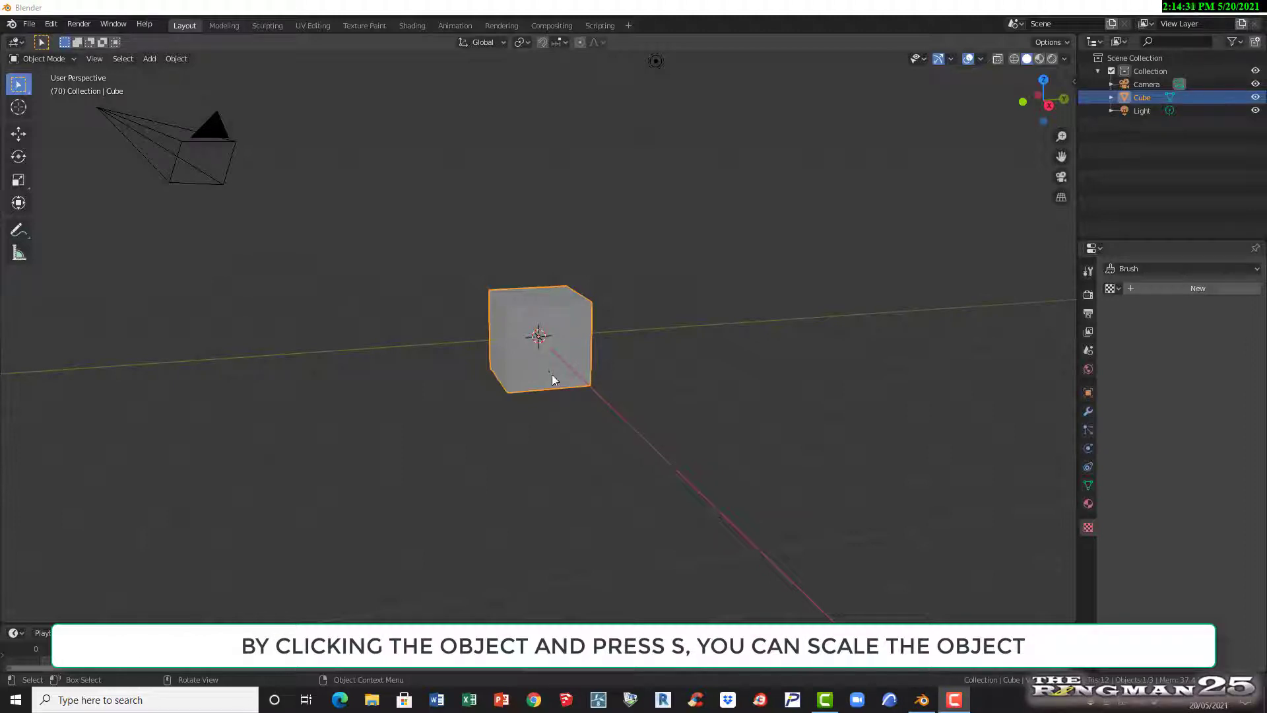
- Scale the cube down uniformly to about 0.8 of its size
click(552, 374)
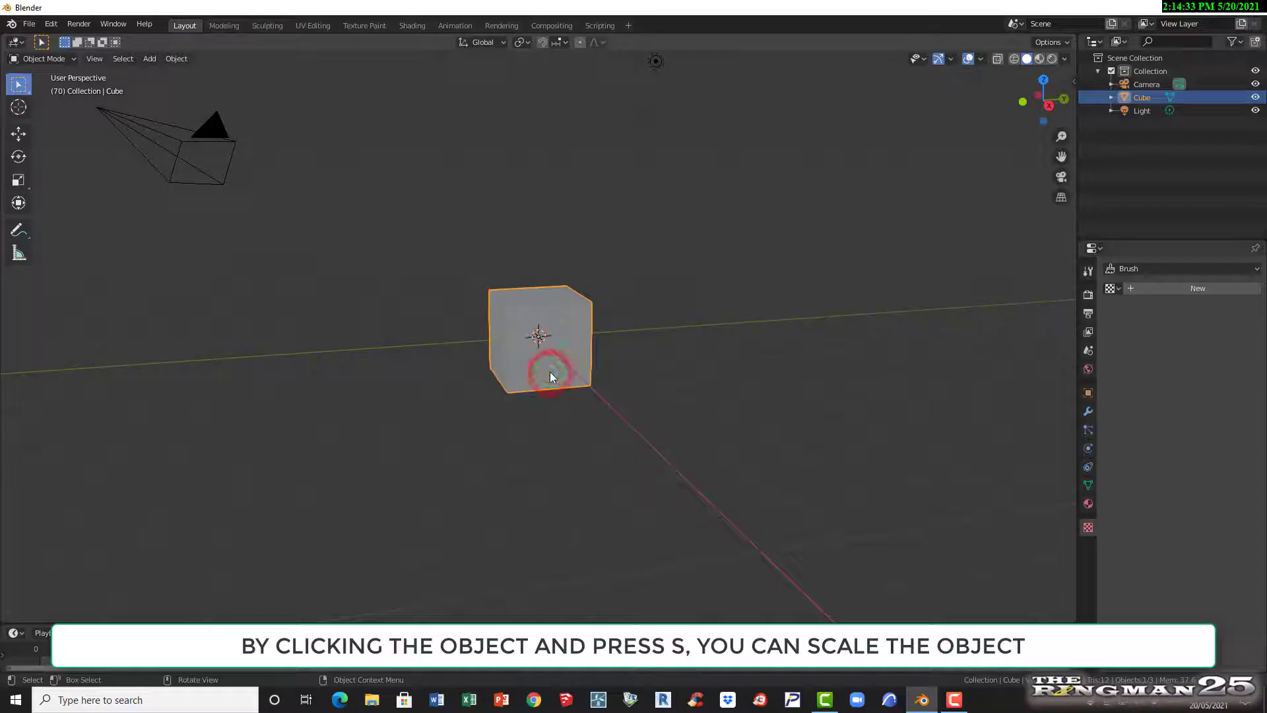
key(s)
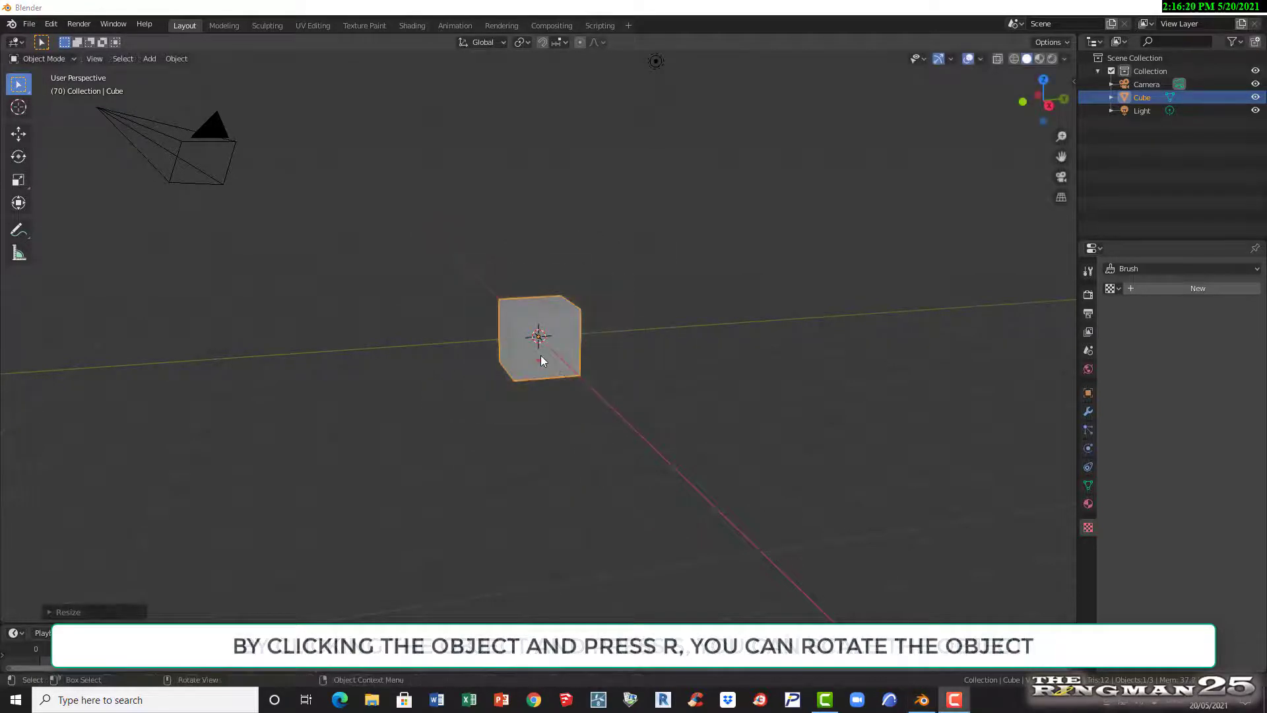
- Try to rotate the scaled-down cube freely, without locking the rotation to an axis
click(541, 355)
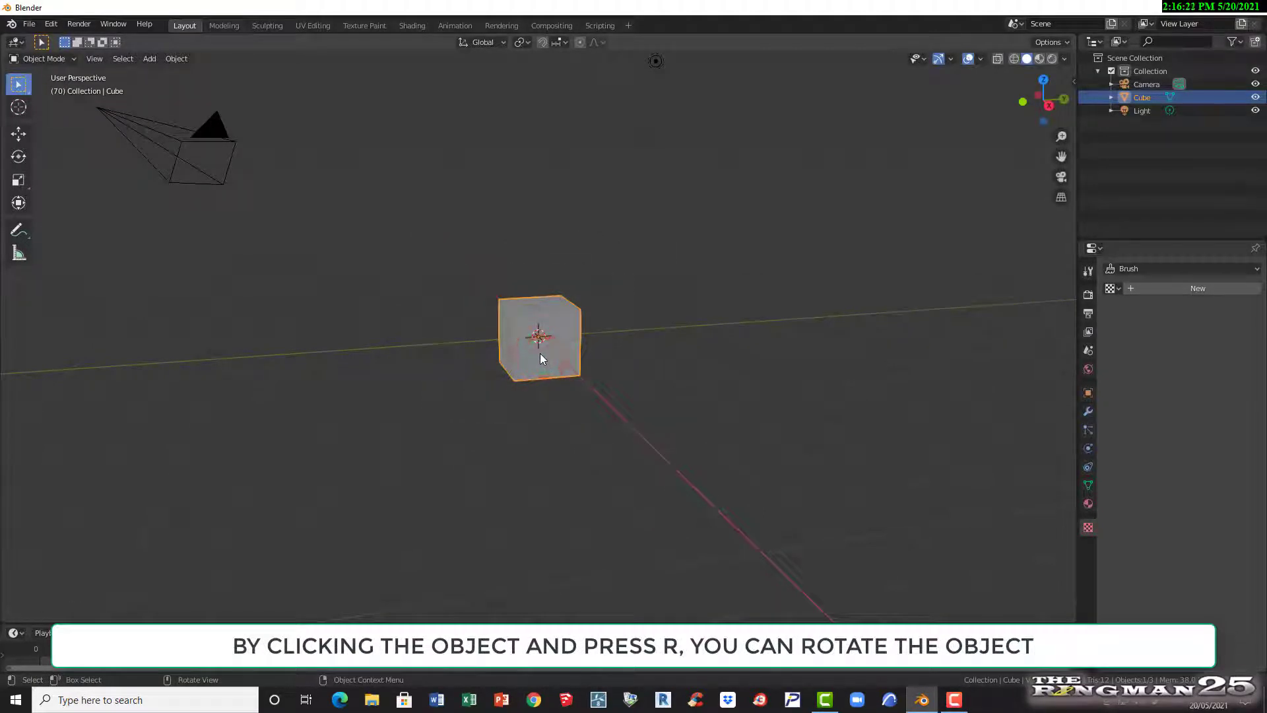
key(r)
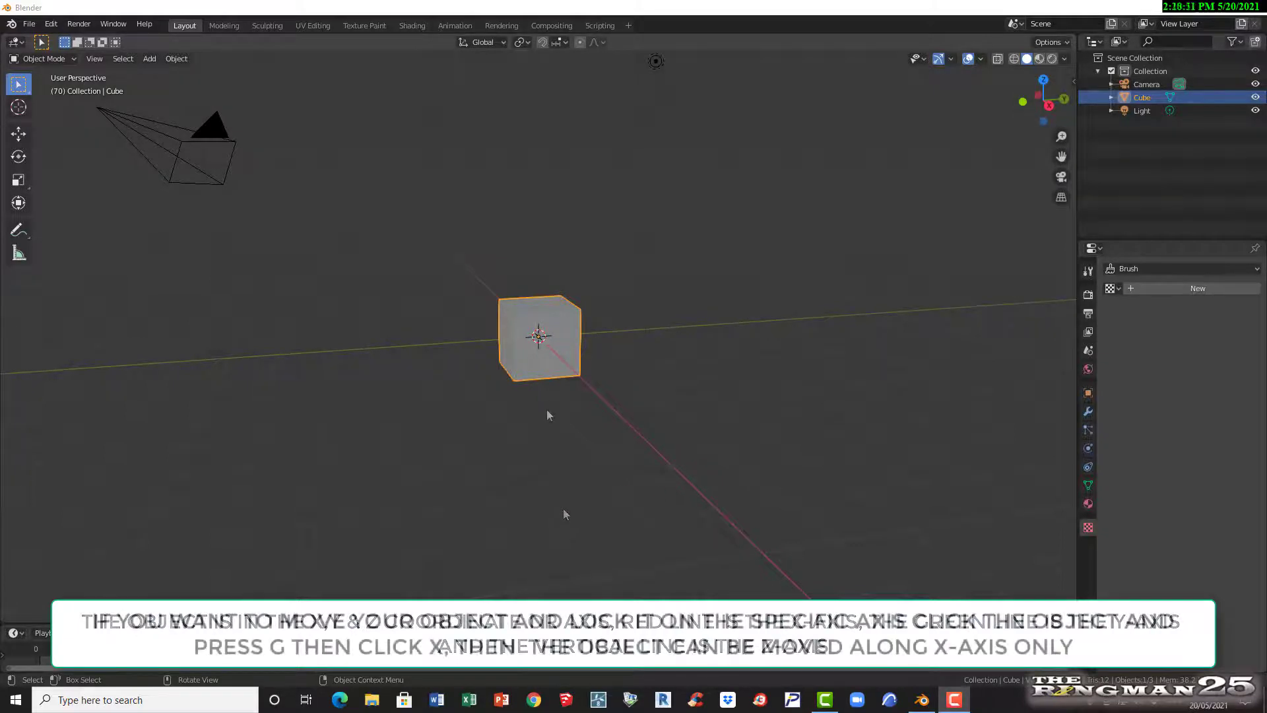
- Try to move the cube along the global X axis only, starting from its place at the origin
click(538, 369)
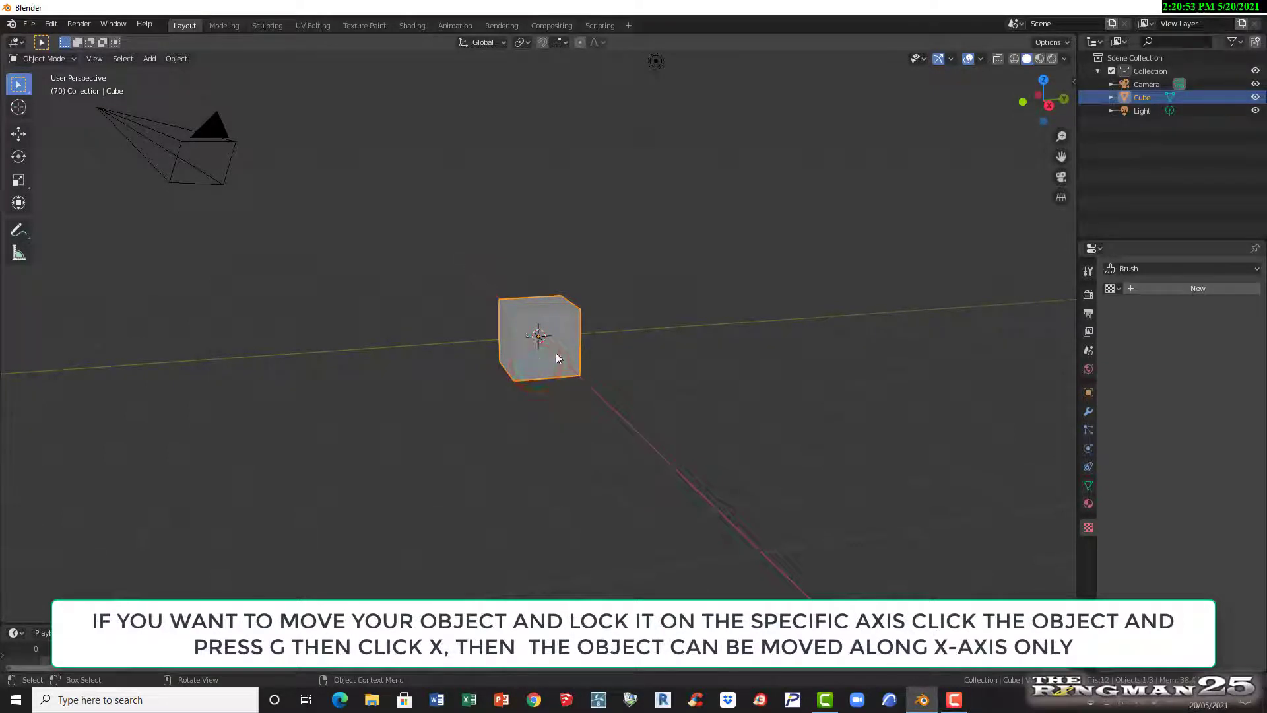
key(g)
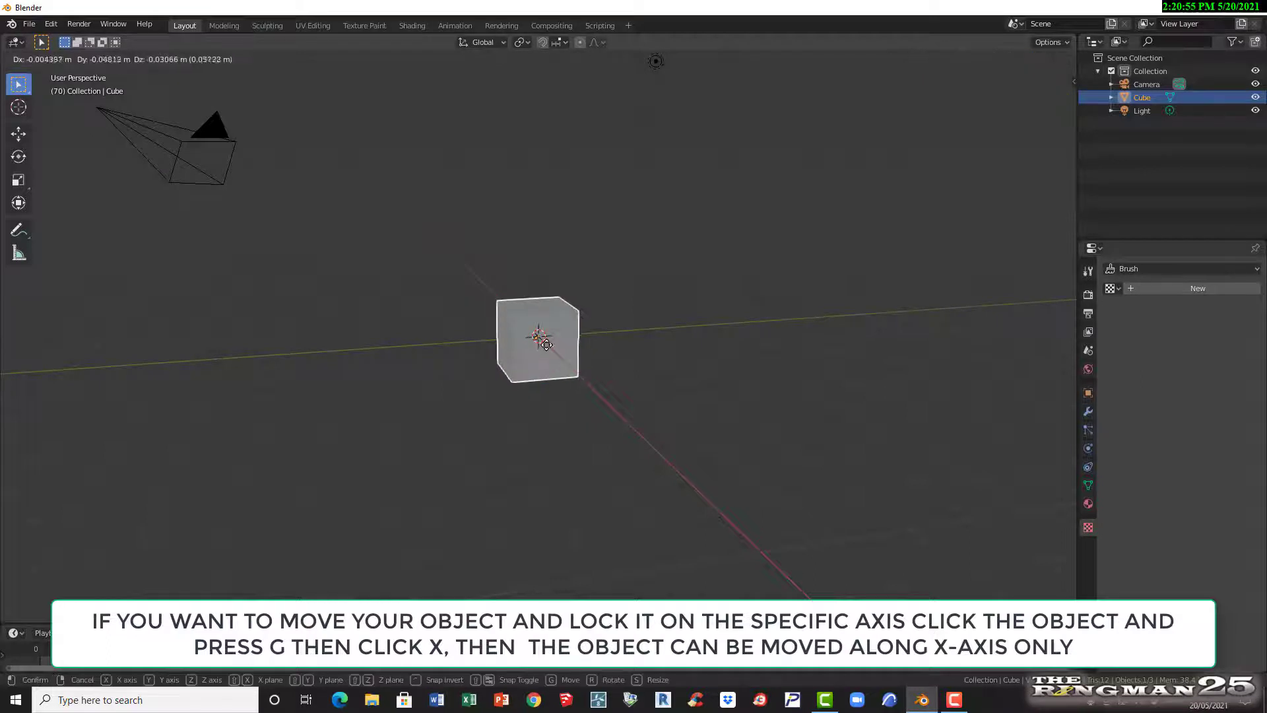
key(x)
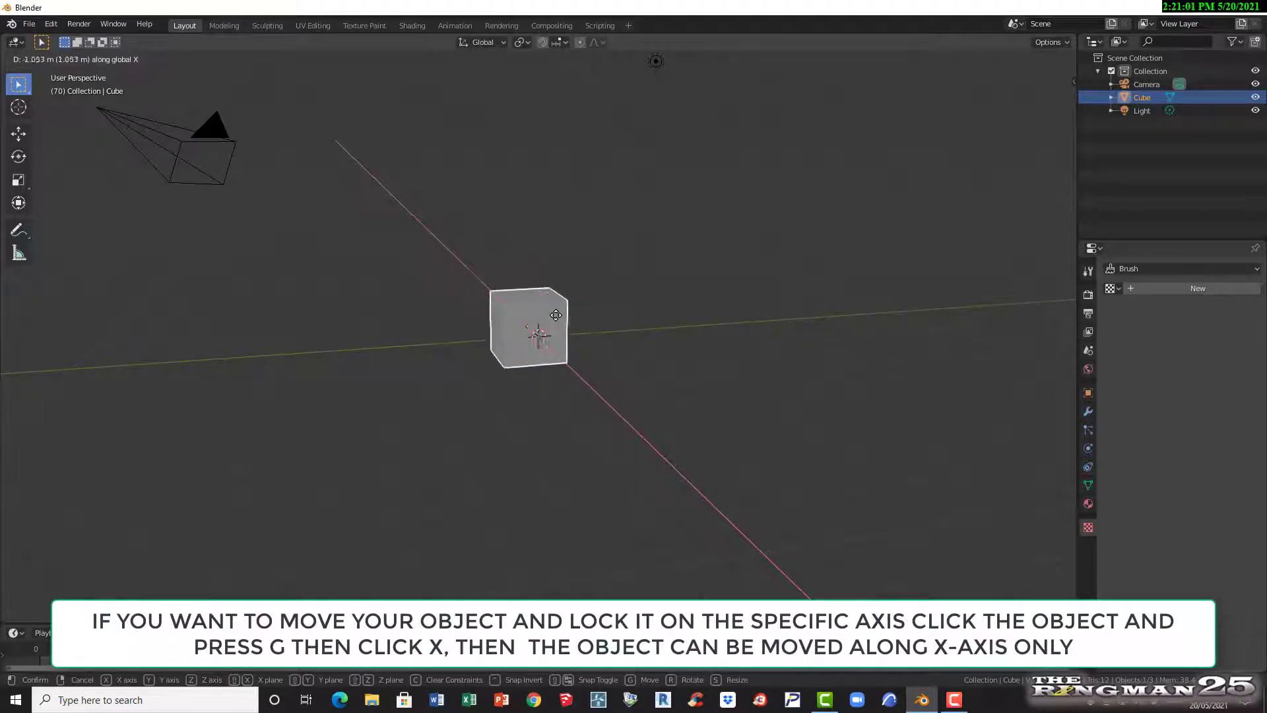
click(565, 330)
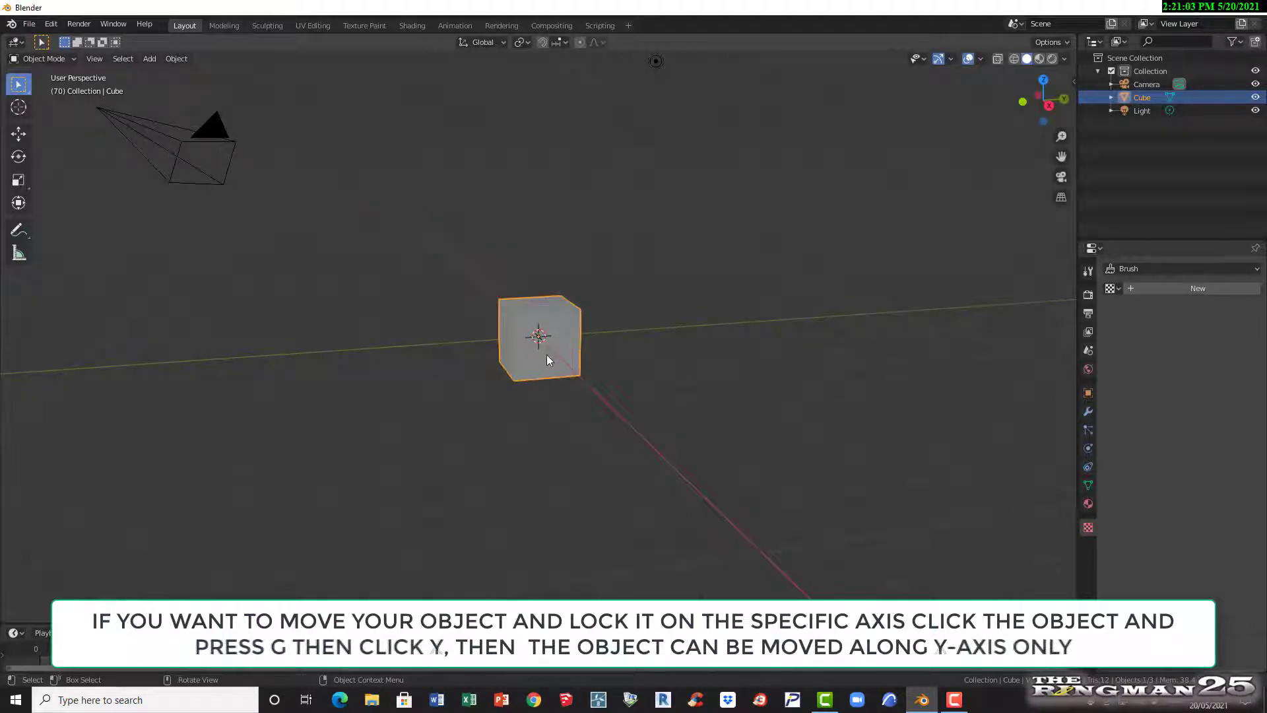
- Try to move the cube along the global Y axis only, starting from its place at the origin
key(g)
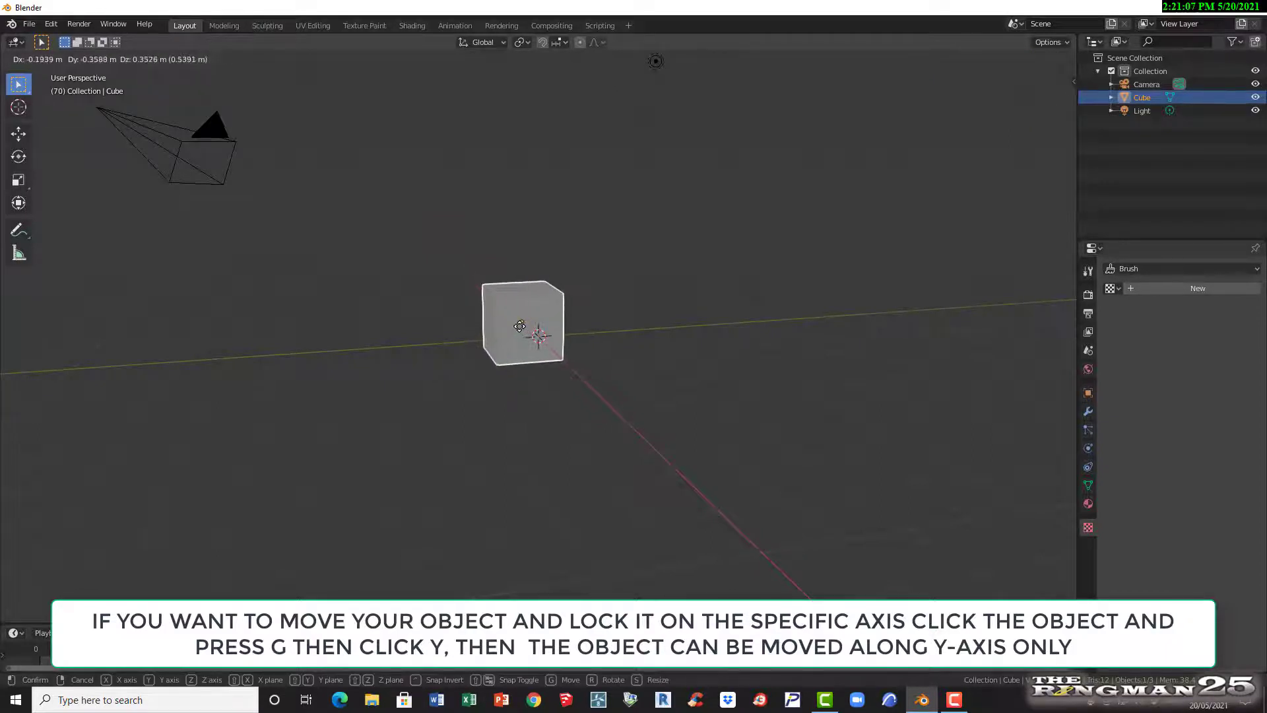
key(y)
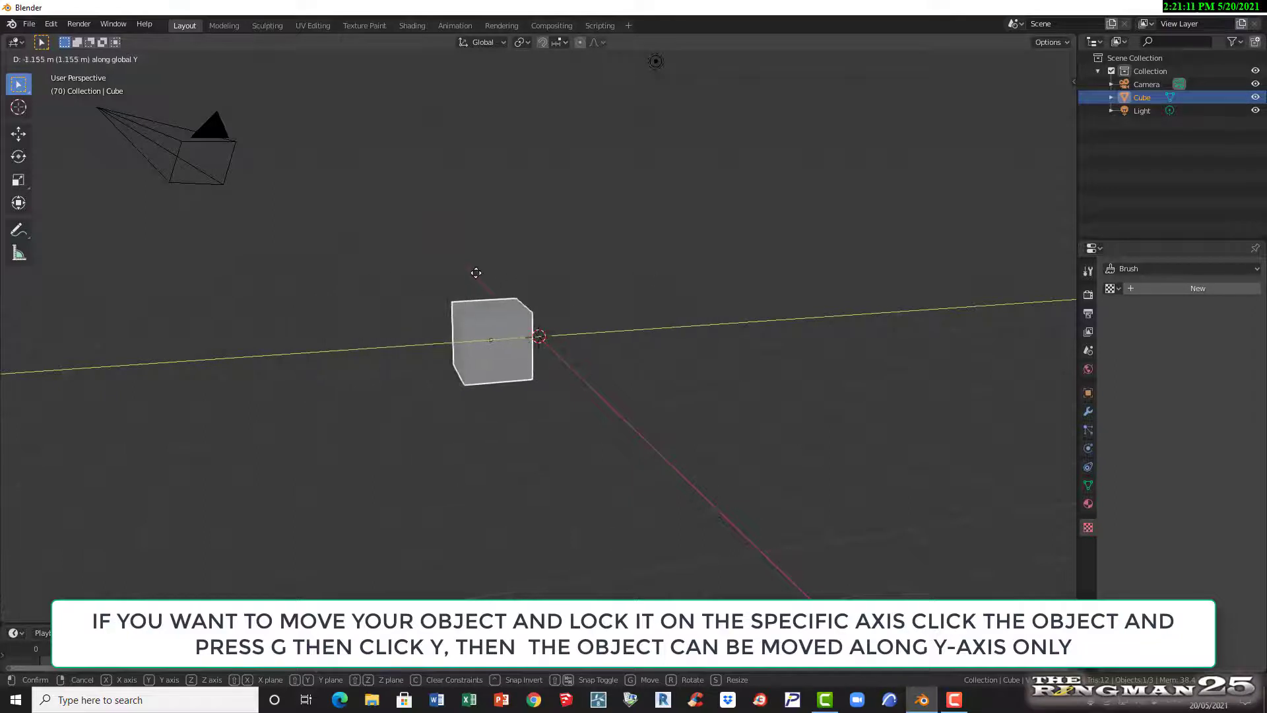
key(Escape)
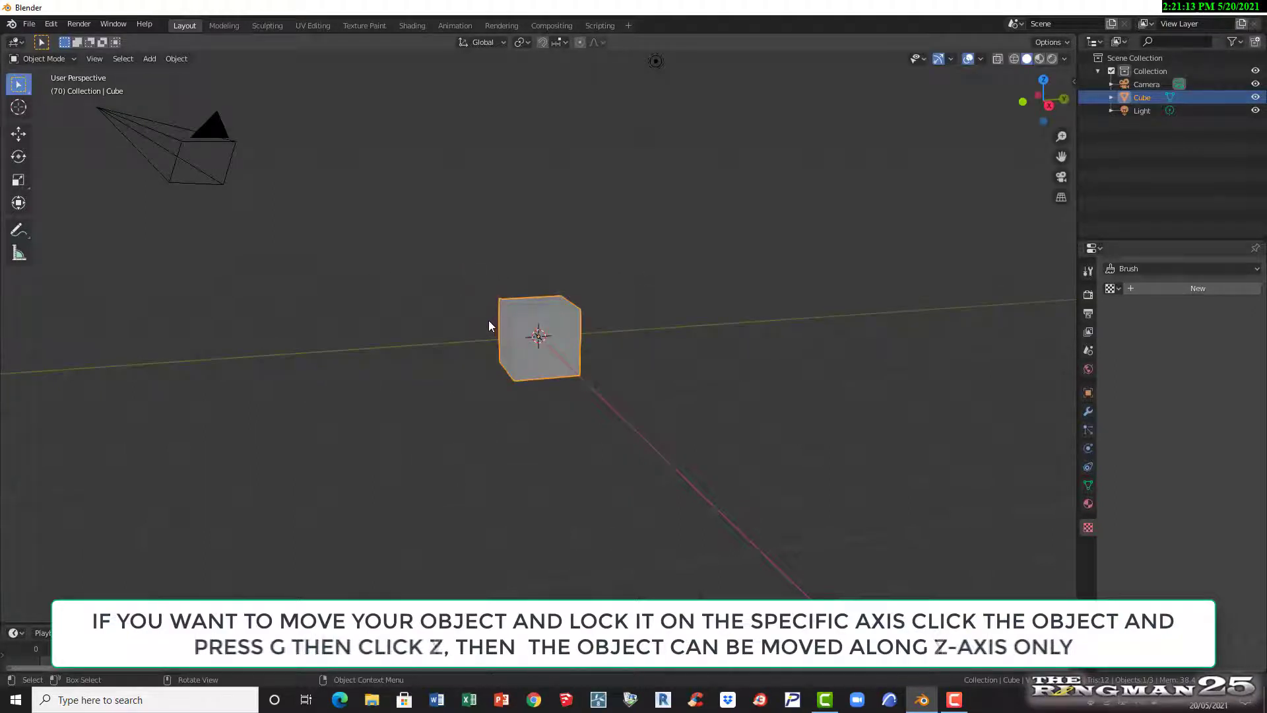
- Try to move the cube upward from the origin, locked to the global Z axis
key(g)
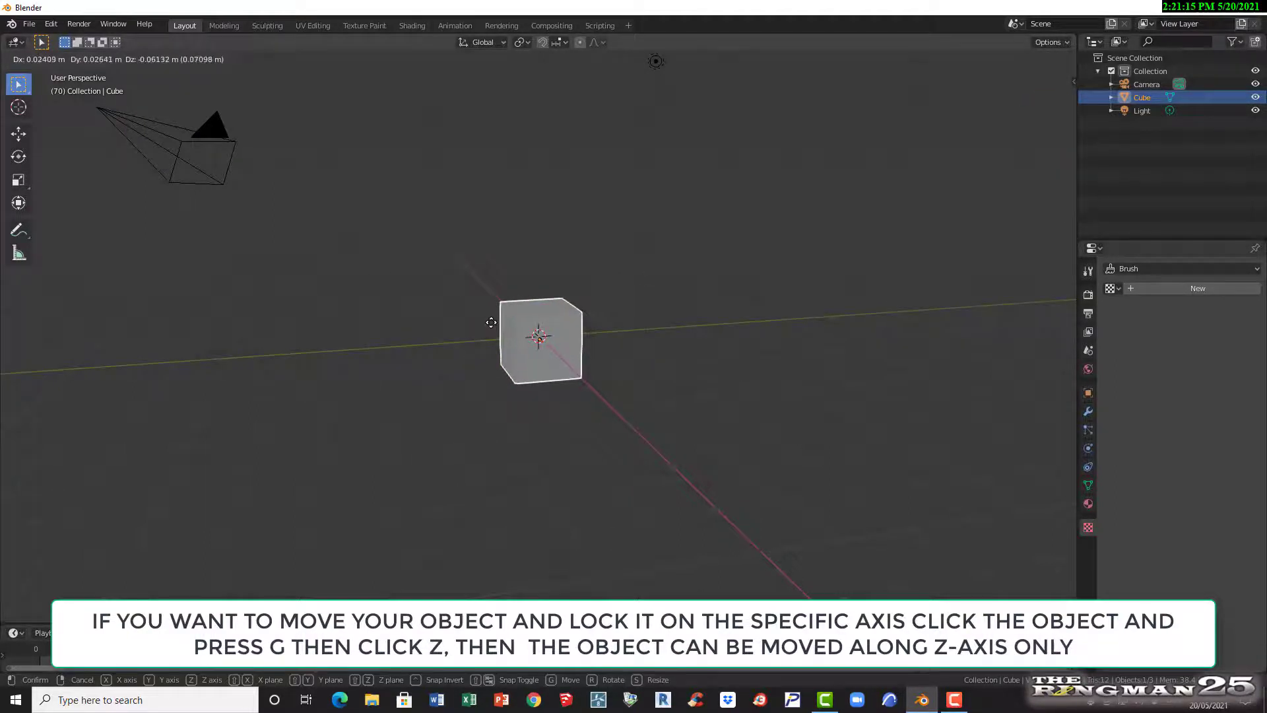
key(z)
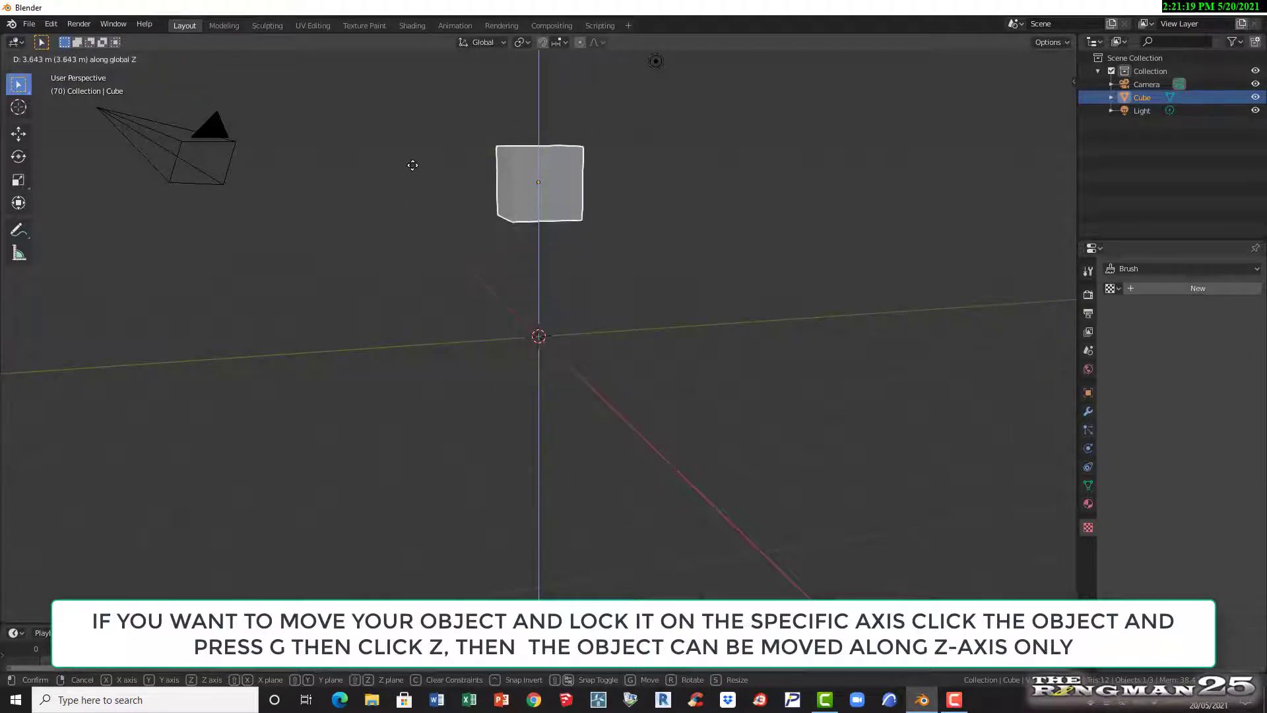
right_click(416, 227)
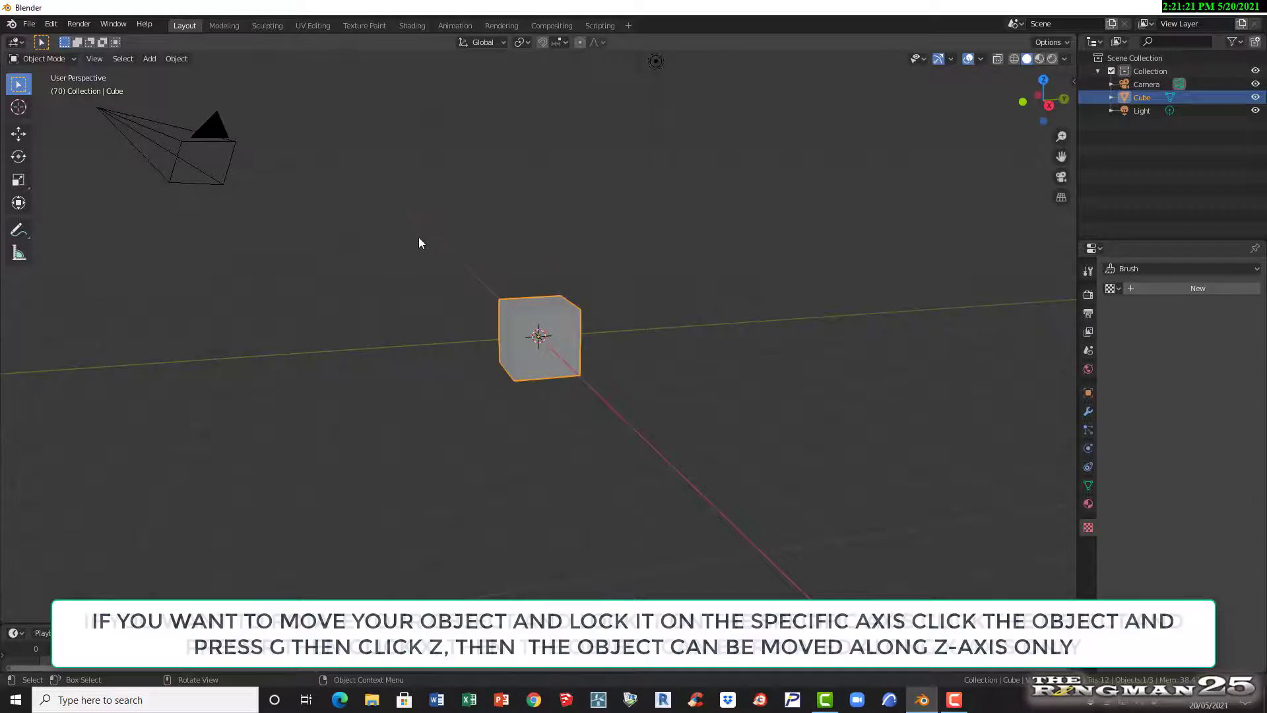
- Try to rotate the cube with the rotation locked to the global X axis
click(540, 363)
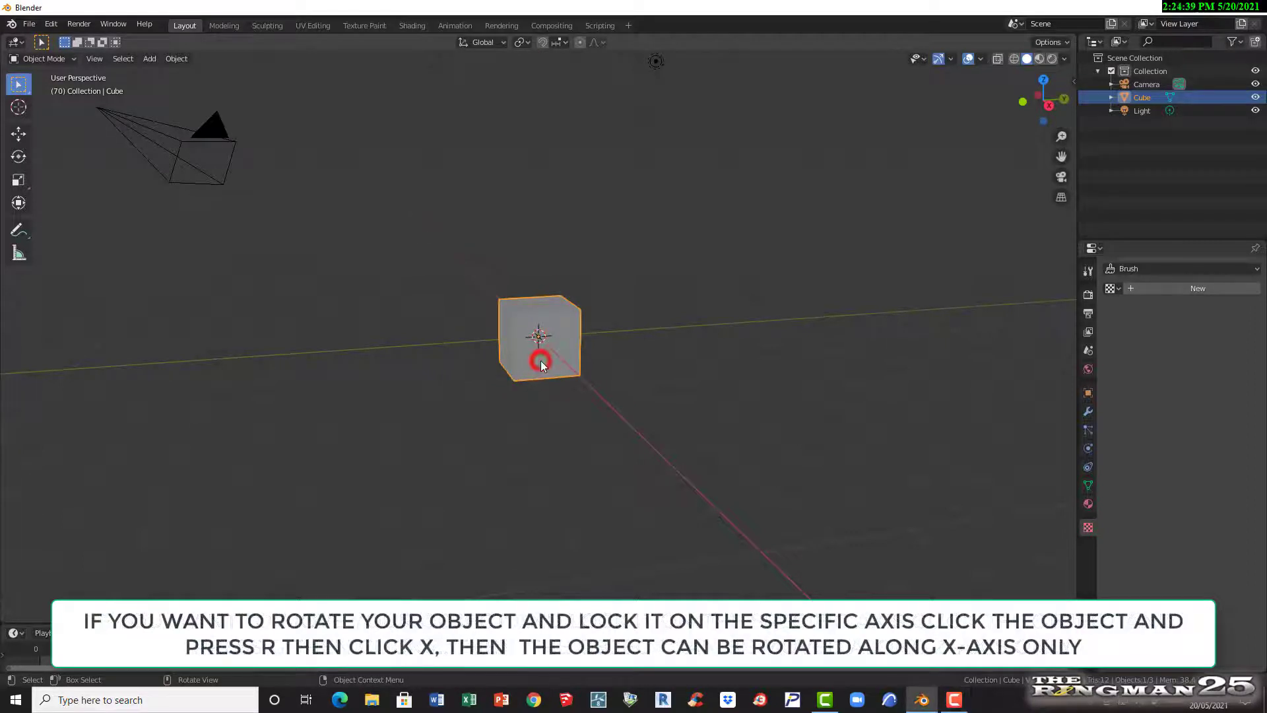
key(r)
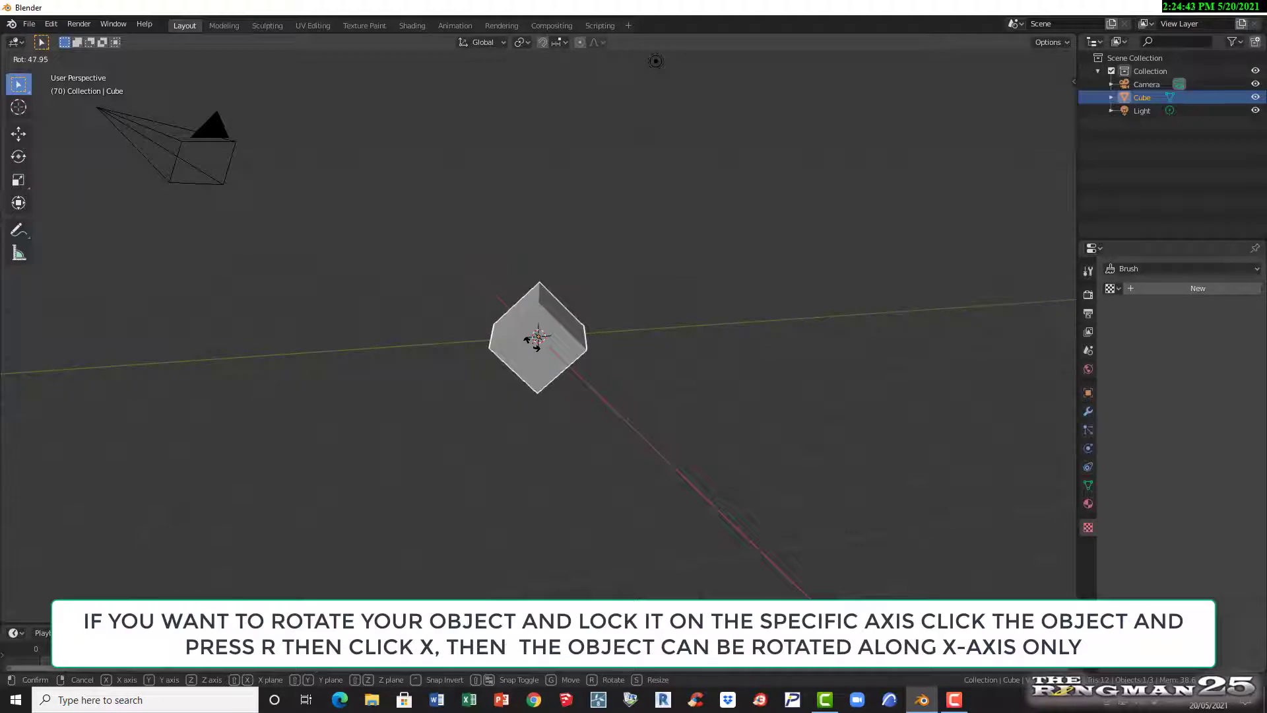
key(x)
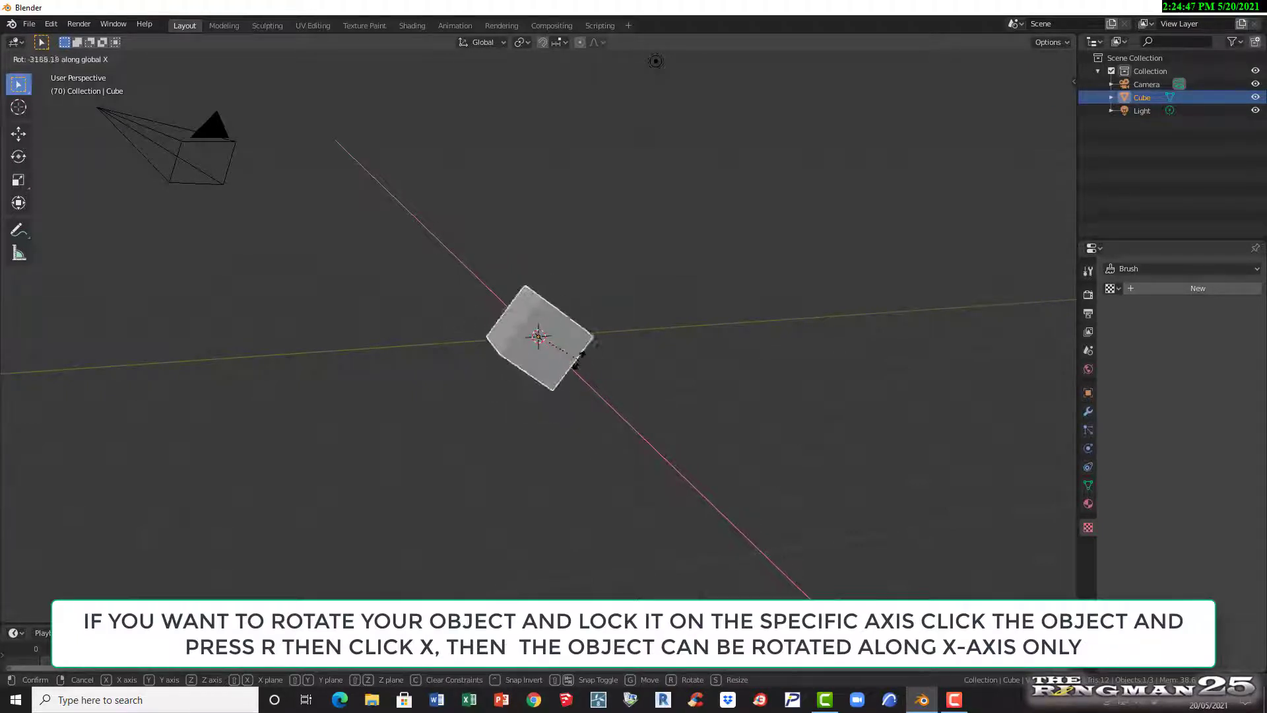
right_click(552, 351)
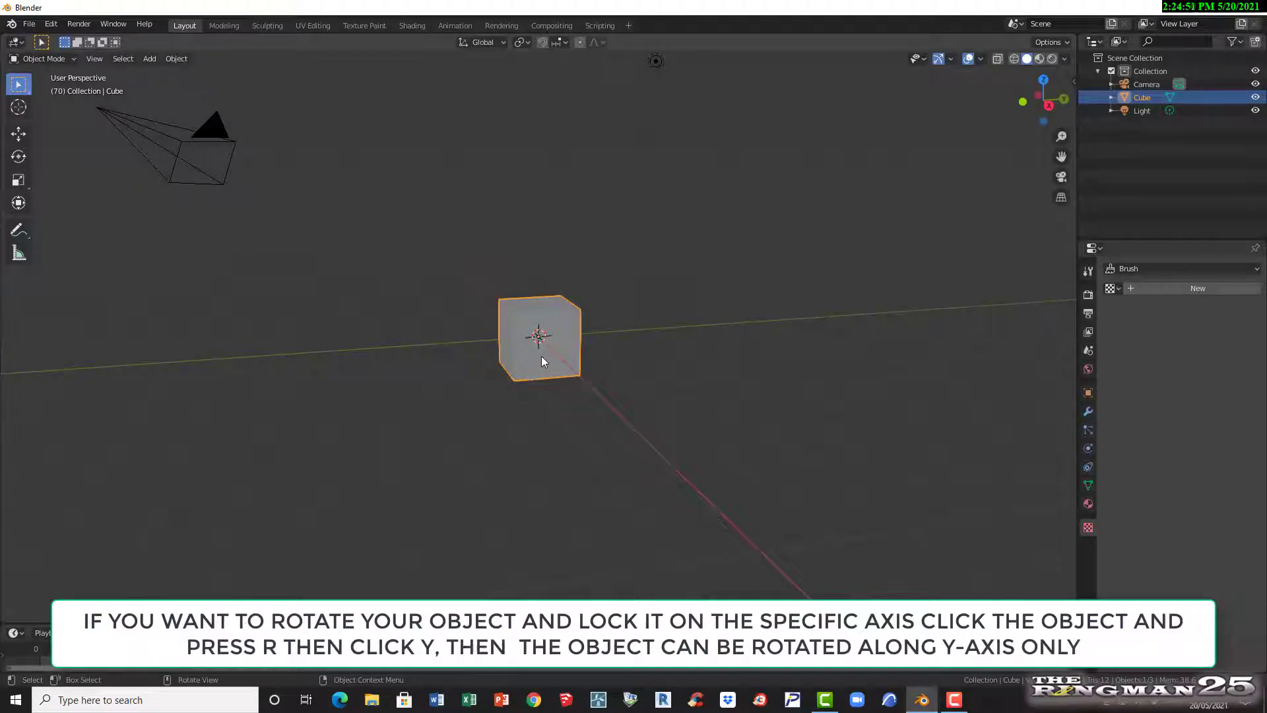
- Try to rotate the cube with the rotation locked to the global Y axis
key(r)
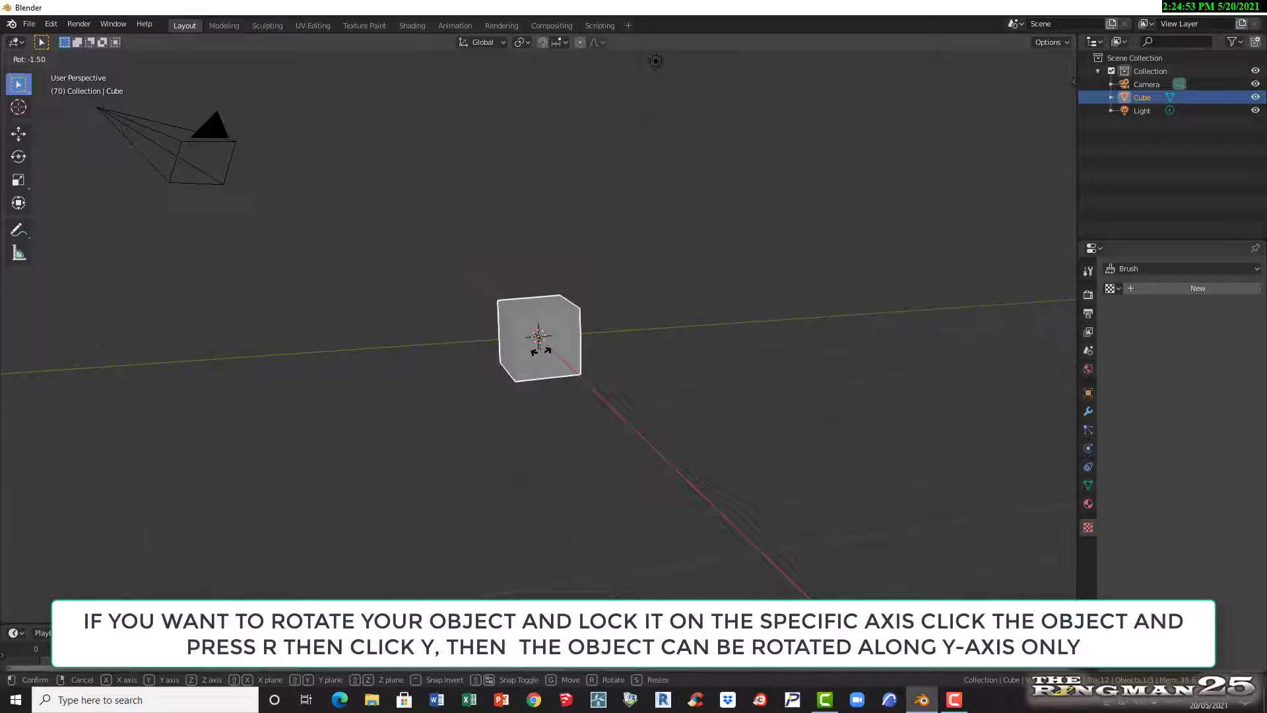
key(y)
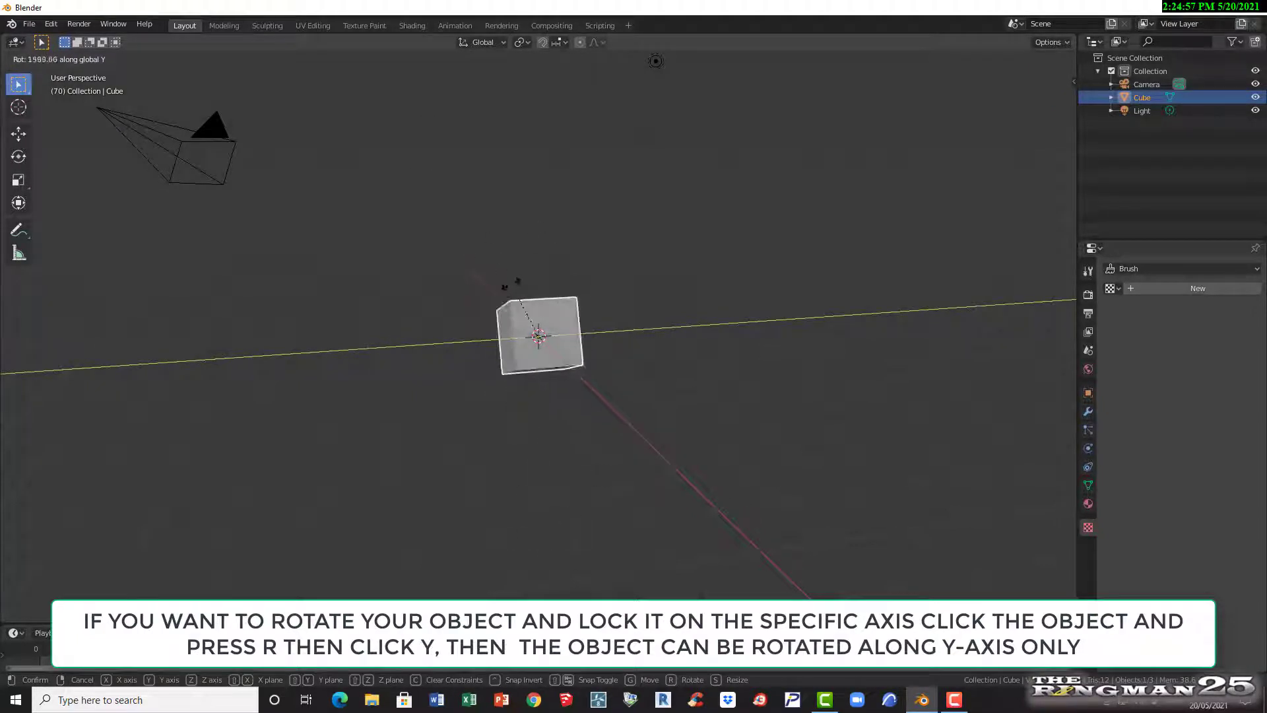
click(552, 330)
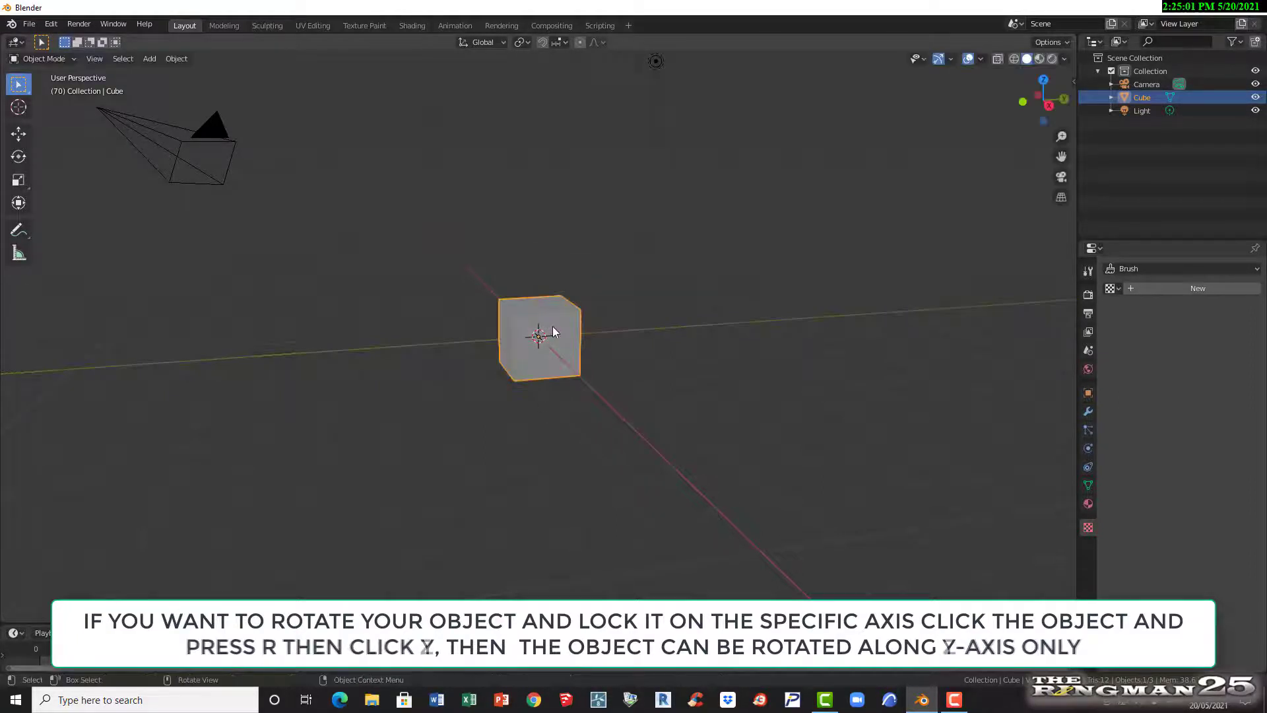
- Try to rotate the cube with the rotation locked to the global Z axis
key(r)
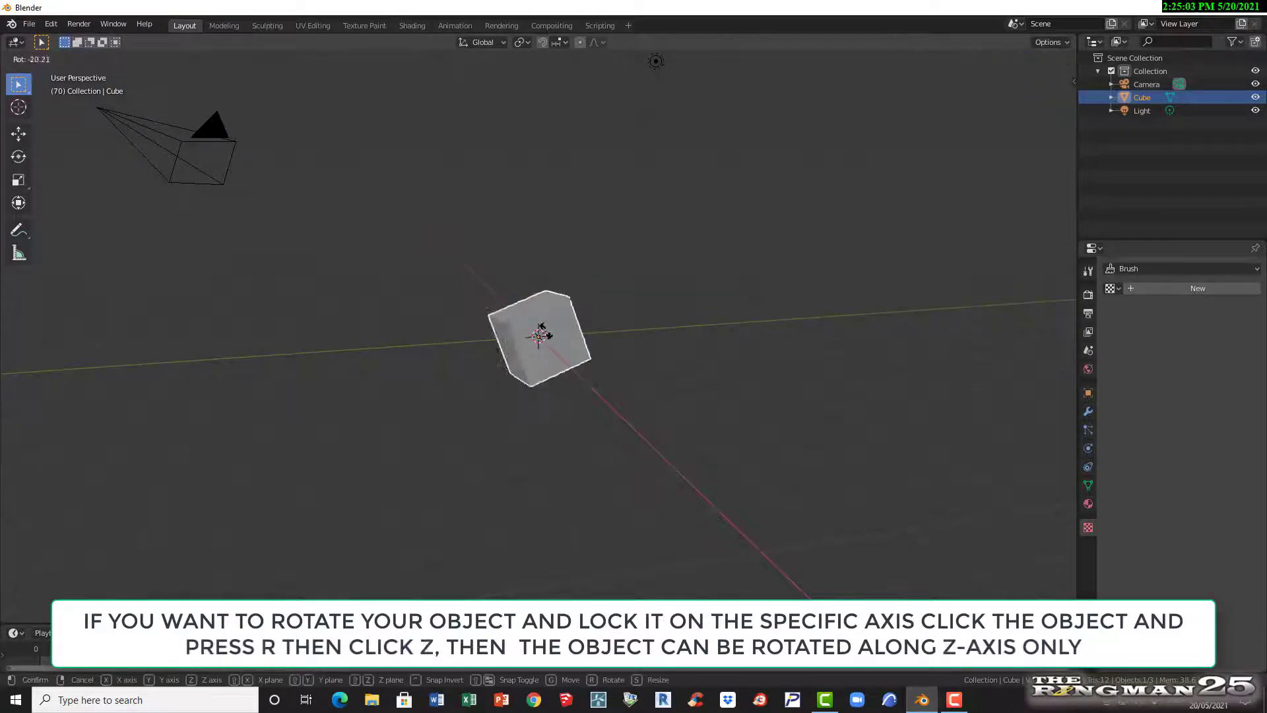
key(z)
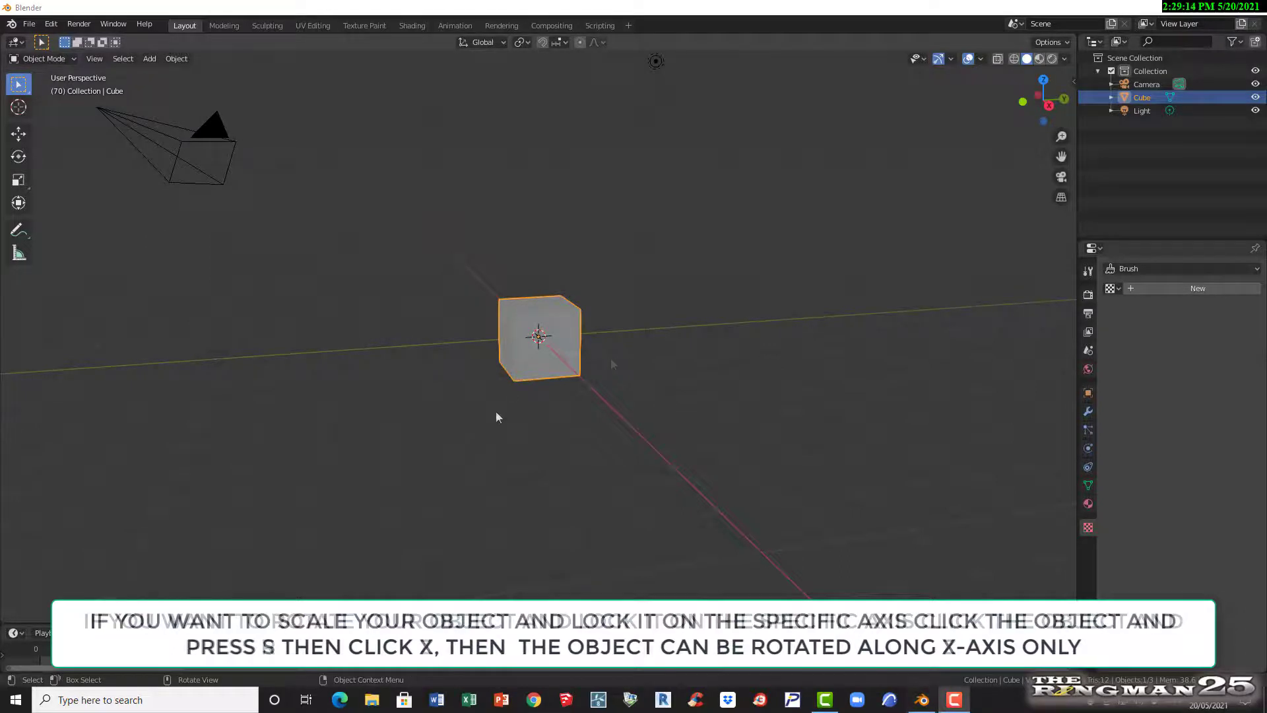
- Try to stretch the cube by scaling it along the global X axis only
click(534, 361)
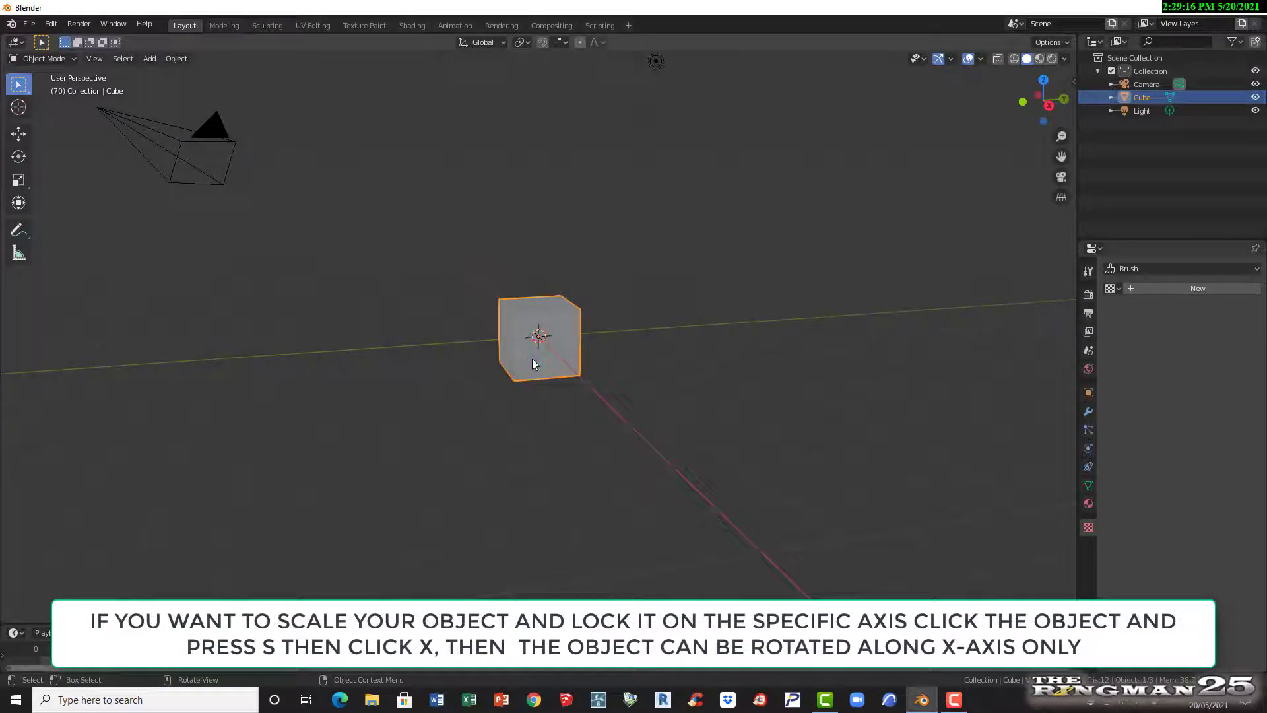
key(s)
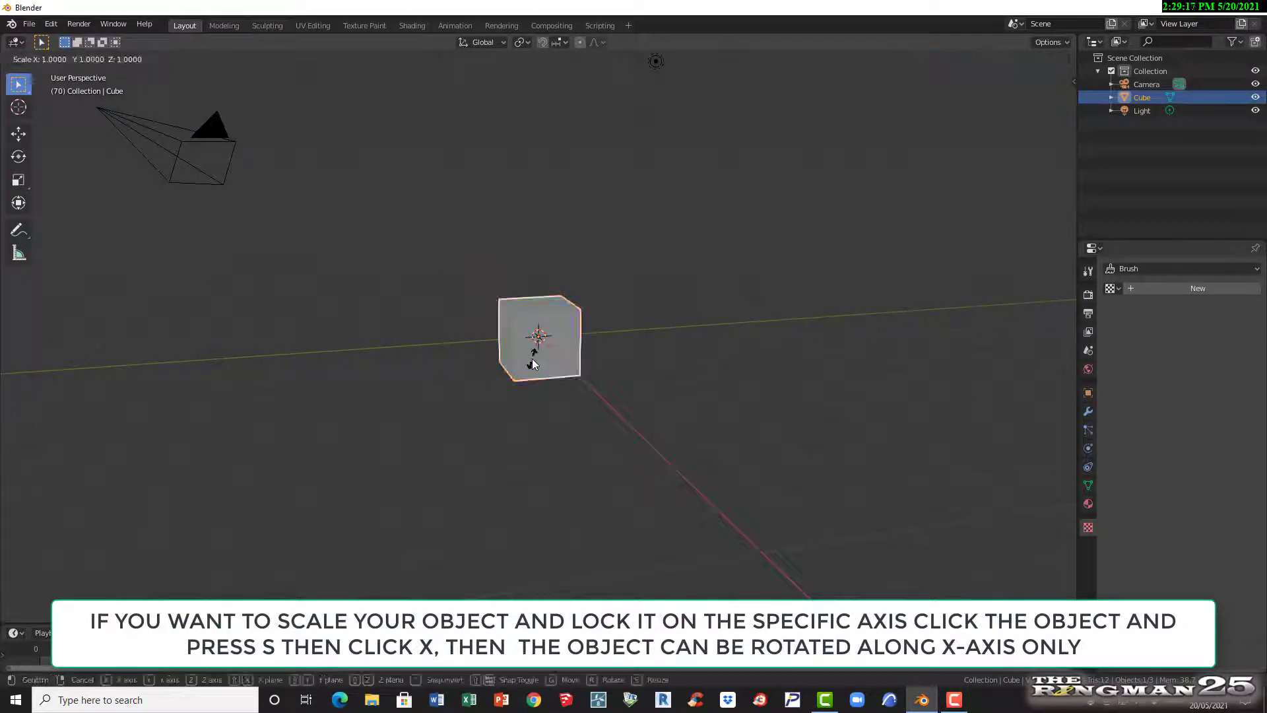
key(x)
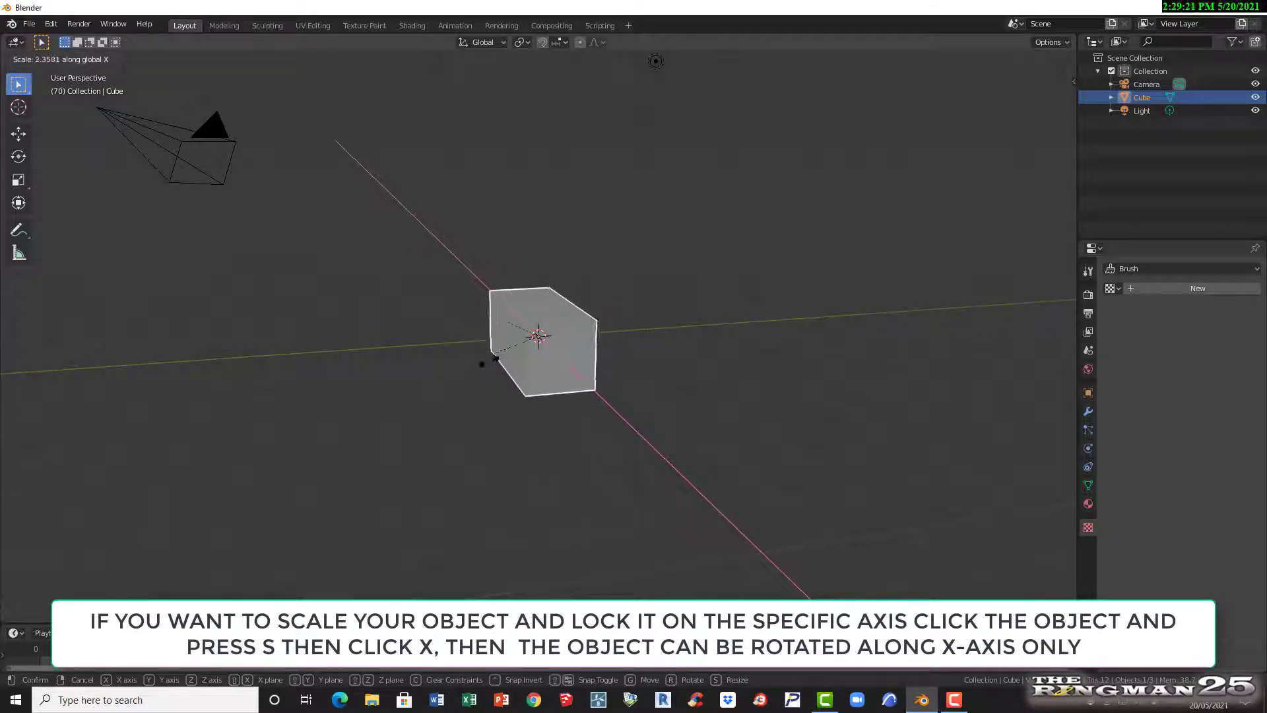
right_click(526, 485)
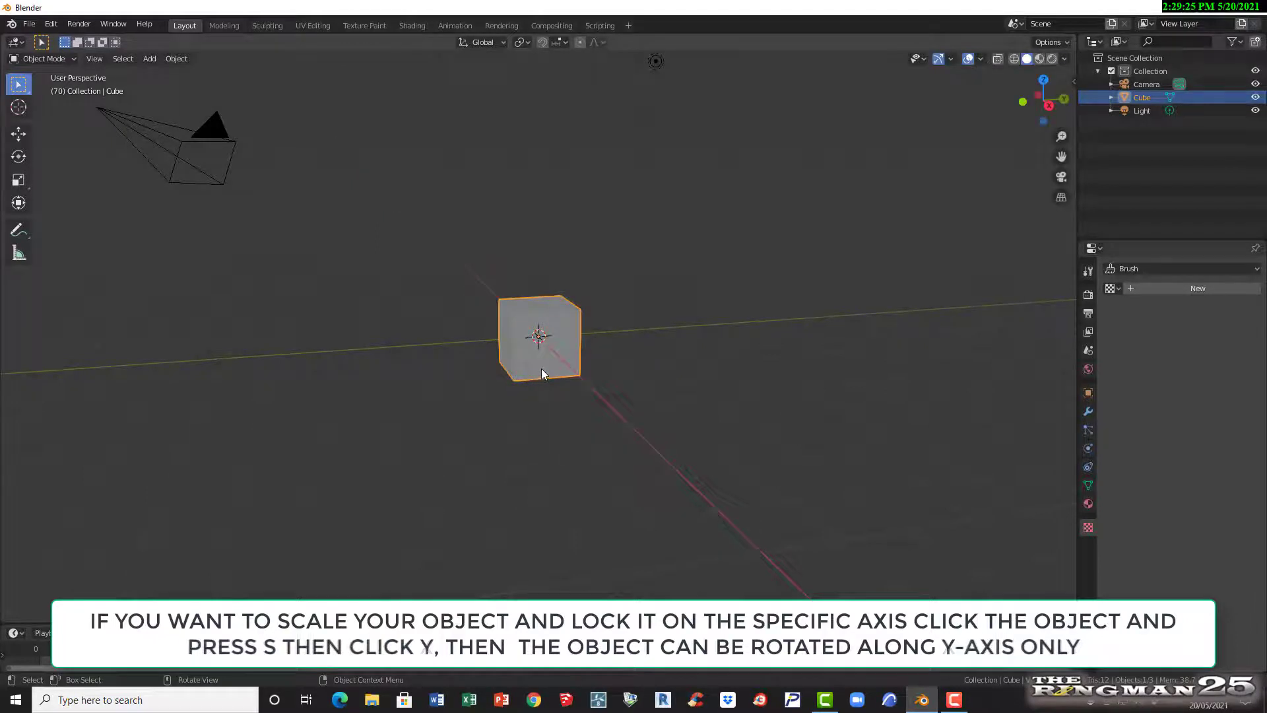
- Try to stretch the cube into a long bar by scaling it along the global Y axis only
key(s)
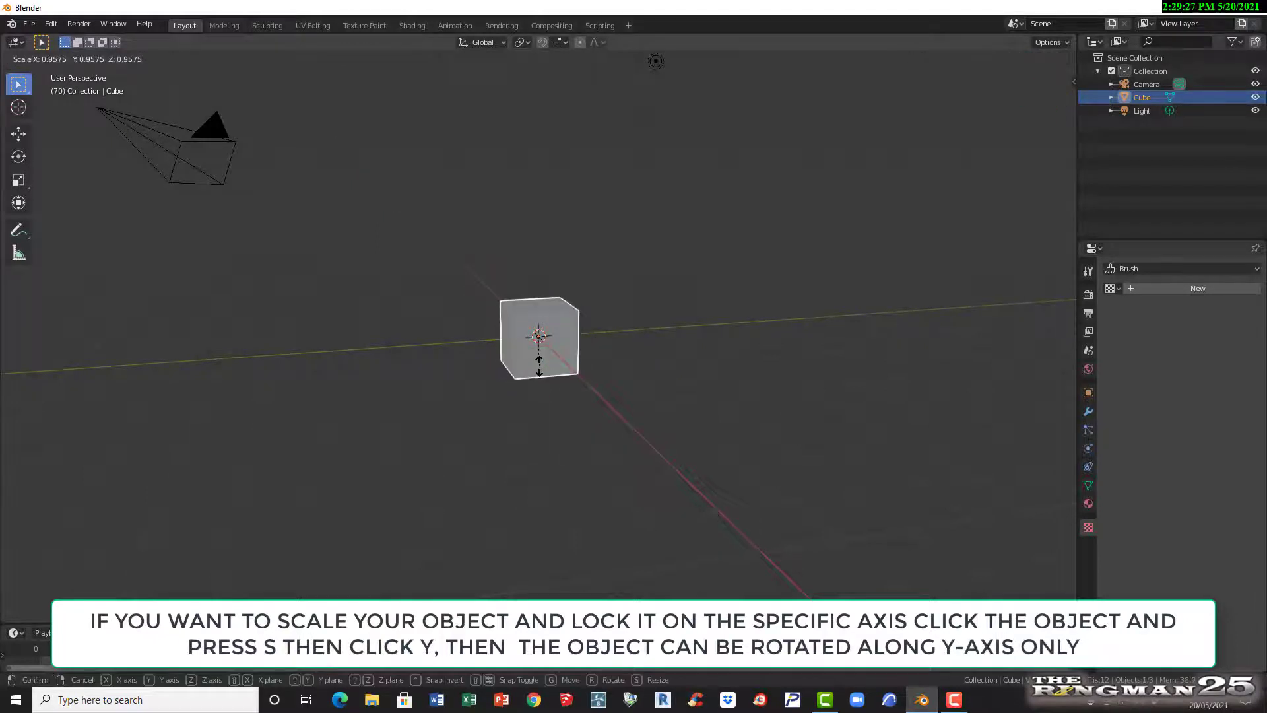
key(y)
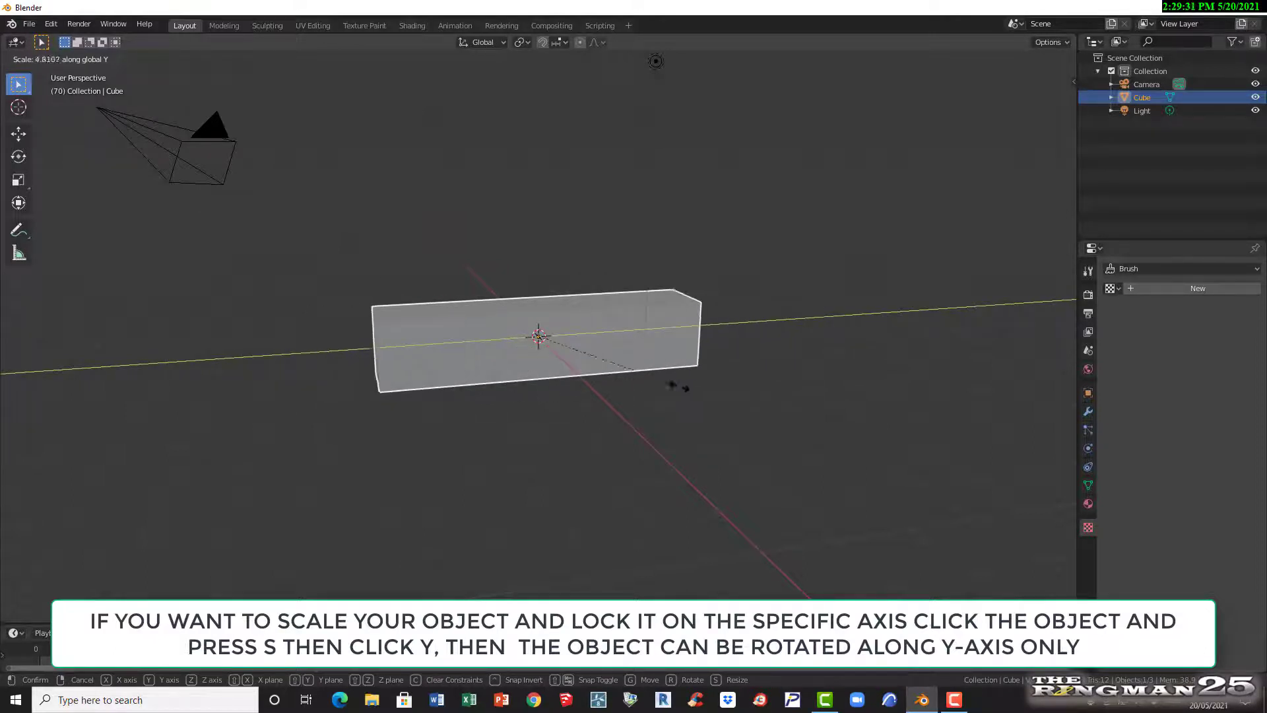
click(508, 383)
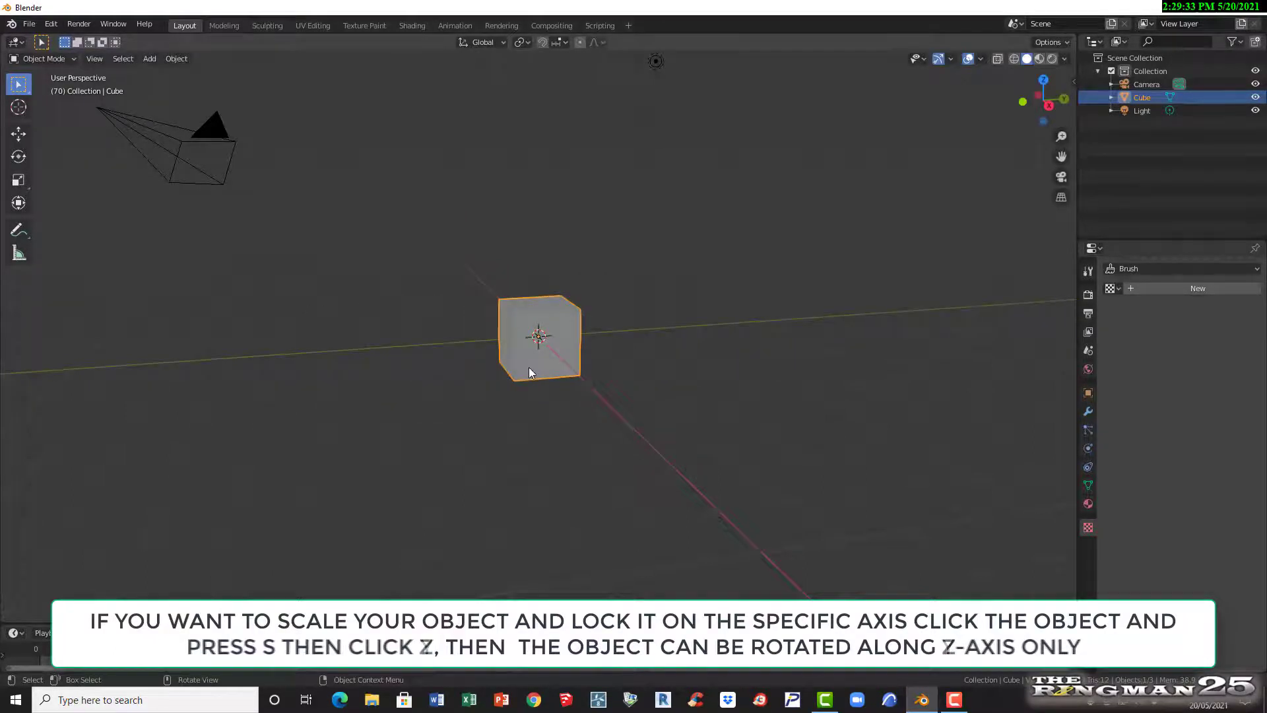
- Try to stretch the cube into a tall block by scaling it along the global Z axis only
key(s)
key(z)
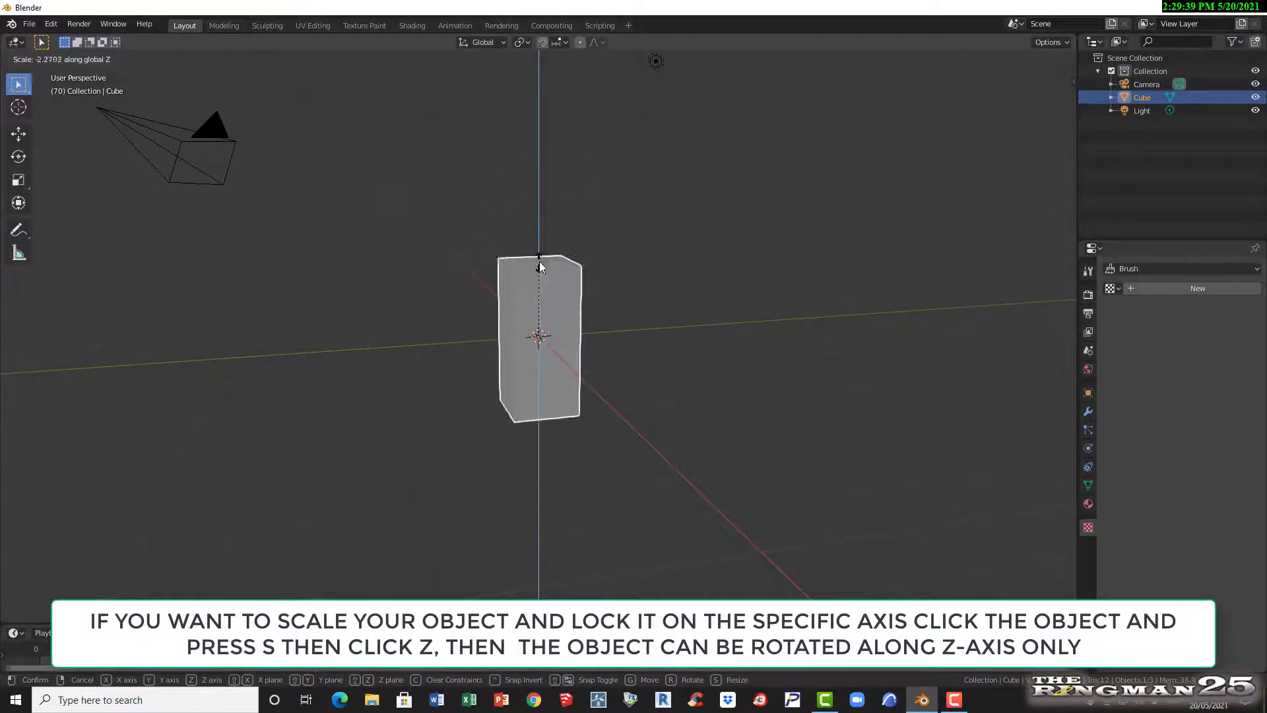
click(557, 316)
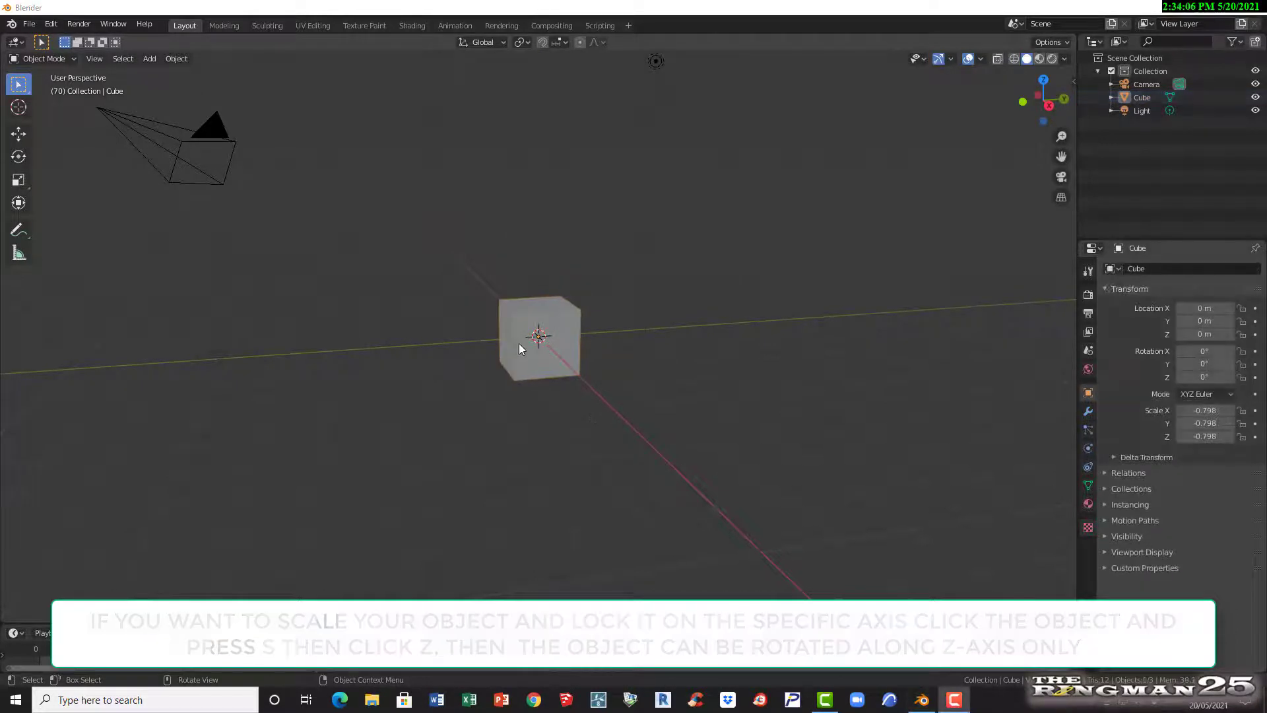
- Try to scale the cube uniformly and rotate it freely without locking either transform to an axis
click(532, 357)
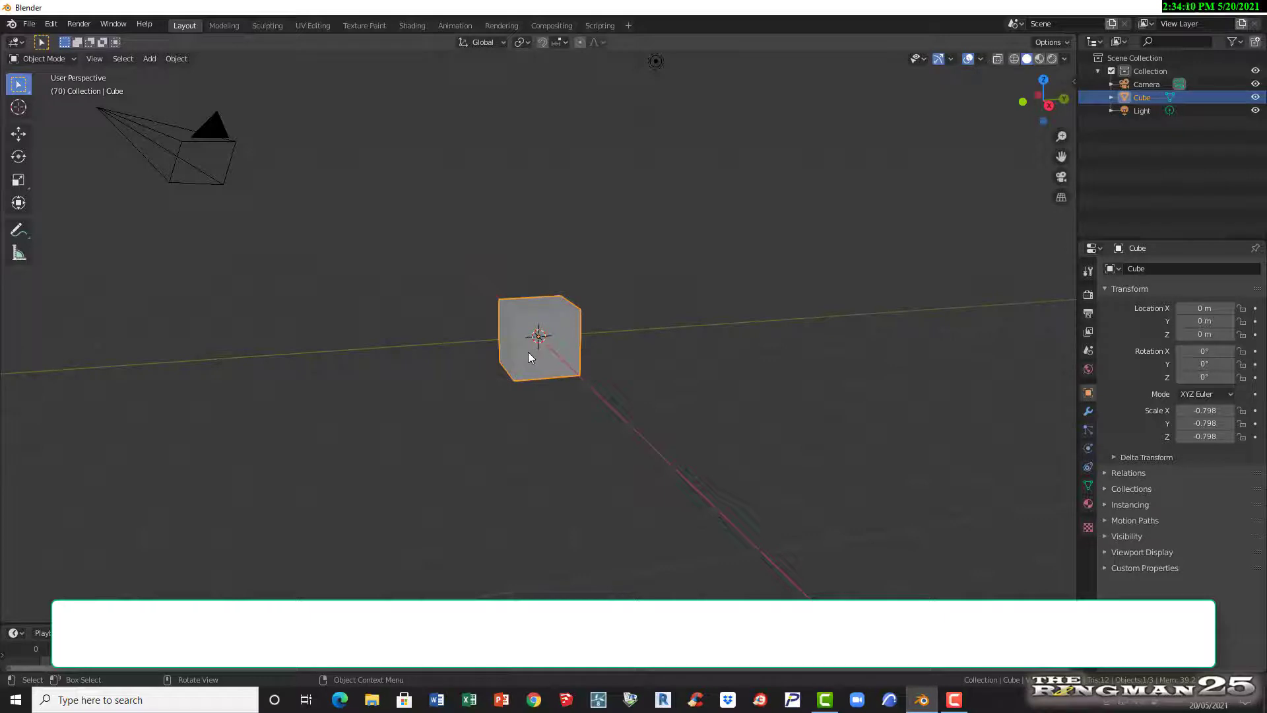
key(s)
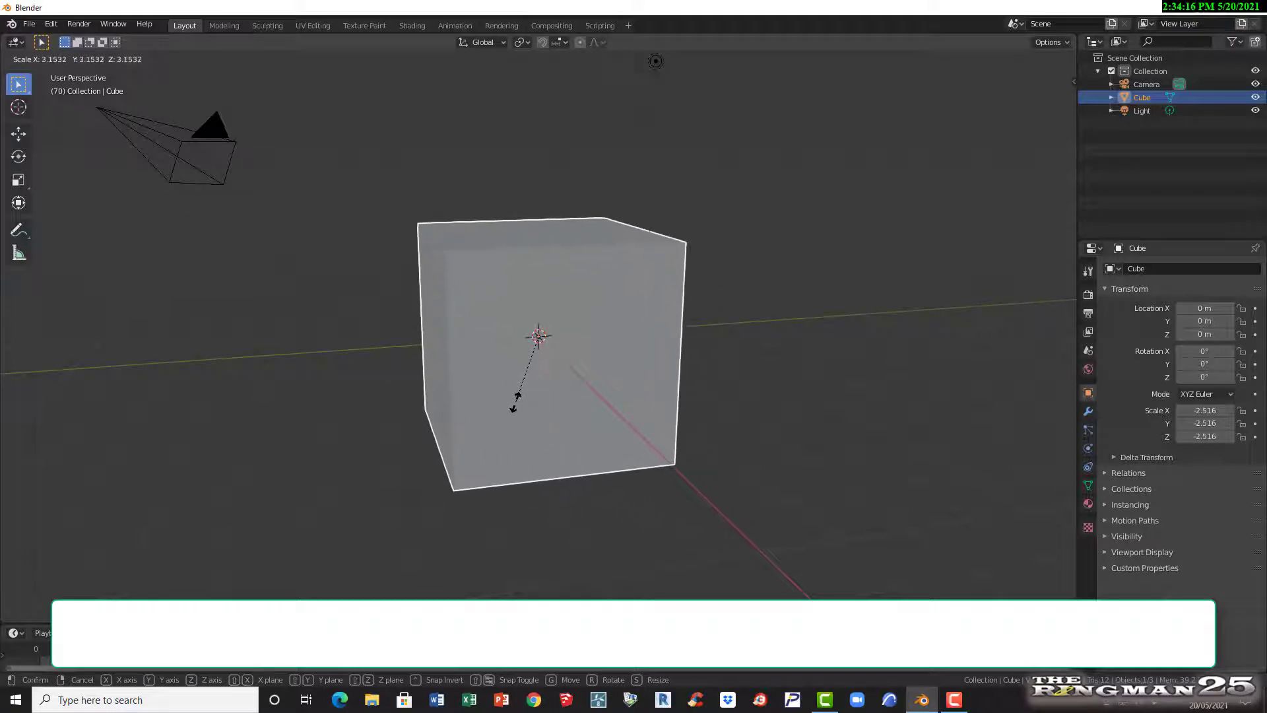
key(r)
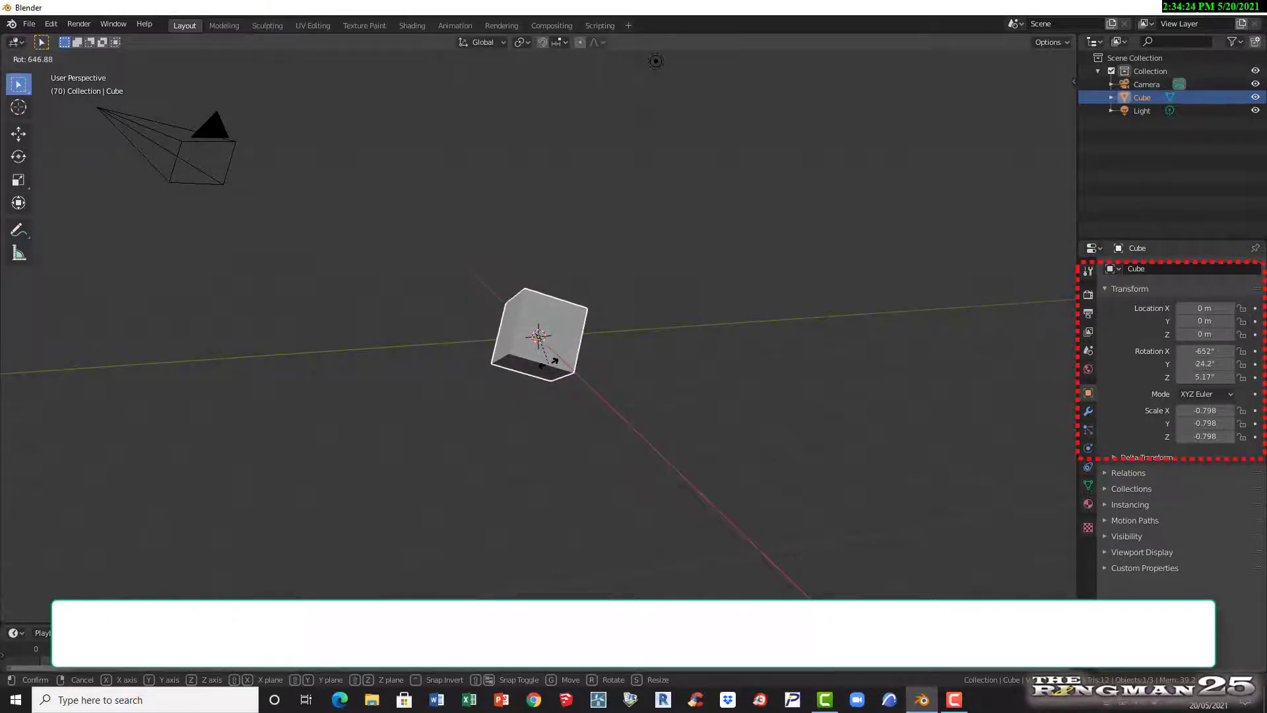
key(Escape)
- Try to move the cube with the movement locked to the global X axis
key(g)
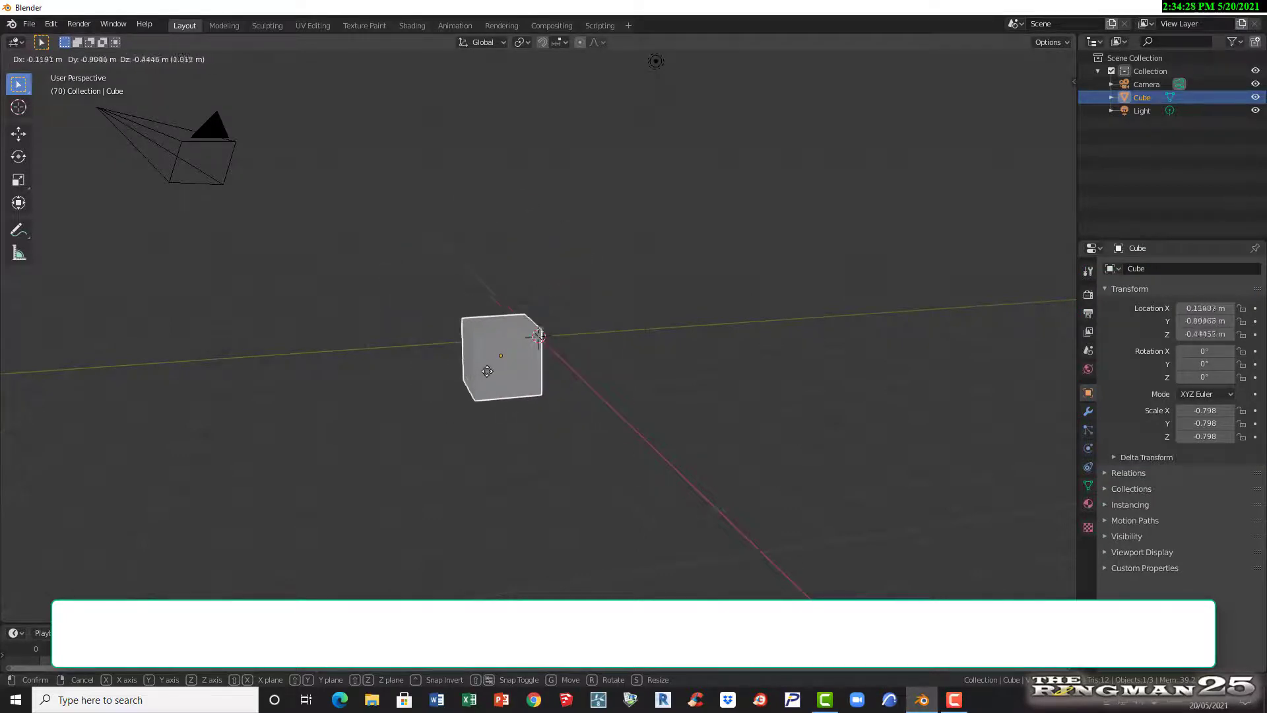
key(x)
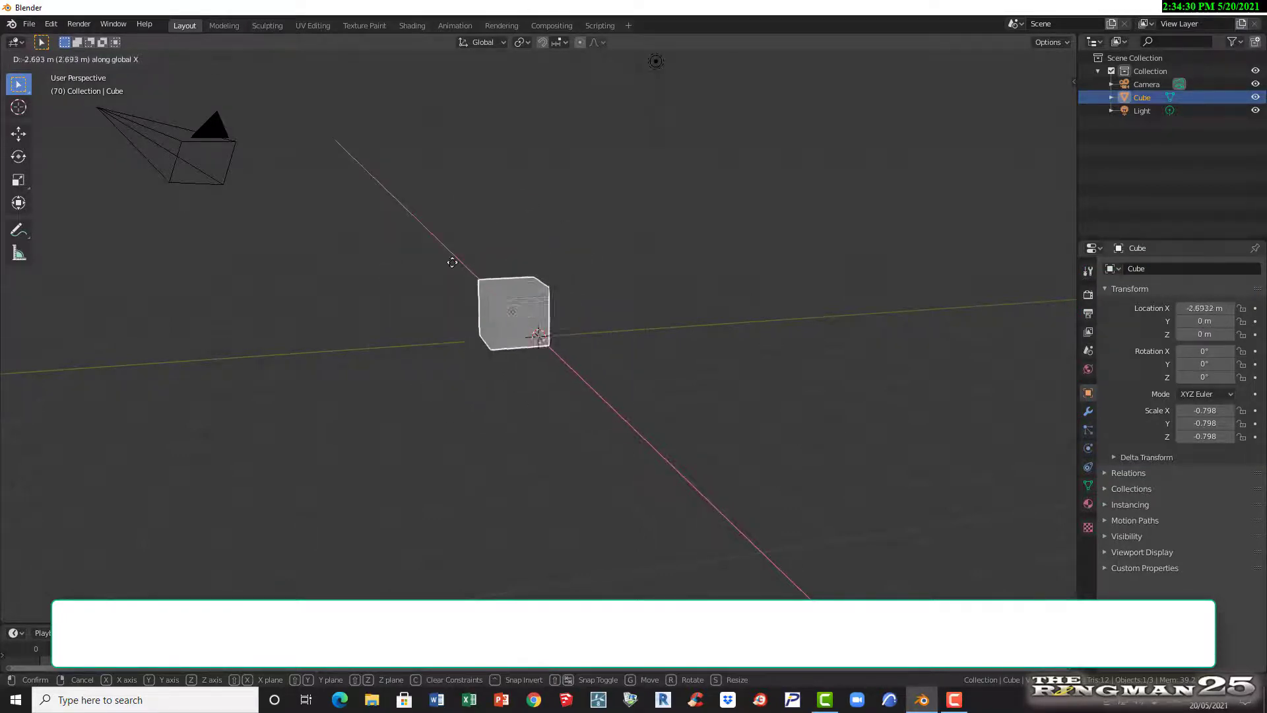
right_click(504, 342)
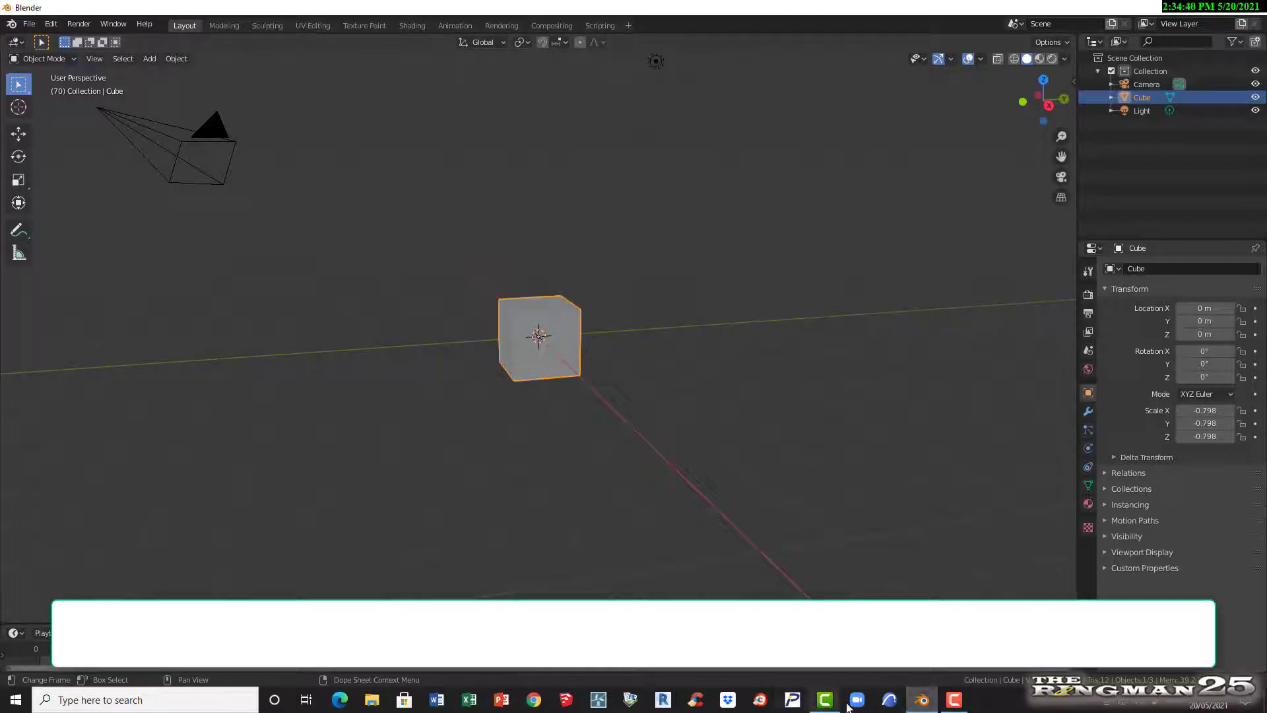
mouse_move(828, 703)
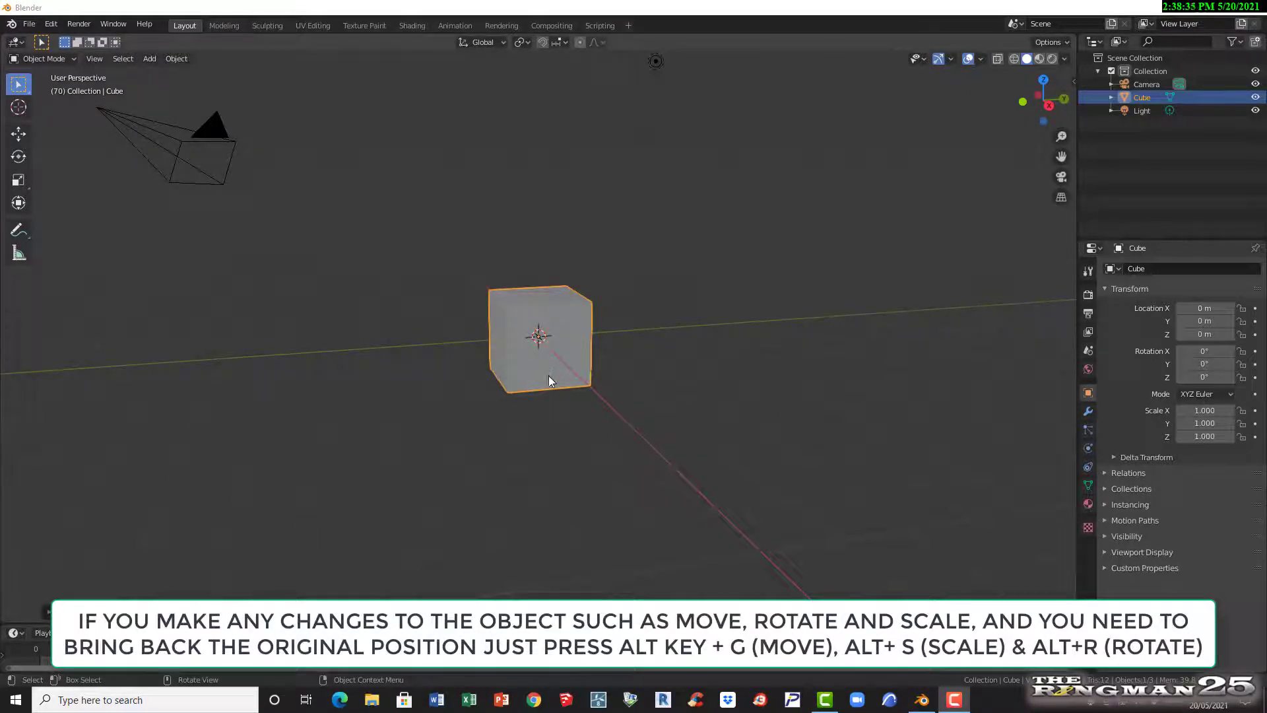
- Move the cube freely to about X 0.02, Y 4.12, Z 3.89 m and clear its location back to the origin
key(g)
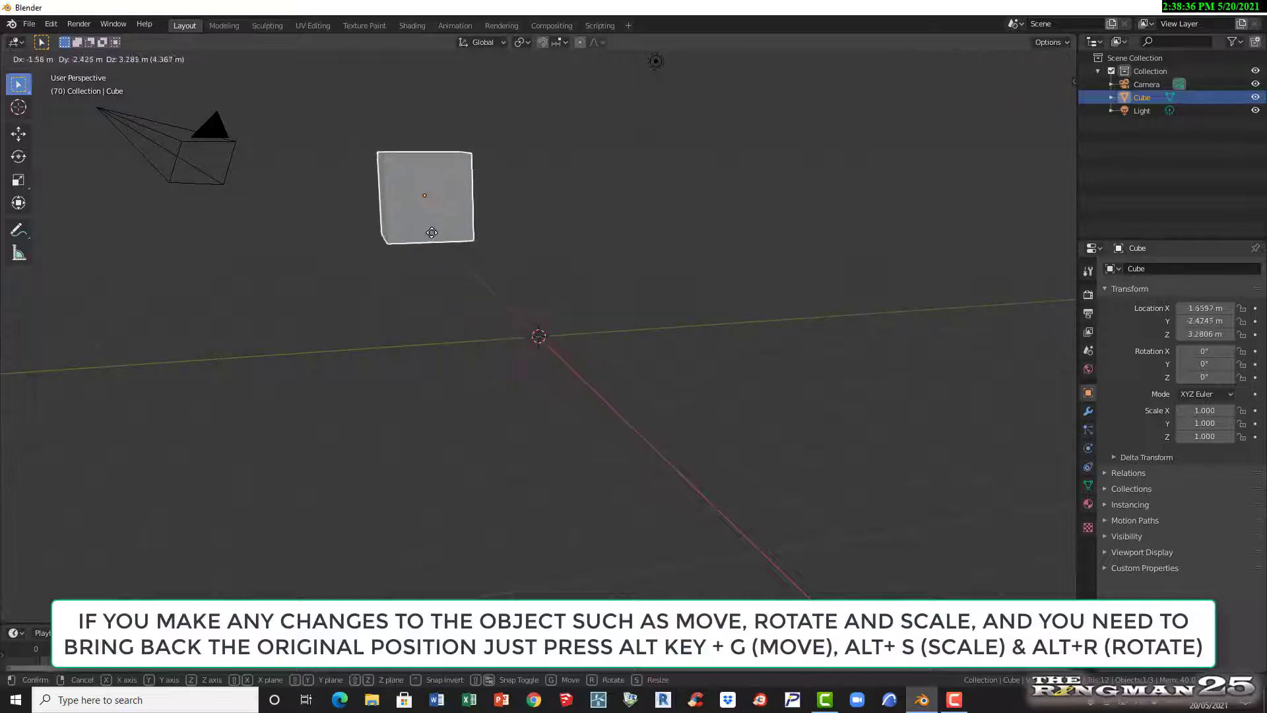
click(715, 208)
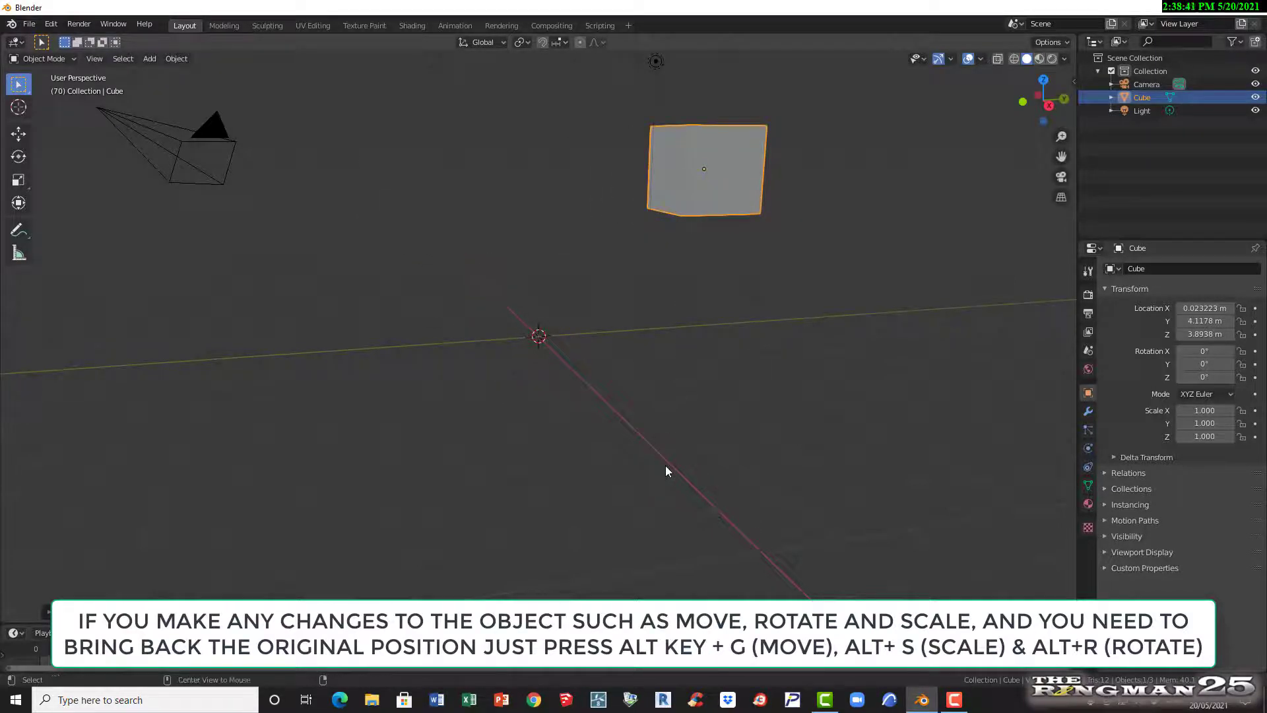
key(alt+g)
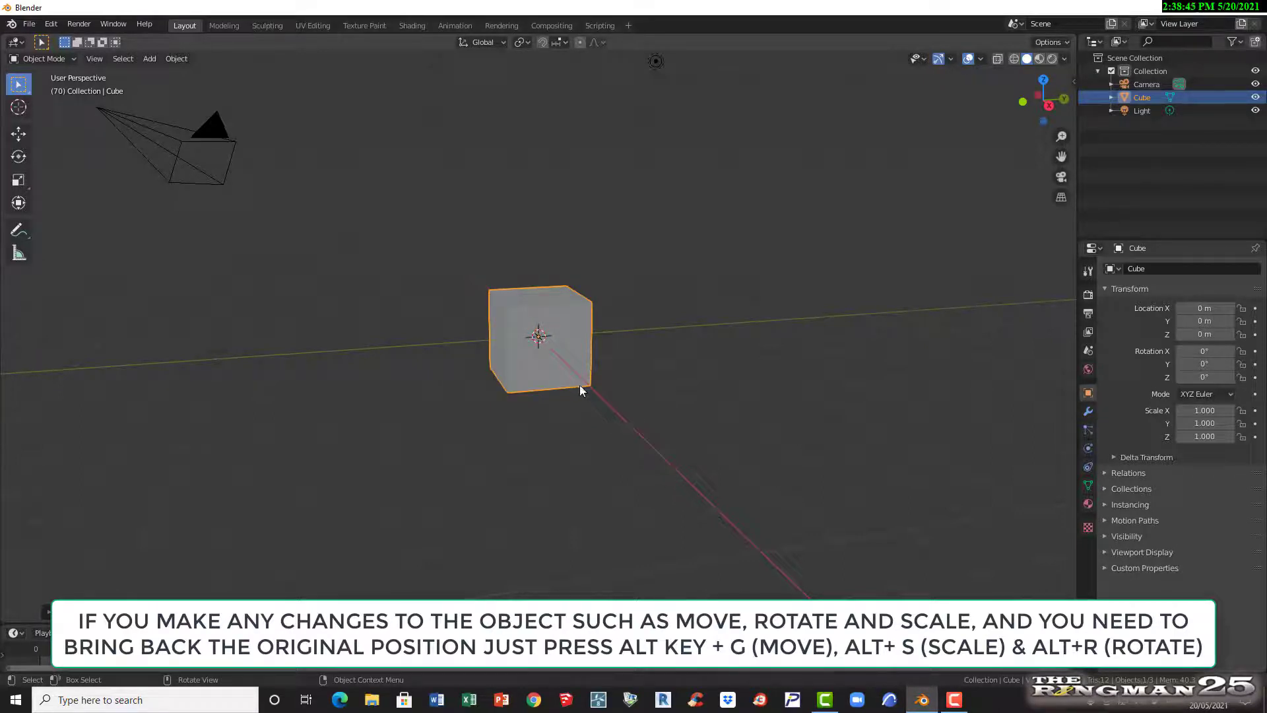
- Scale the cube up uniformly to about 3.61 and clear its scale back to the default
key(s)
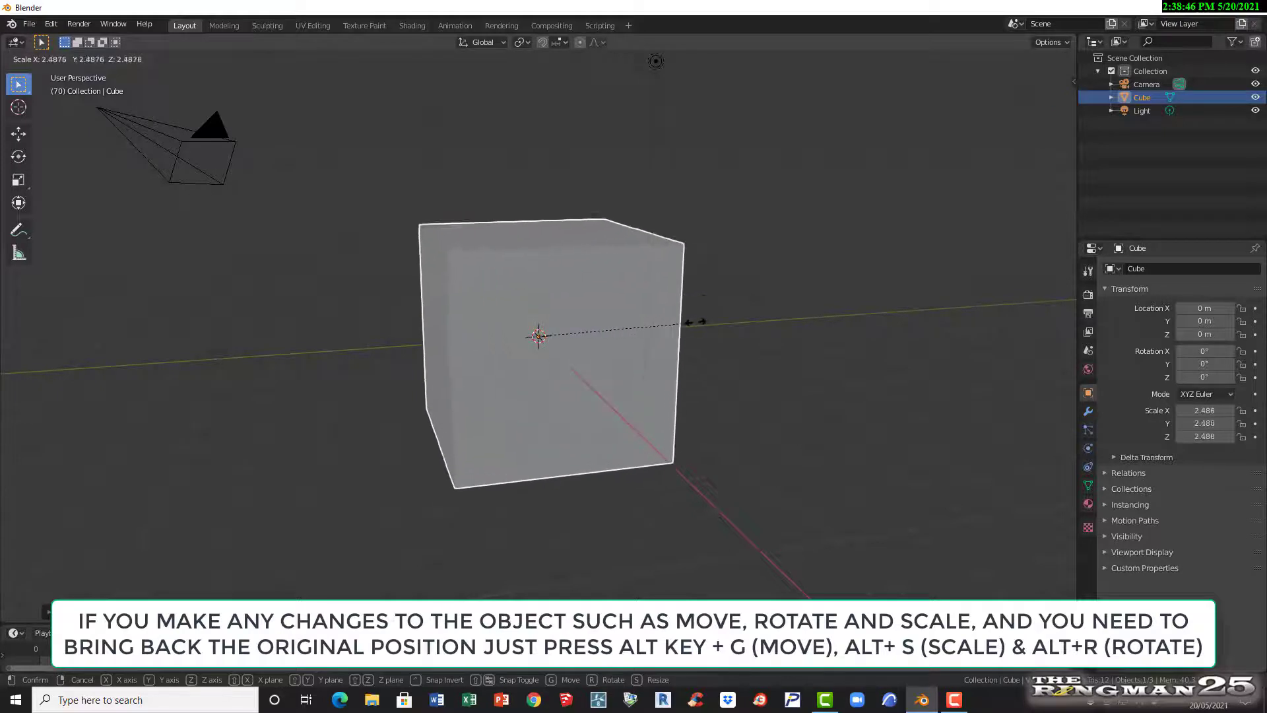
click(762, 315)
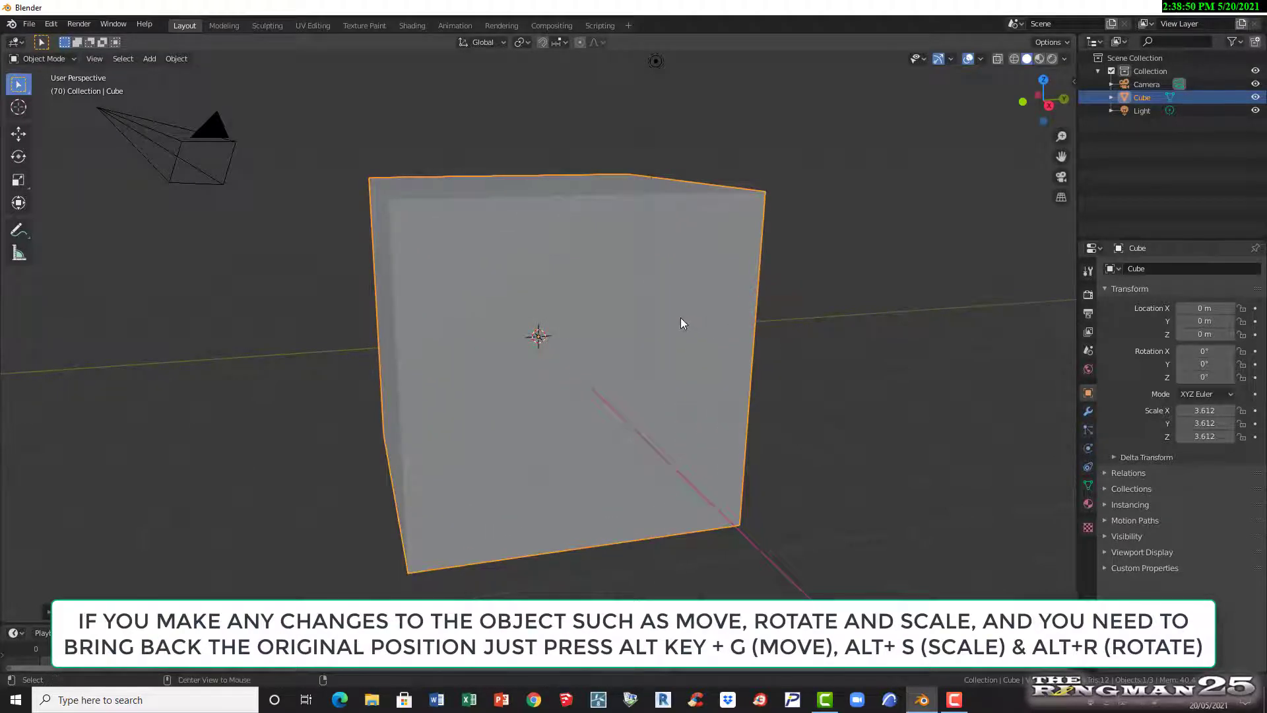
key(alt+s)
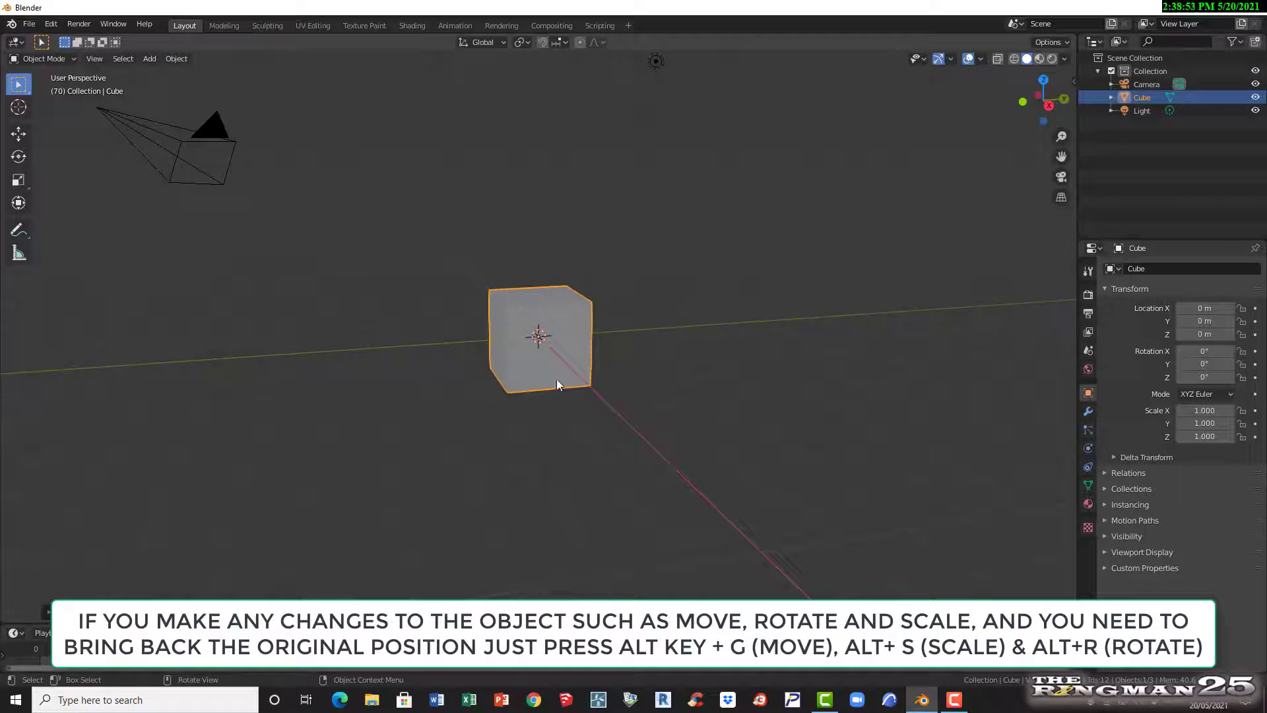
- Rotate the cube freely to about X -195°, Y -33.9°, Z -25.4° and clear its rotation back to zero
key(r)
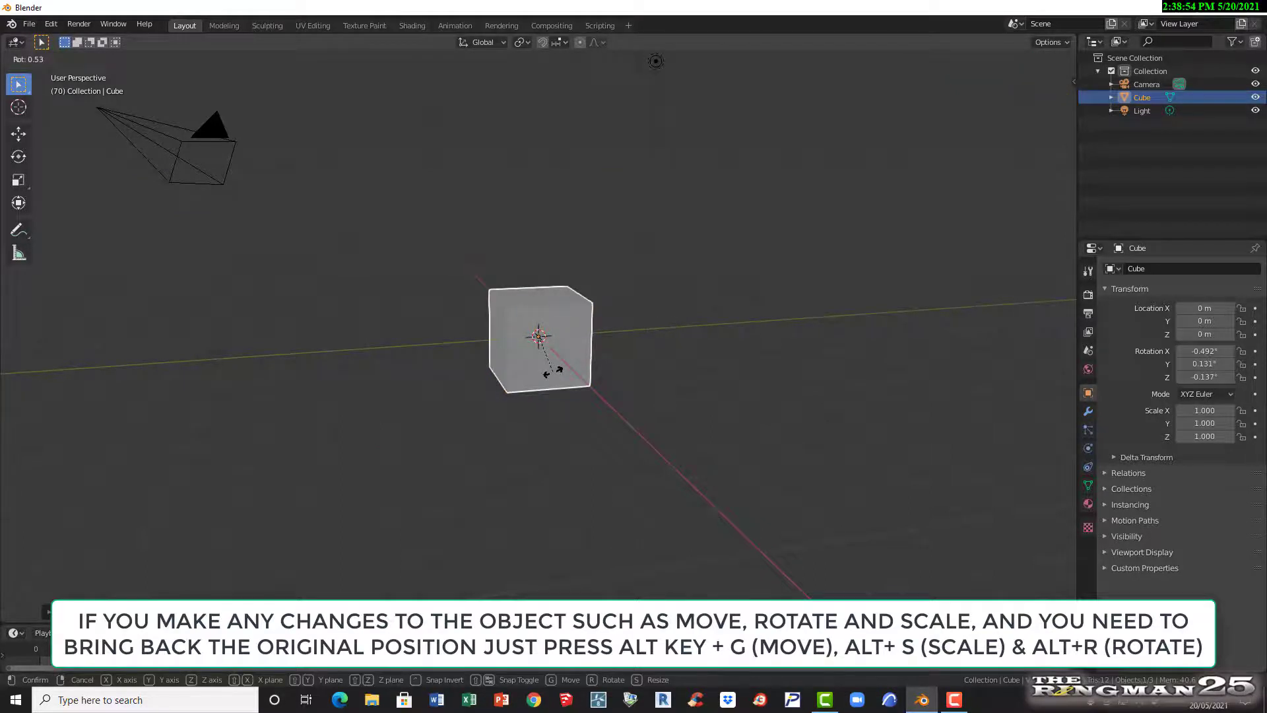
click(535, 227)
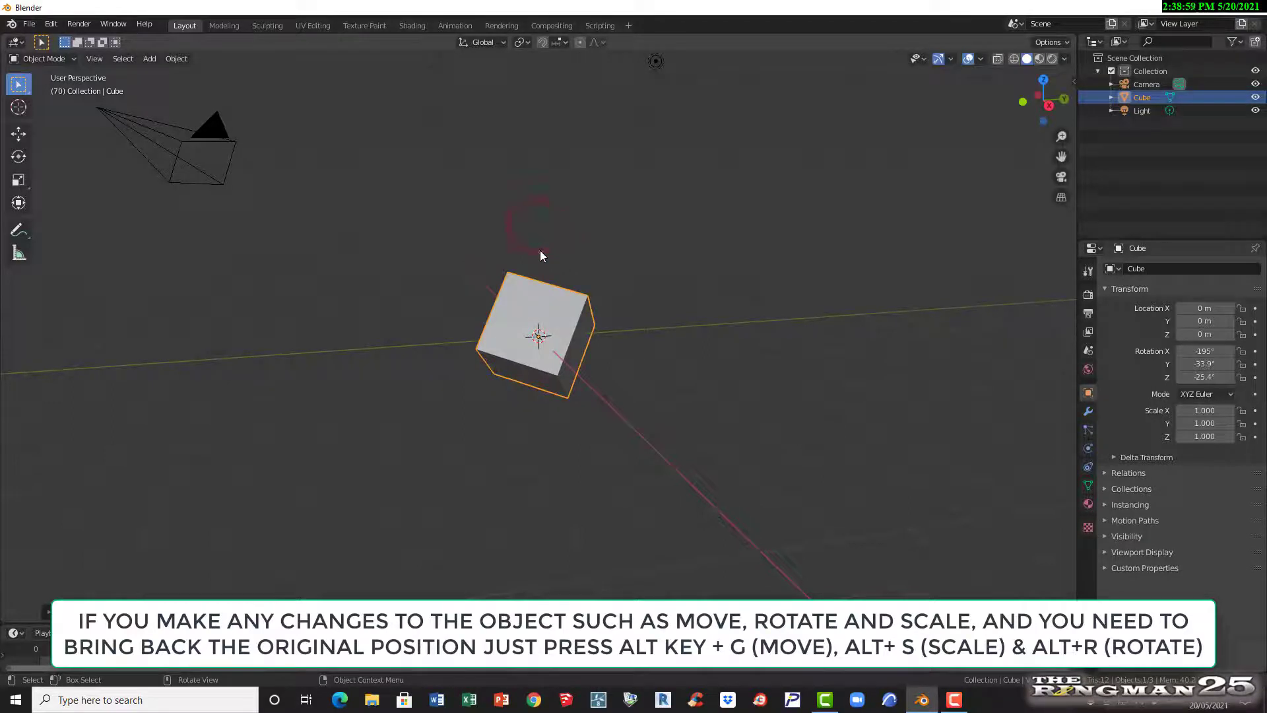
key(alt+r)
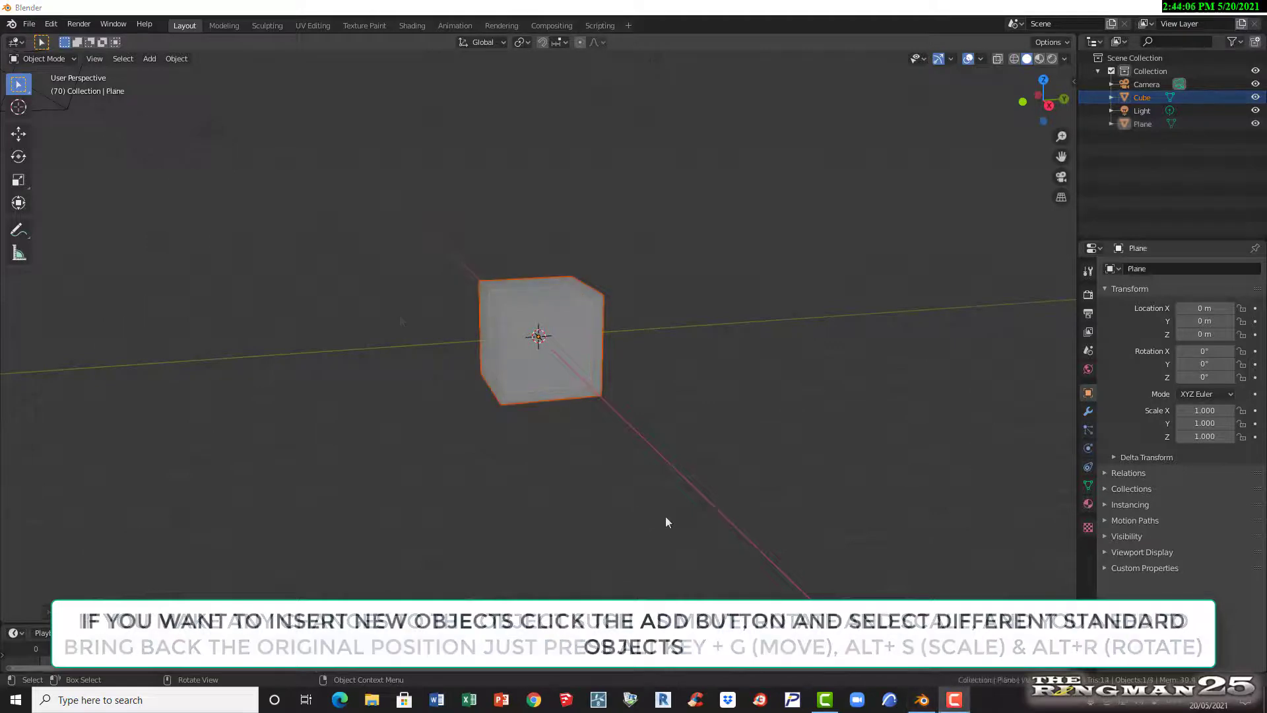
- Add a mesh plane at the 3D cursor
click(152, 59)
mouse_move(158, 74)
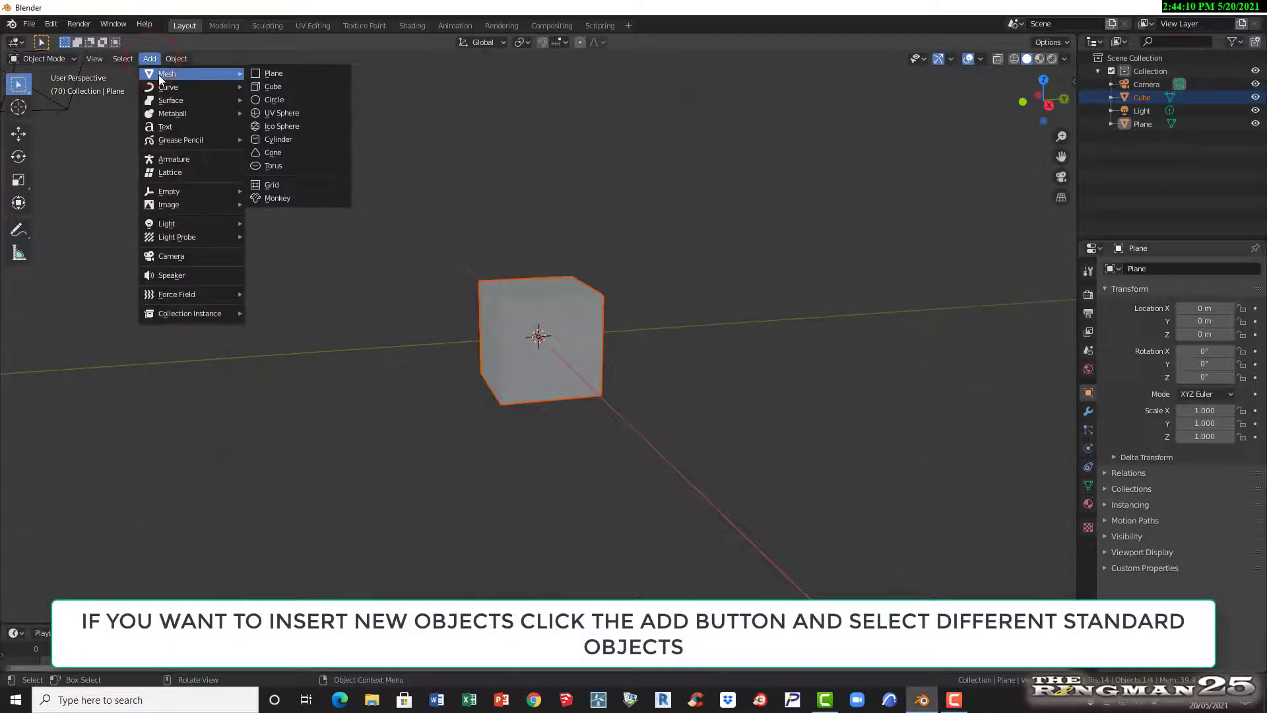
click(276, 75)
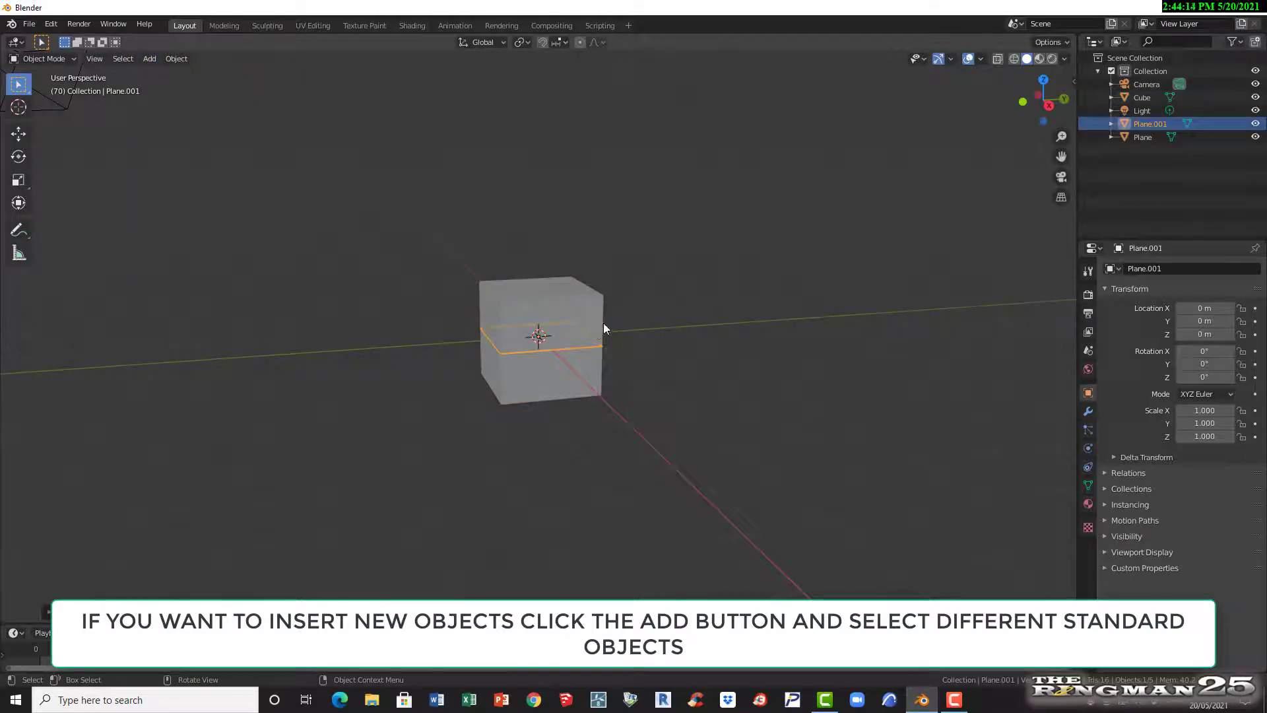
- Move the cube away from the planes to about X -2.30, Y -6.26, Z 2.25 m
click(651, 380)
click(548, 308)
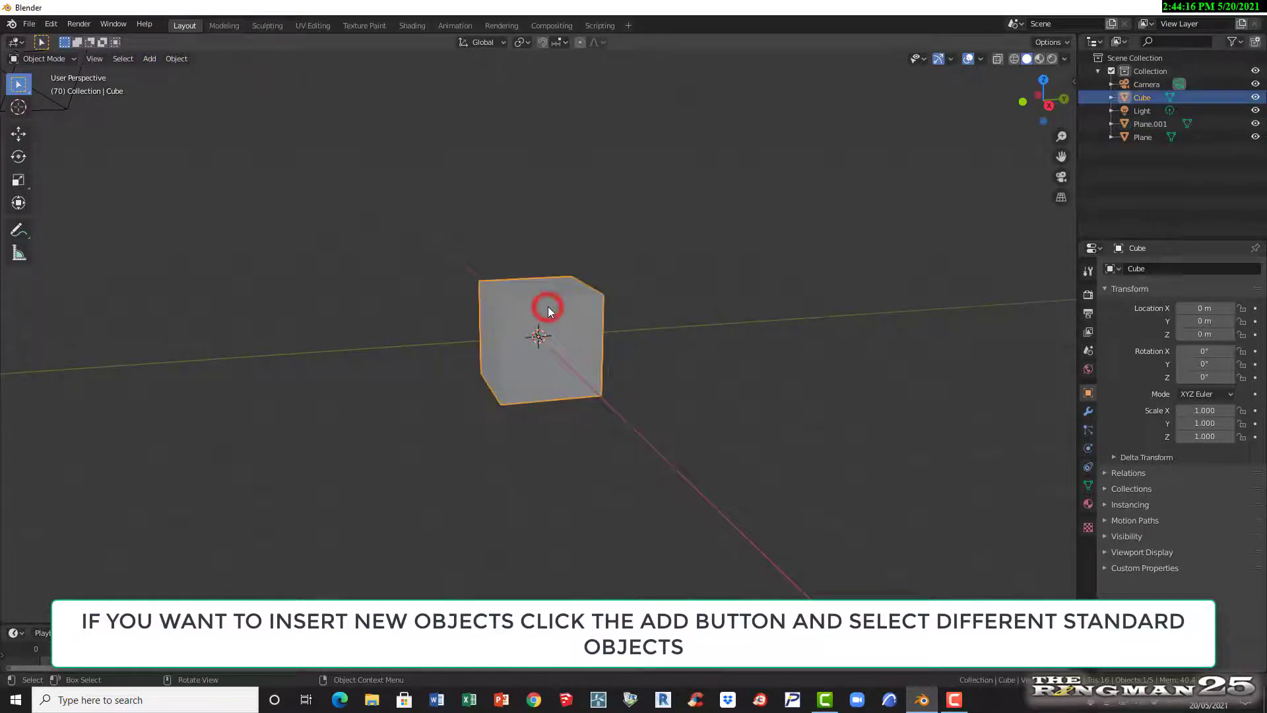
key(g)
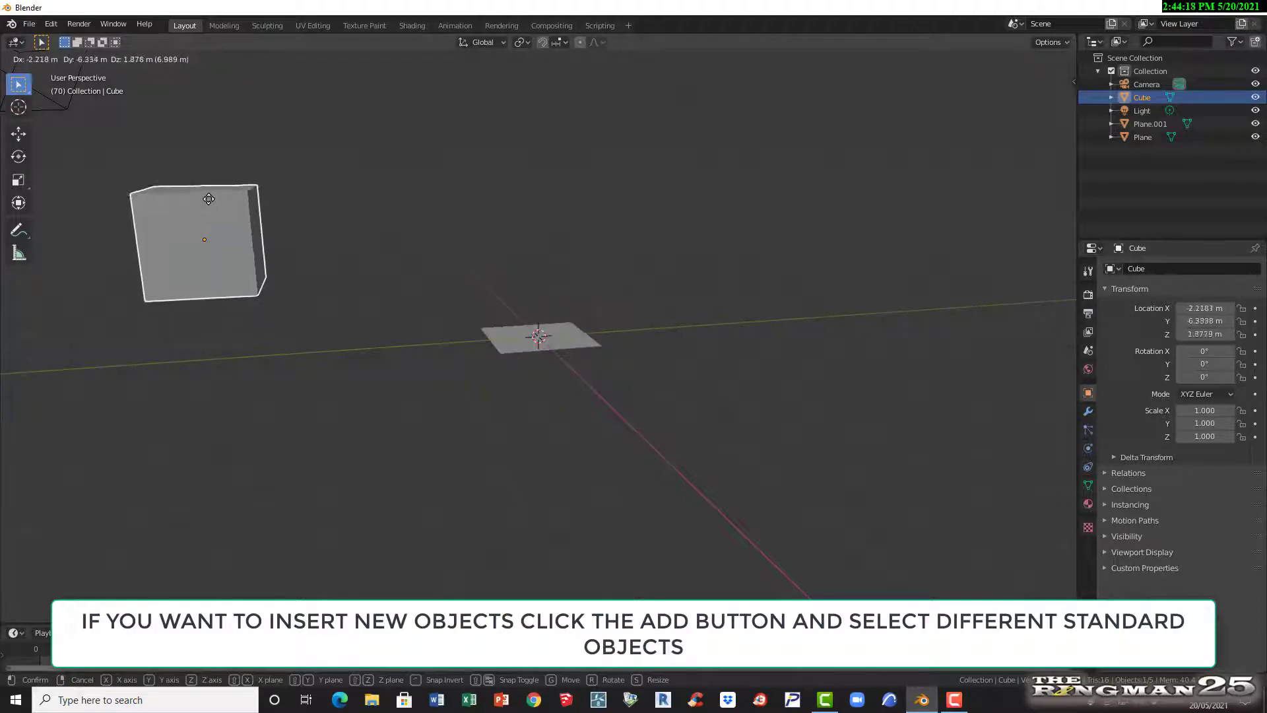
click(210, 185)
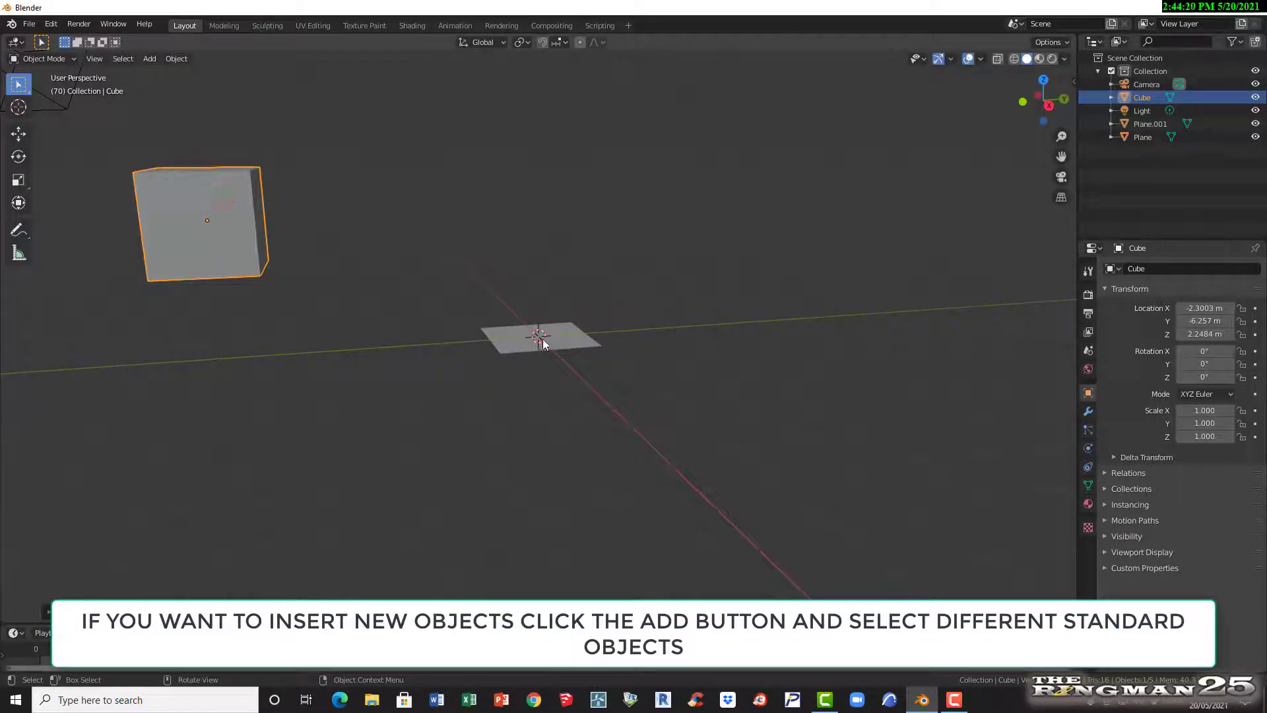
- Add a second mesh cube and place it beside the first at about X -1.66, Y -3.77, Z 2.33 m
click(149, 60)
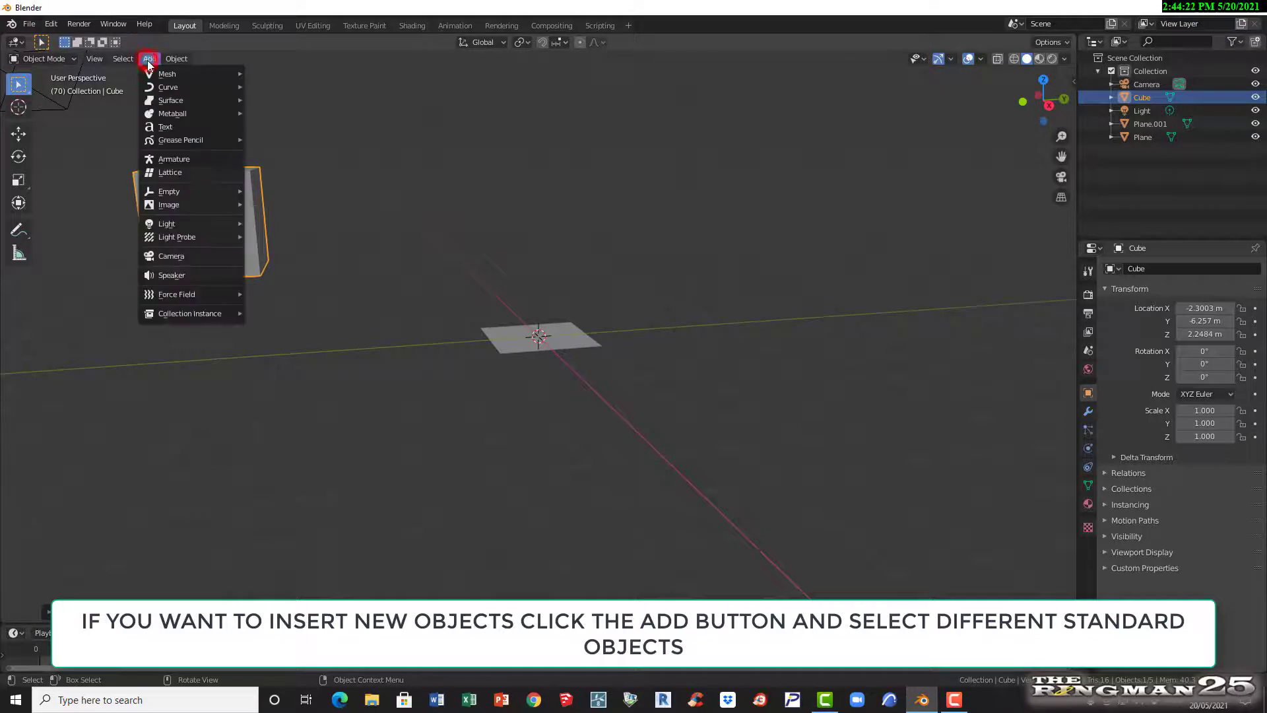
mouse_move(181, 77)
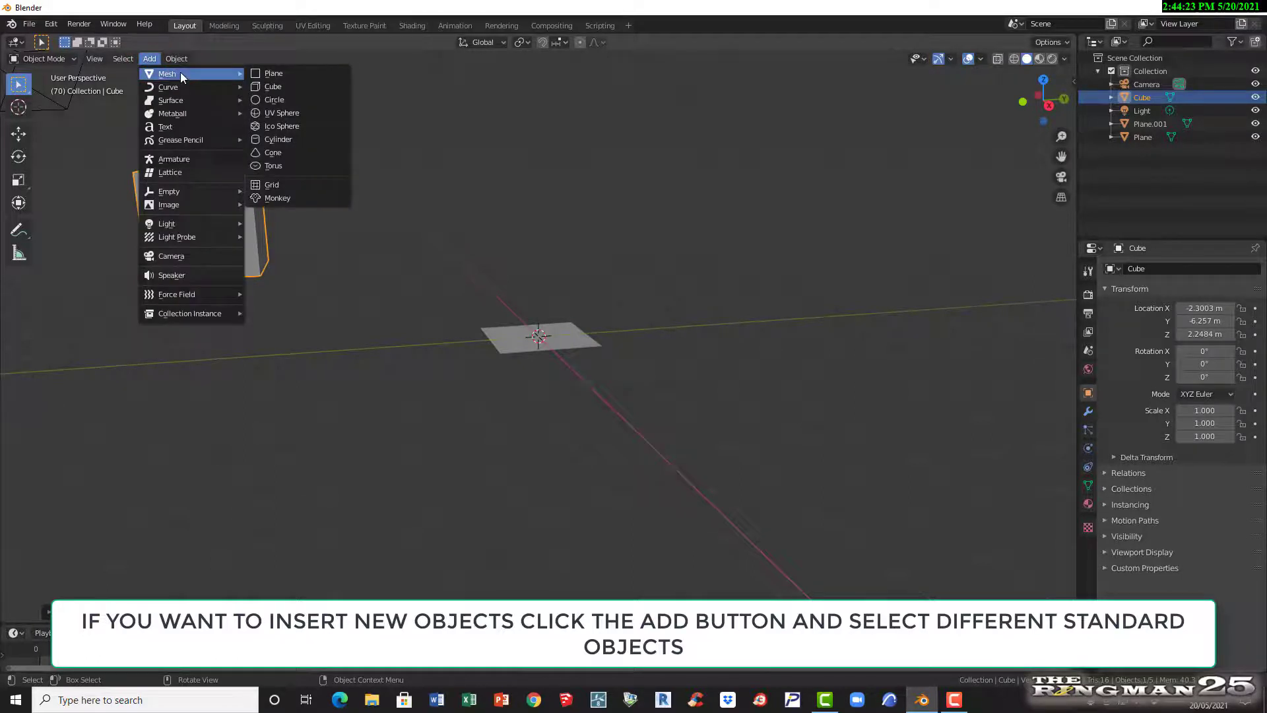
click(277, 87)
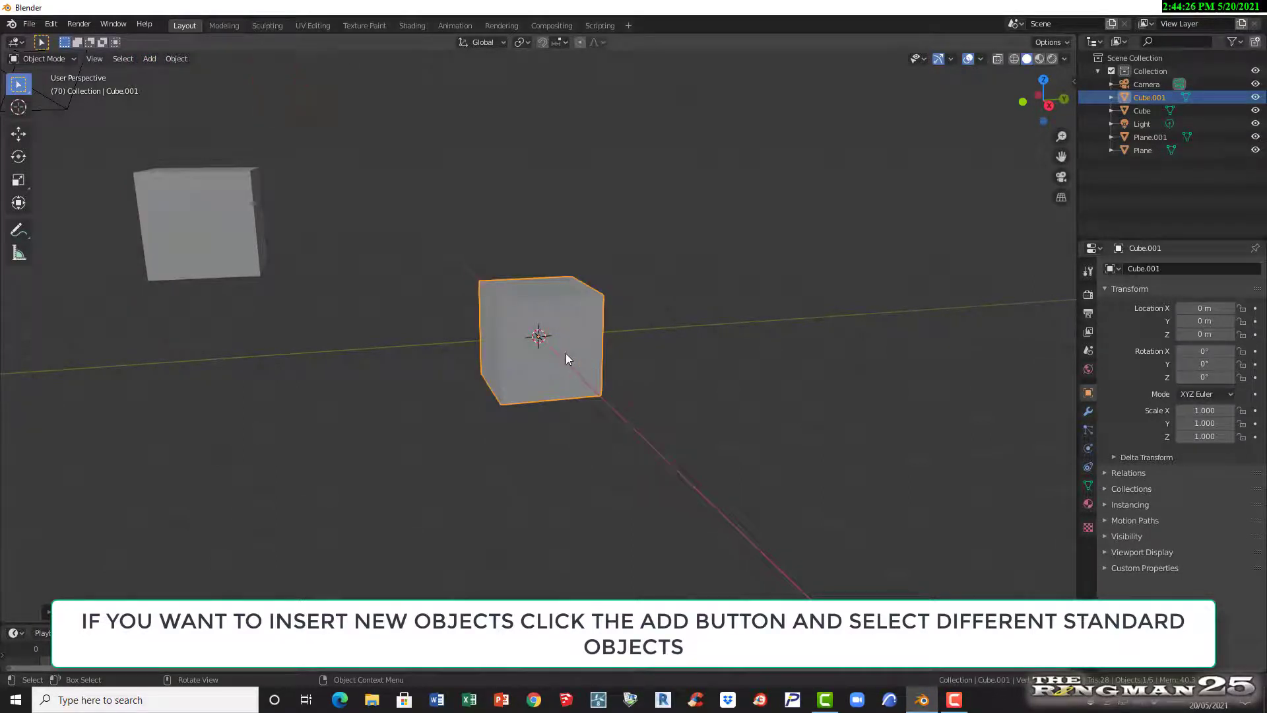
key(g)
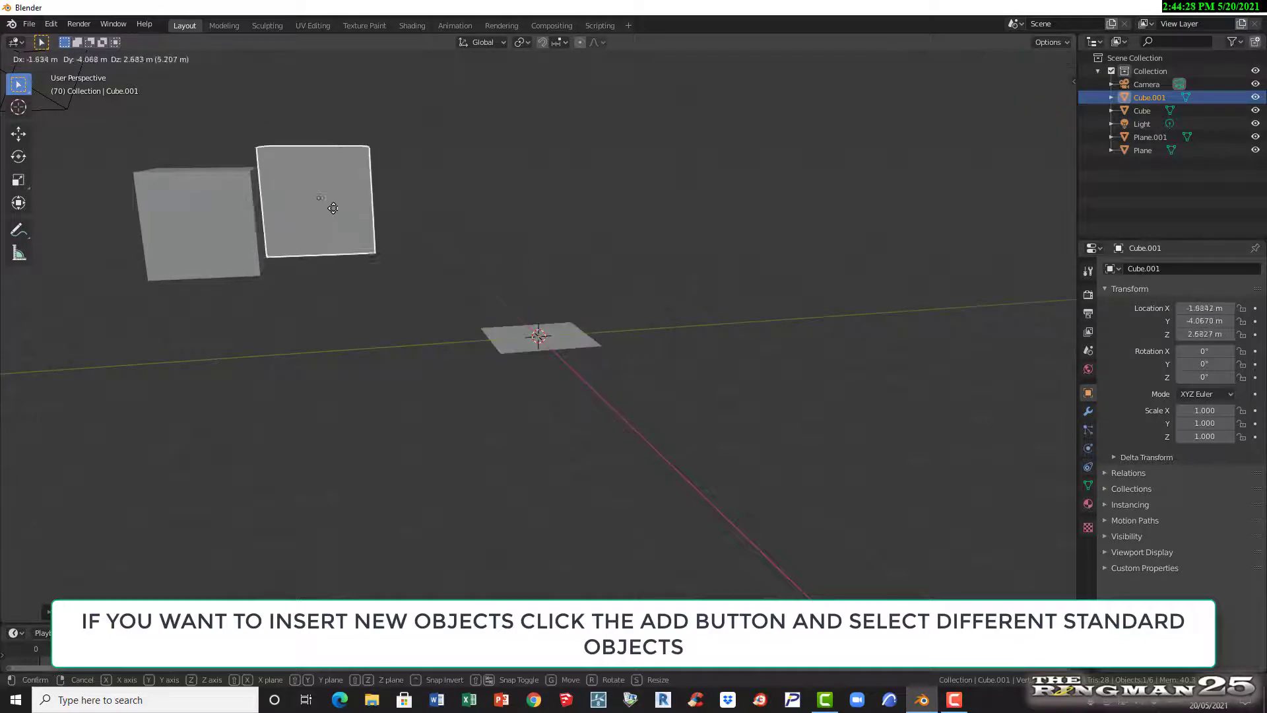
click(357, 230)
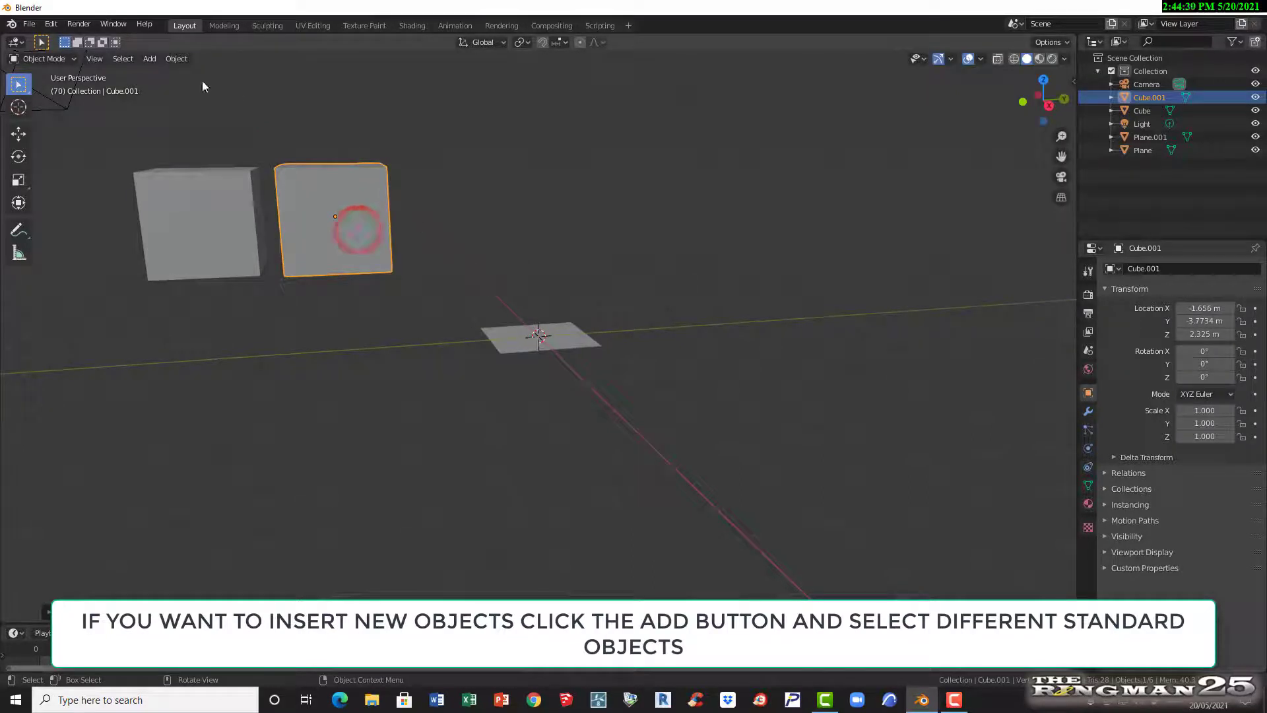
- Add a mesh circle at the 3D cursor
click(151, 58)
mouse_move(179, 75)
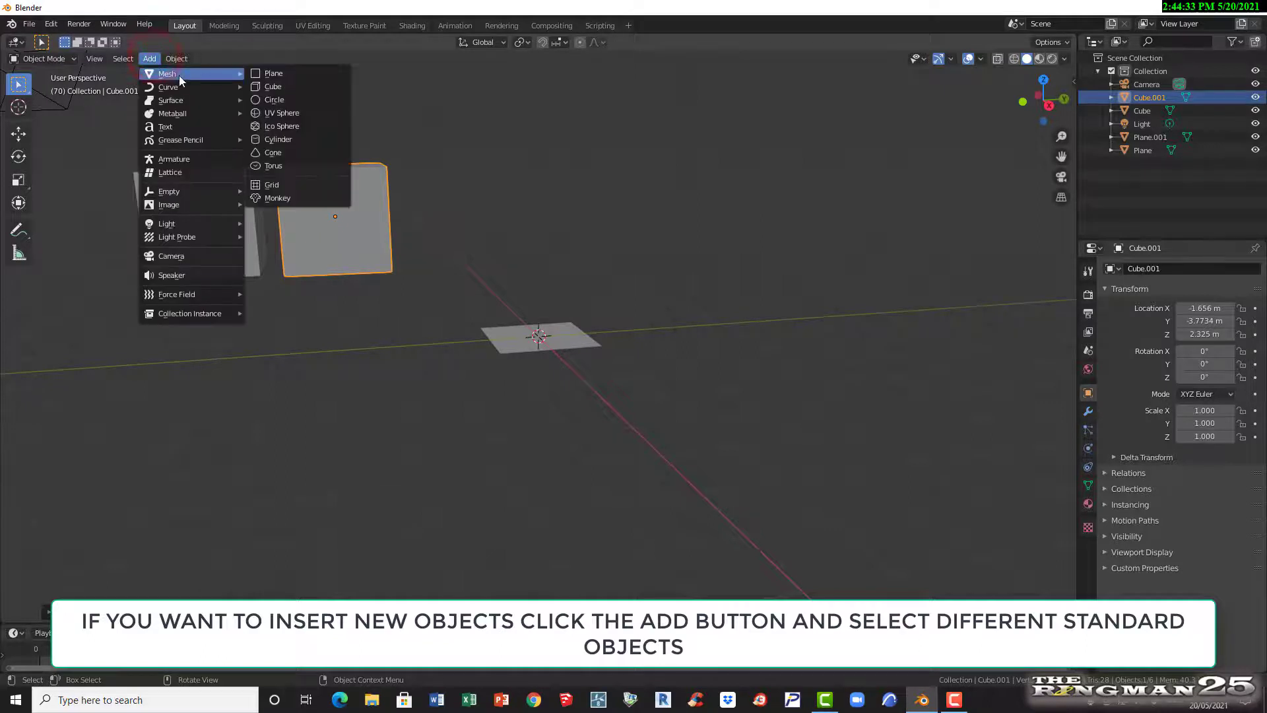
click(273, 99)
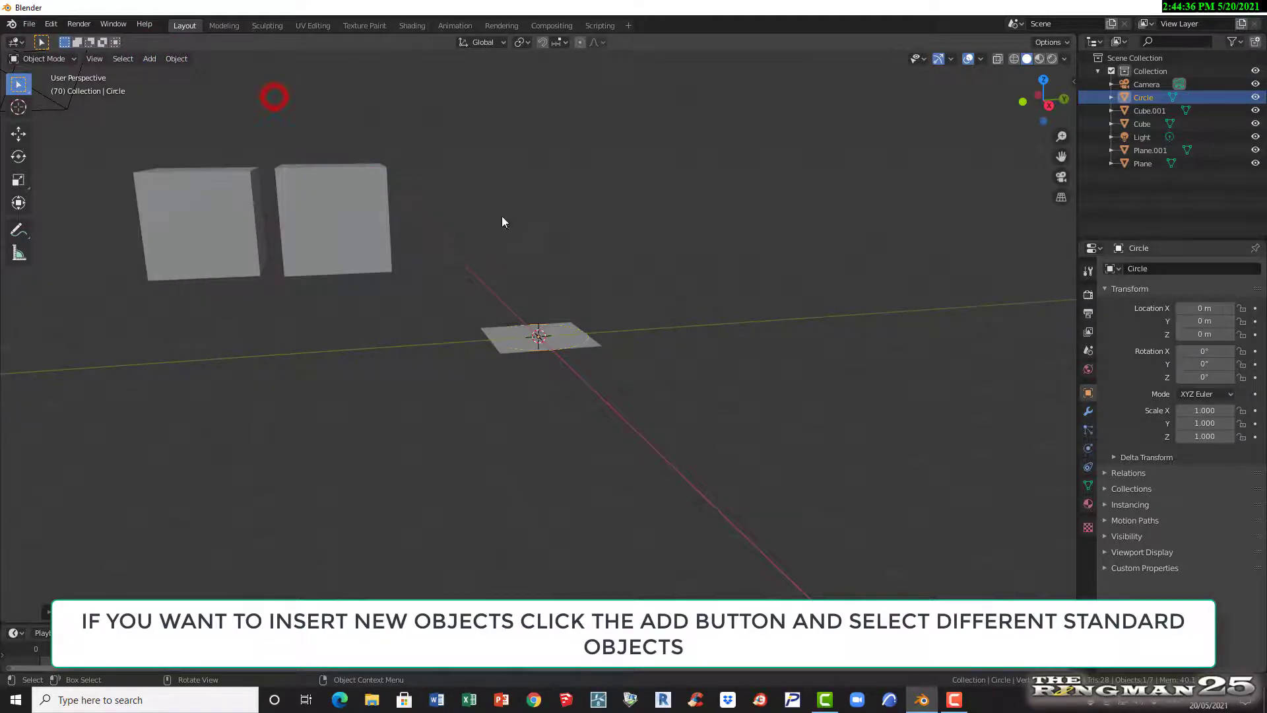
- Move the original plane off the 3D cursor to about X -0.84, Y -1.05, Z 2.03 m
click(562, 342)
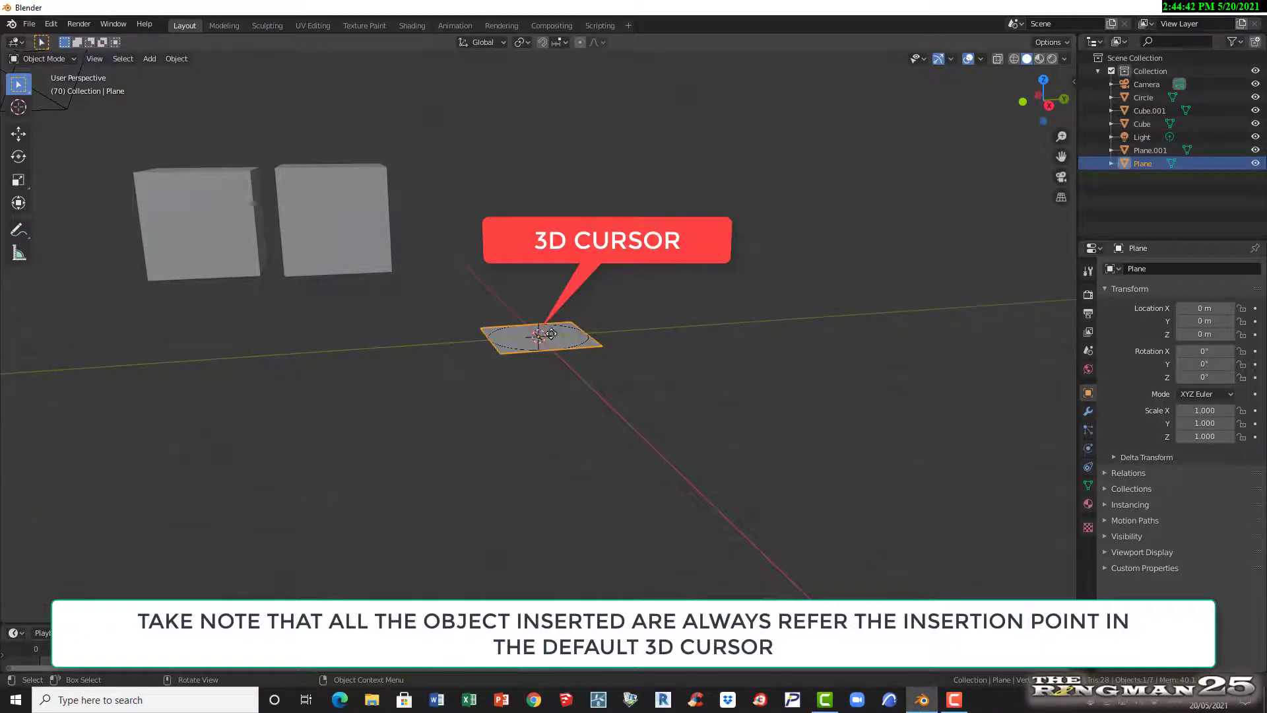
key(g)
click(558, 336)
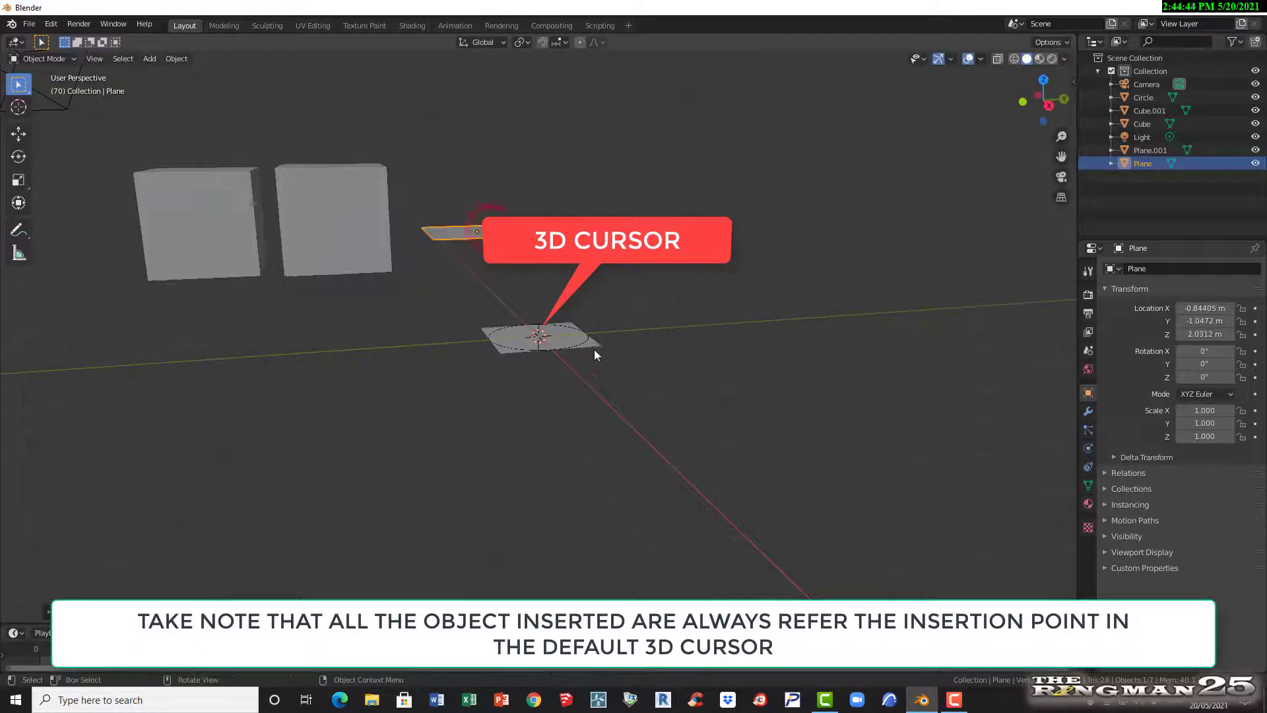
- Move the remaining plane off the 3D cursor to about X -0.09, Y 1.73, Z 2.02 m
click(579, 343)
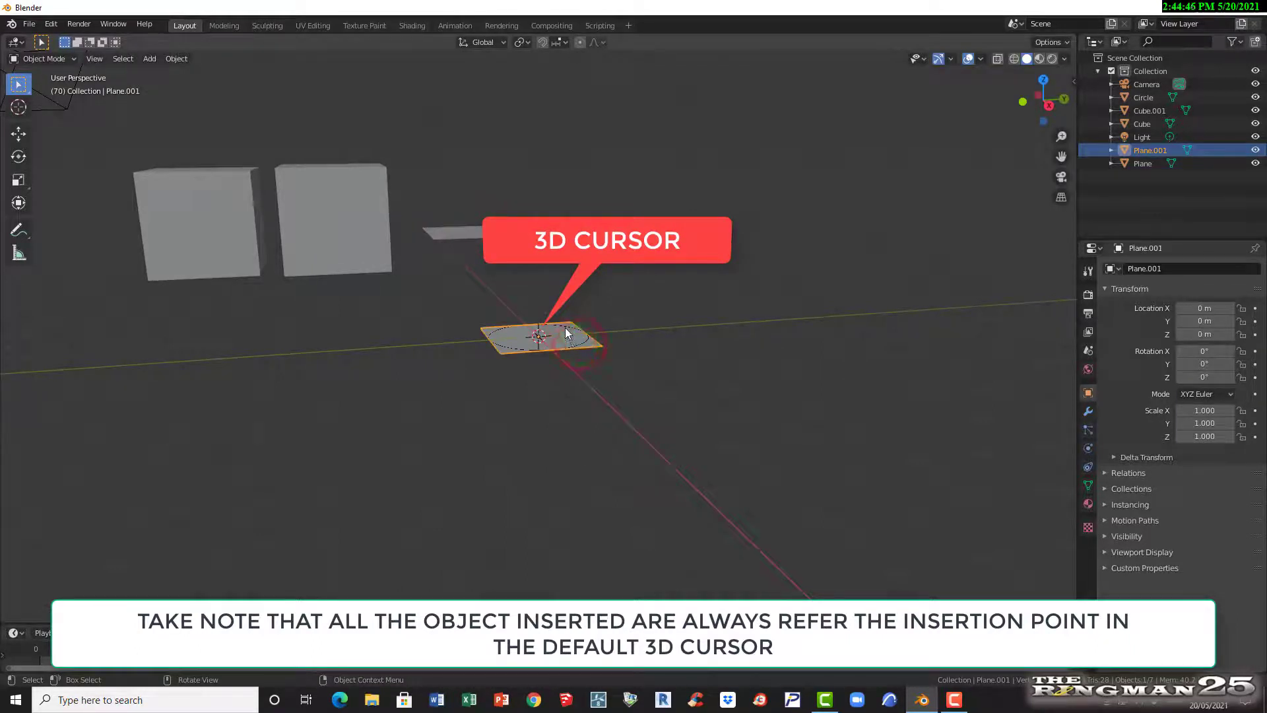
key(g)
click(645, 233)
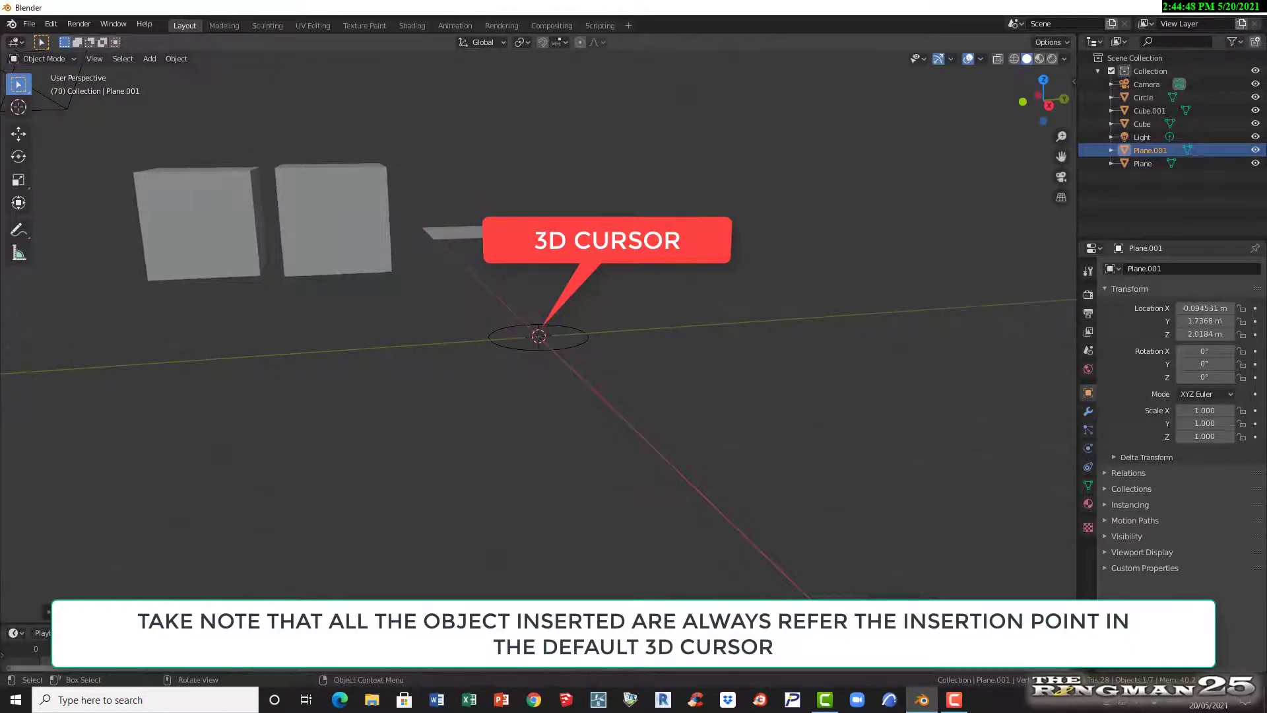
- Move the circle to the end of the row of objects, at about X 0.69, Y 4.48, Z 1.84 m
click(577, 345)
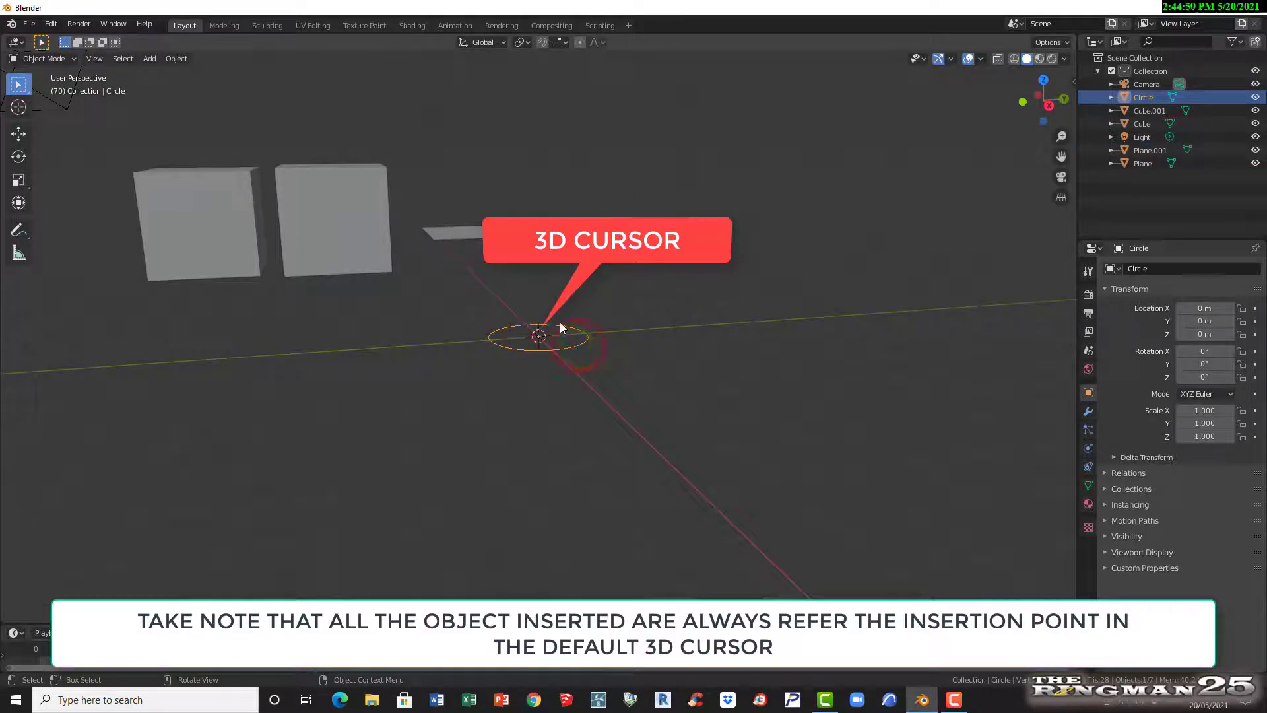
key(g)
click(769, 225)
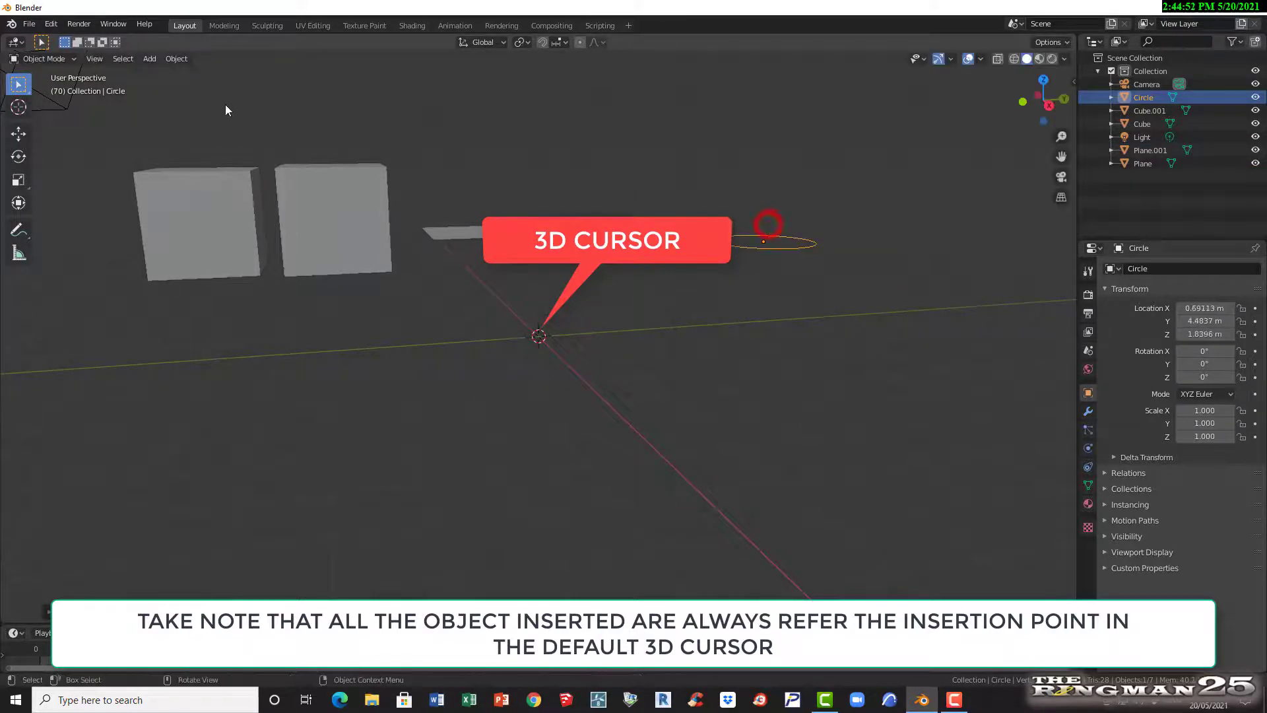
- Add a UV sphere and move it beyond the circle, to about X 1.22, Y 7.18, Z 2.54 m
click(151, 58)
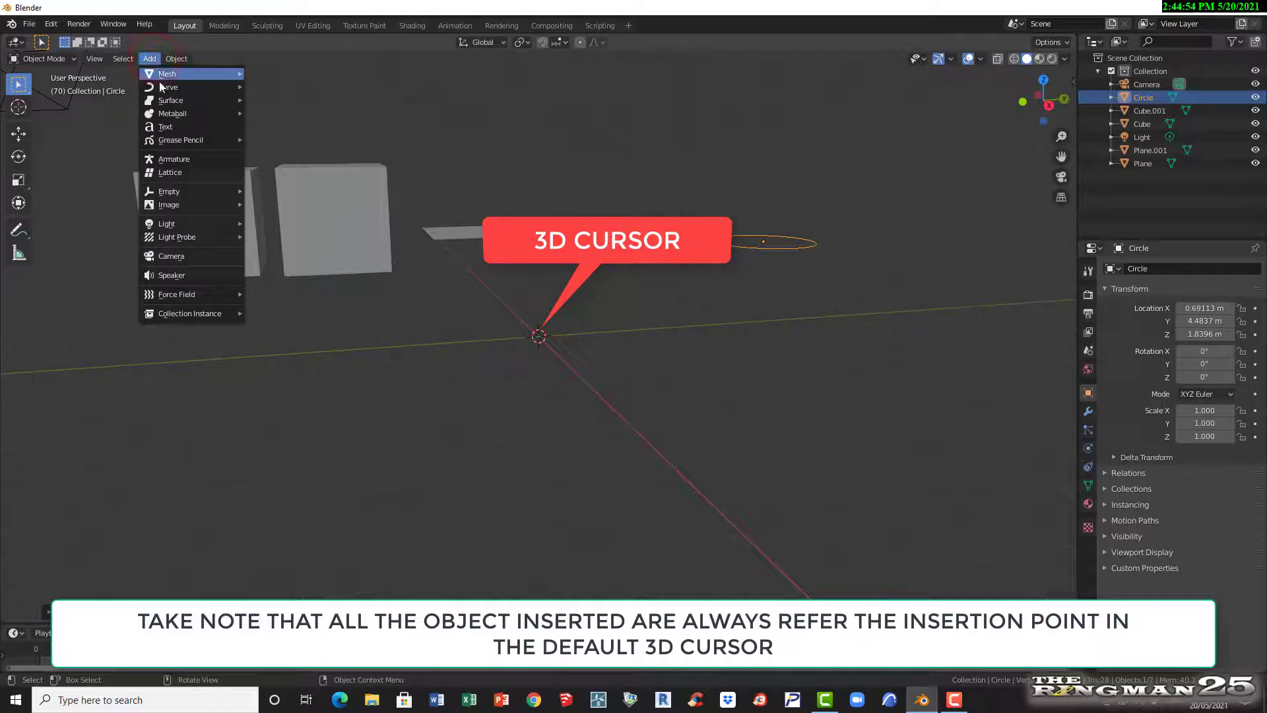
mouse_move(161, 73)
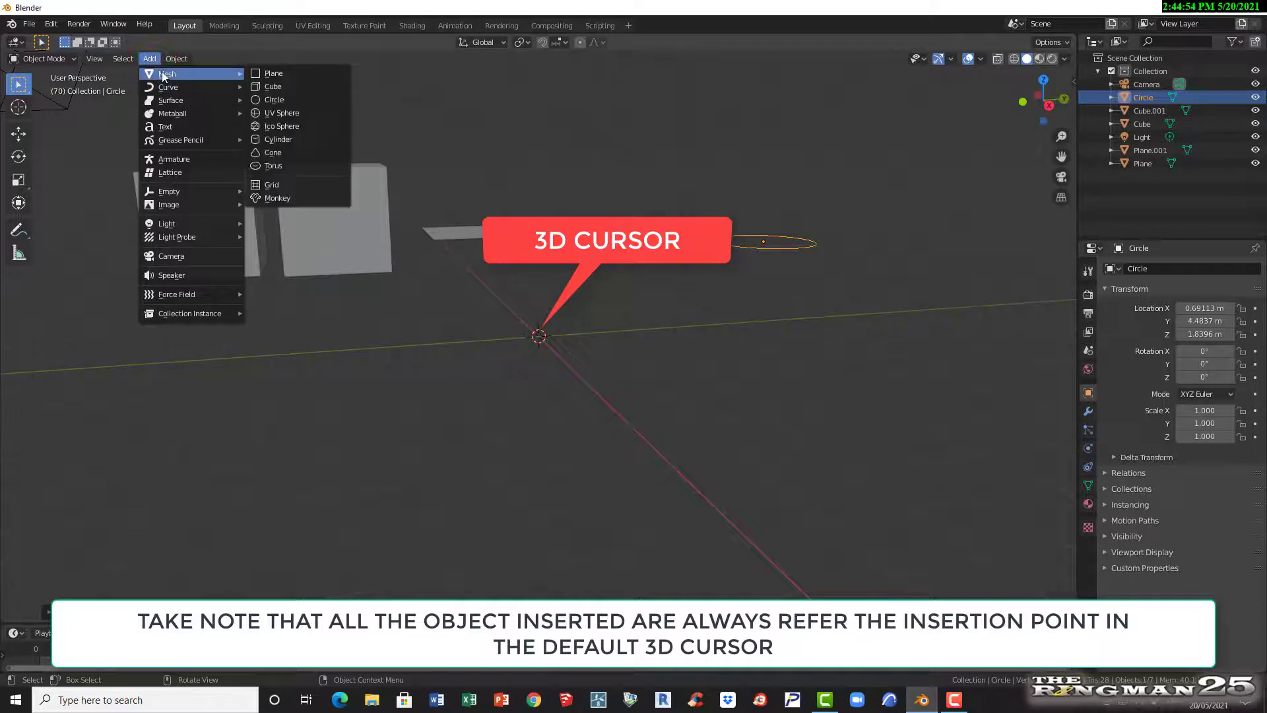
click(276, 112)
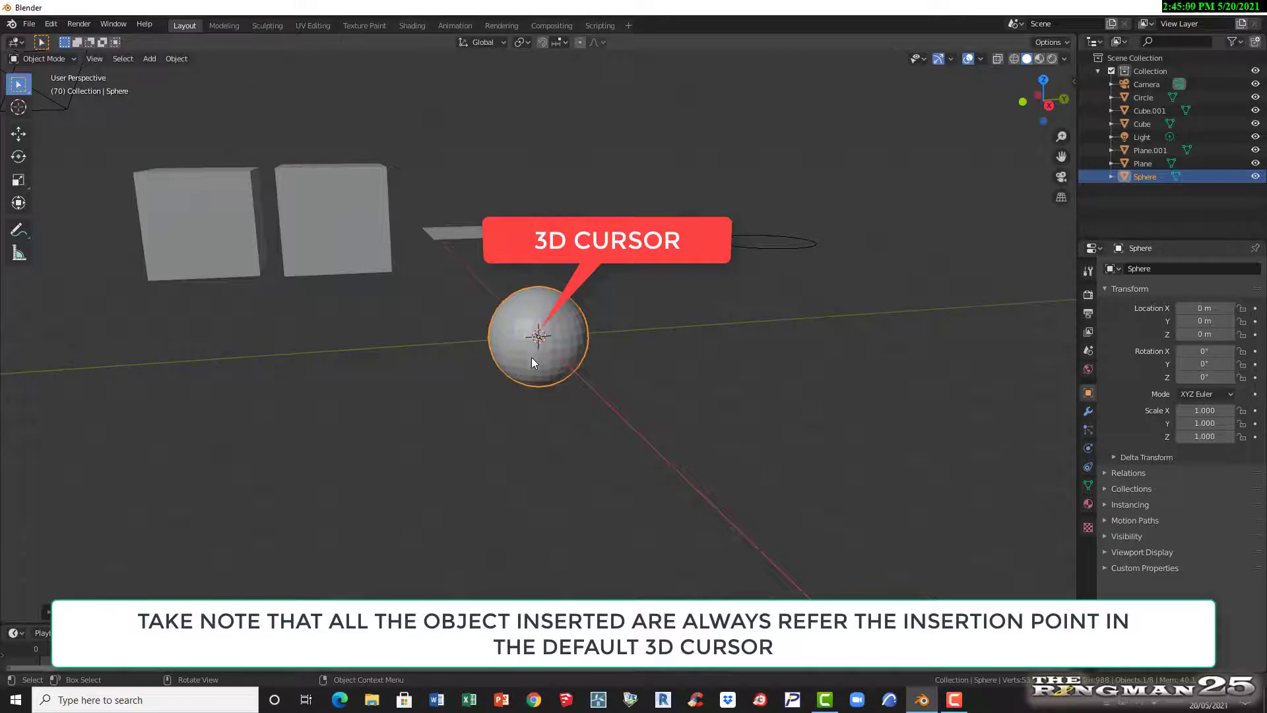
key(g)
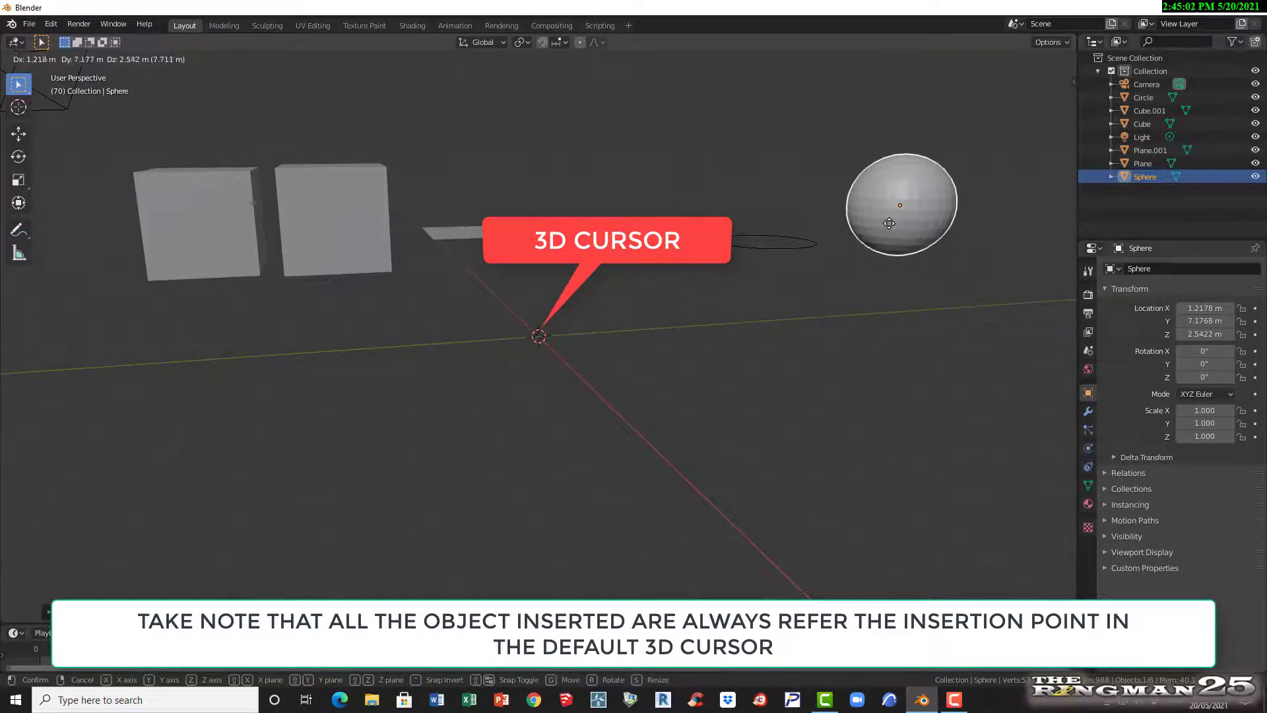
click(889, 223)
- Add an ico sphere and move it below the UV sphere, to about X 2.21, Y 7.21, Z -0.98 m
click(151, 61)
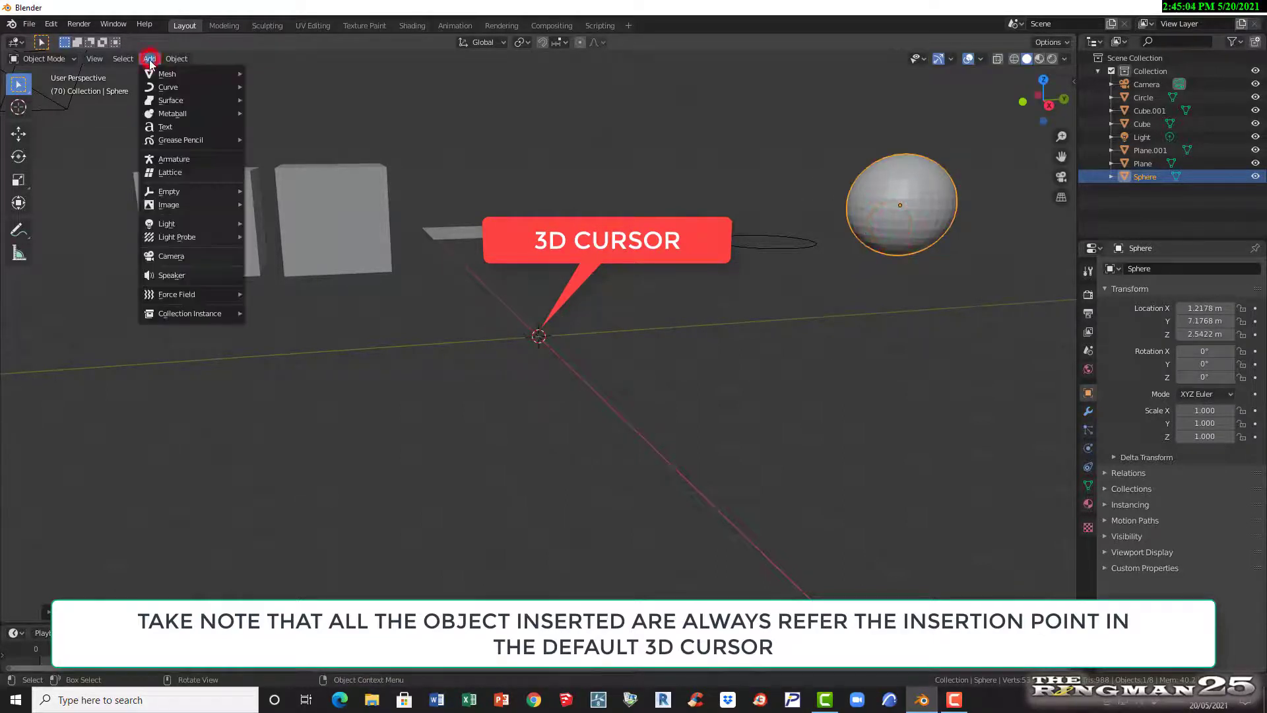
mouse_move(162, 76)
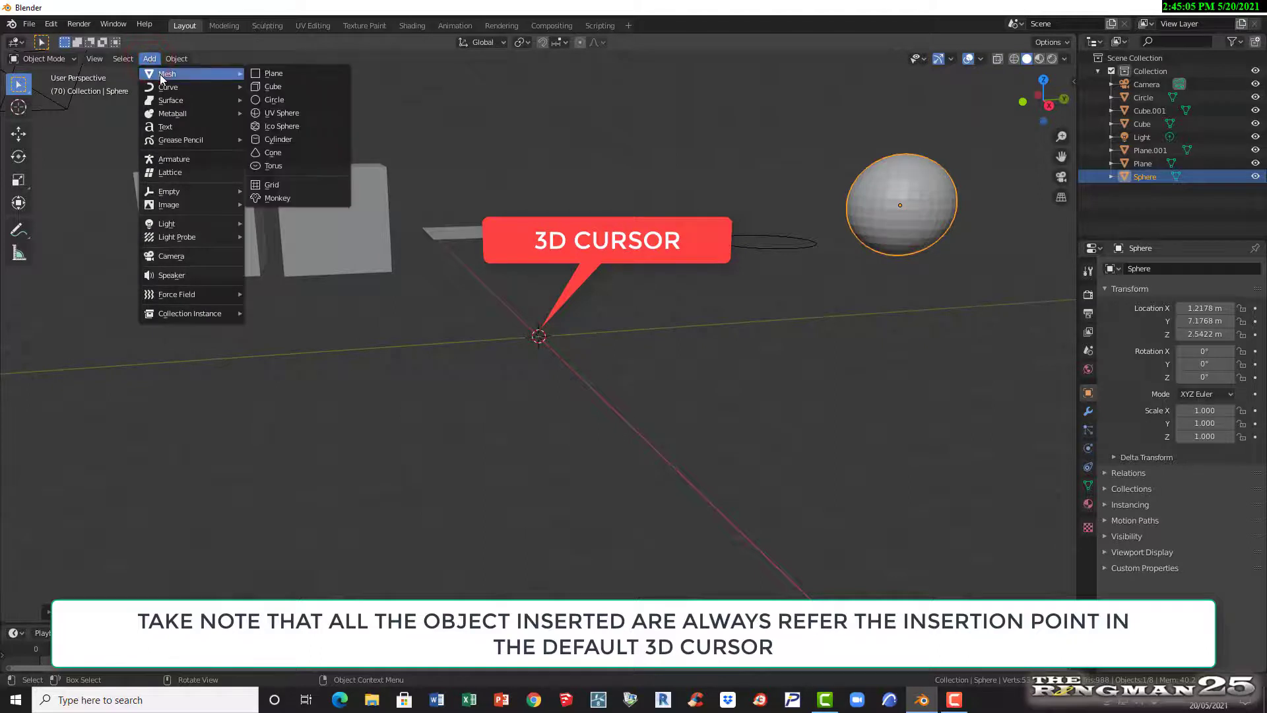
click(278, 128)
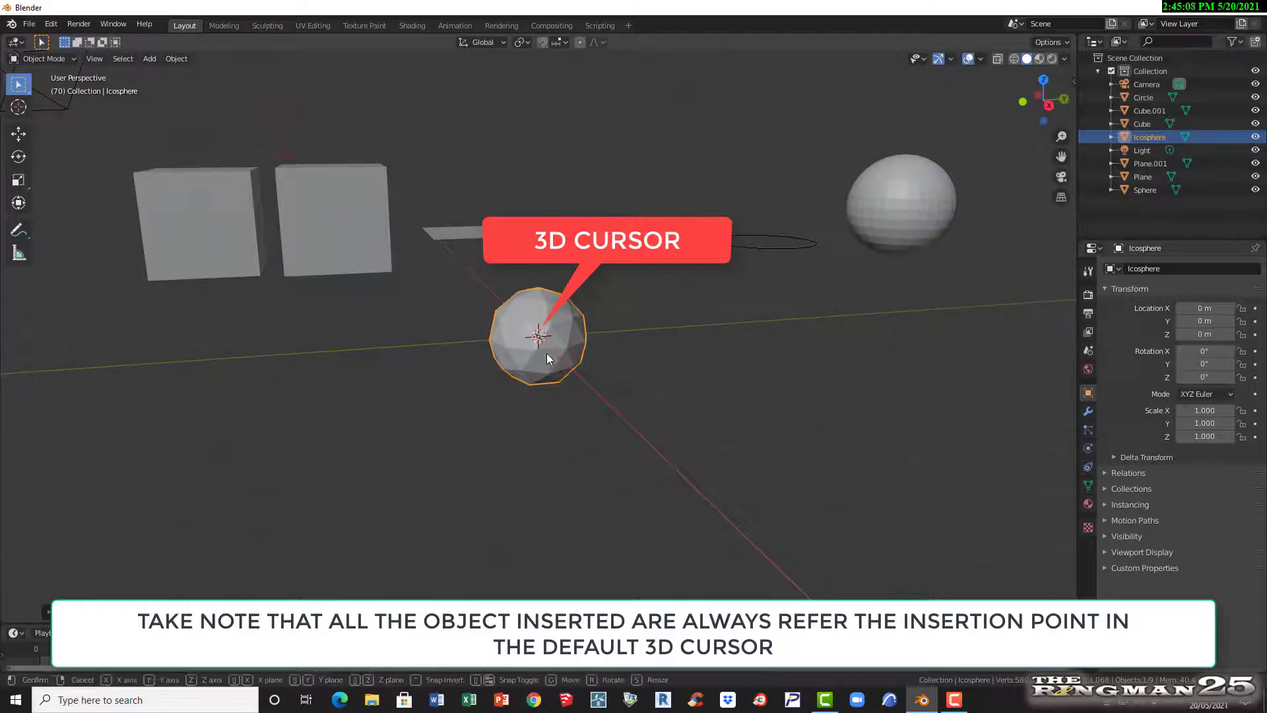
key(g)
click(922, 403)
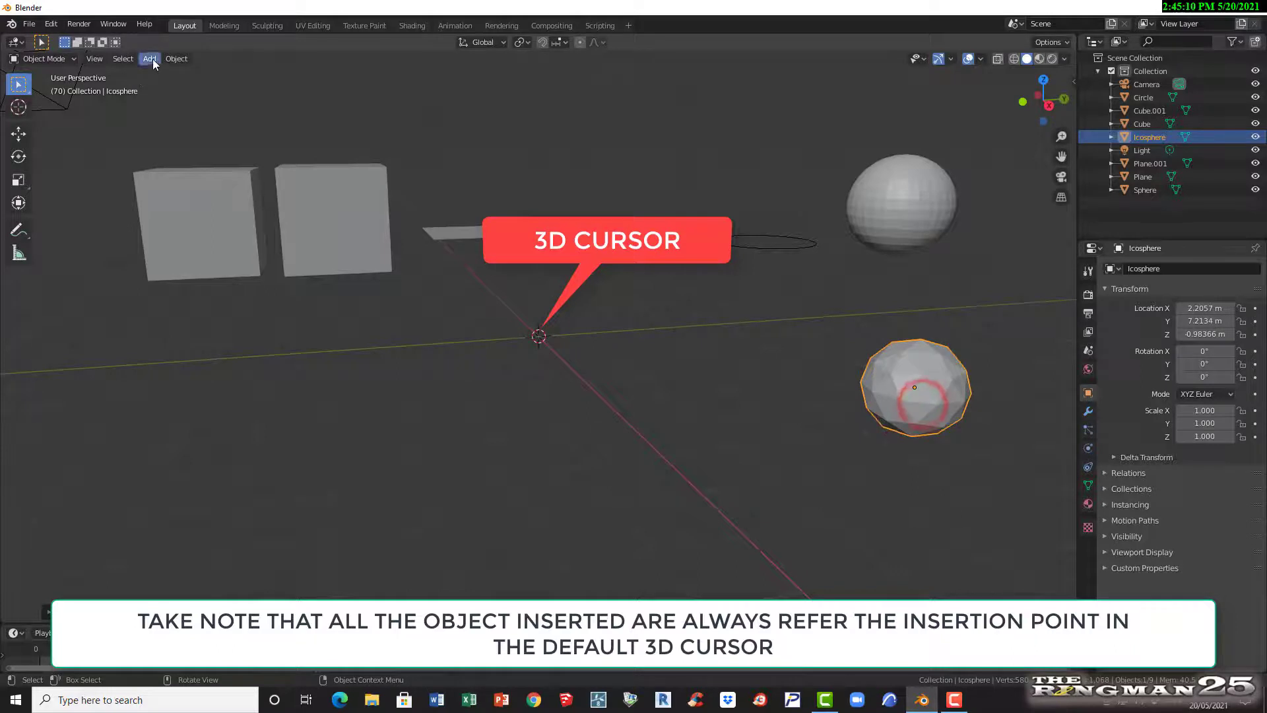
- Add a cylinder and move it below the two cubes, to about X -0.93, Y -4.61, Z -1.10 m
click(150, 59)
mouse_move(158, 78)
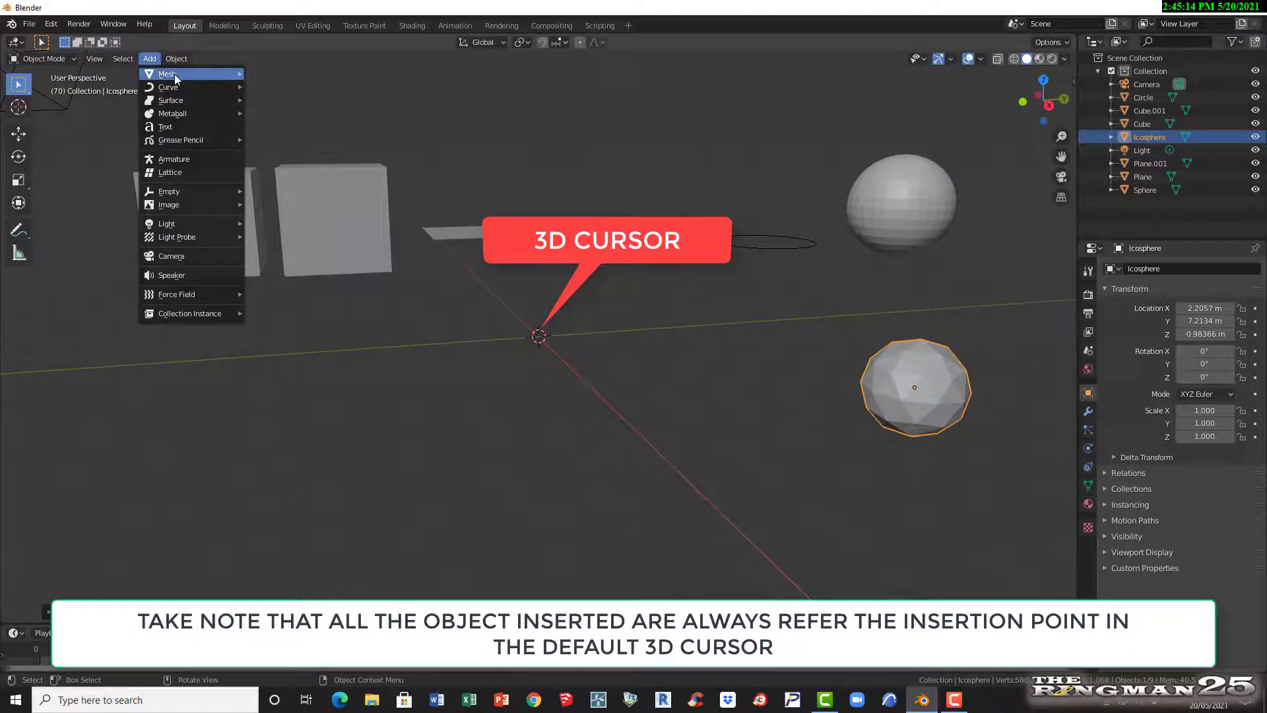
click(278, 139)
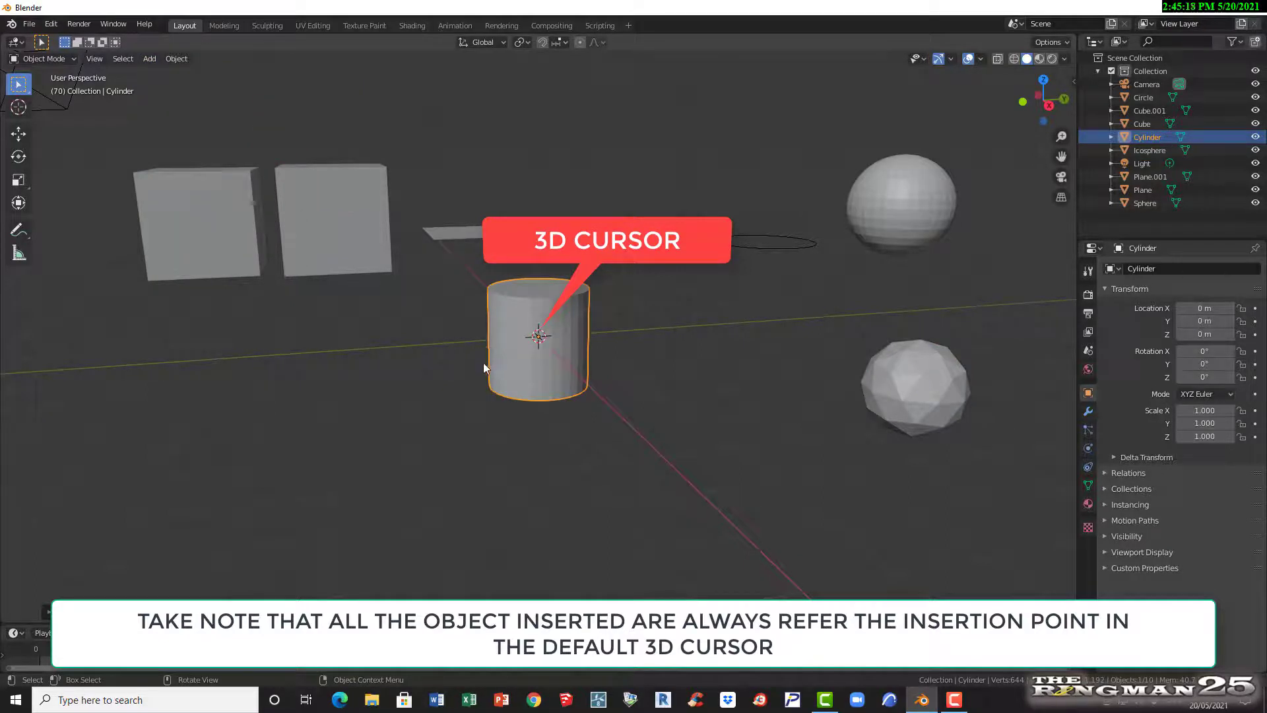
key(g)
click(254, 426)
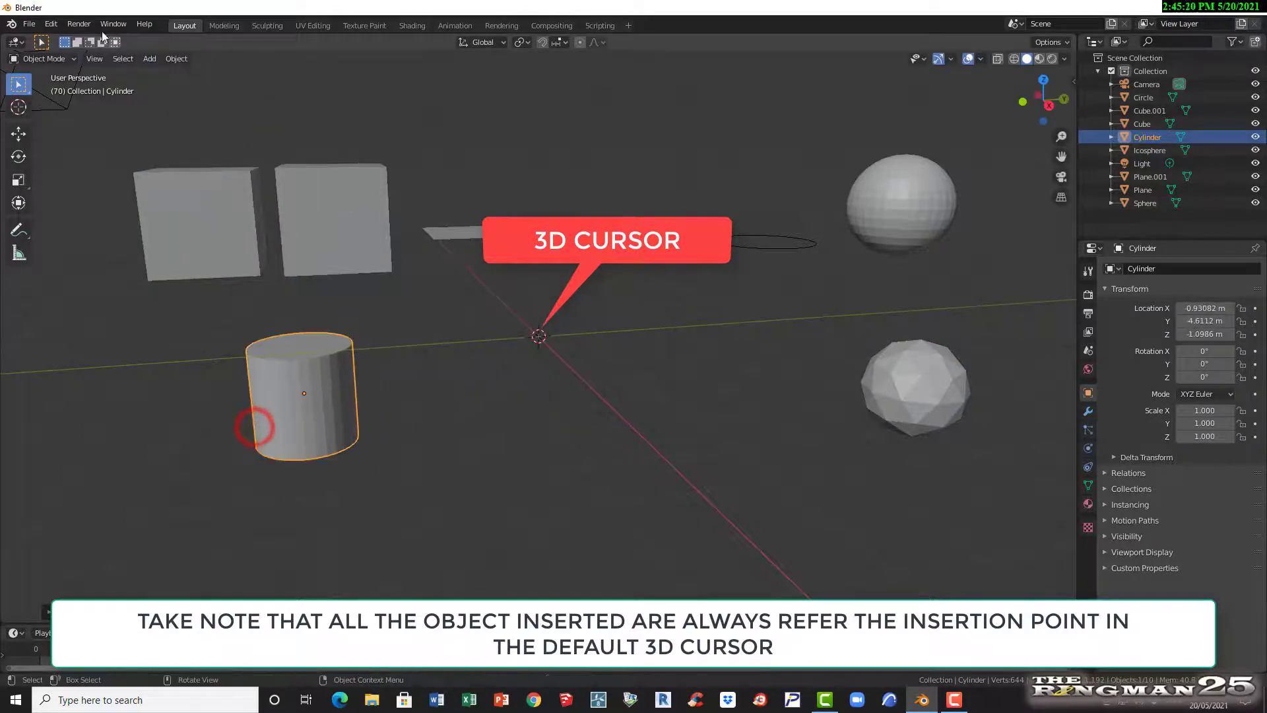
- Add a cone and move it beside the cylinder, to about X -0.01, Y -1.86, Z -1.76 m
click(149, 59)
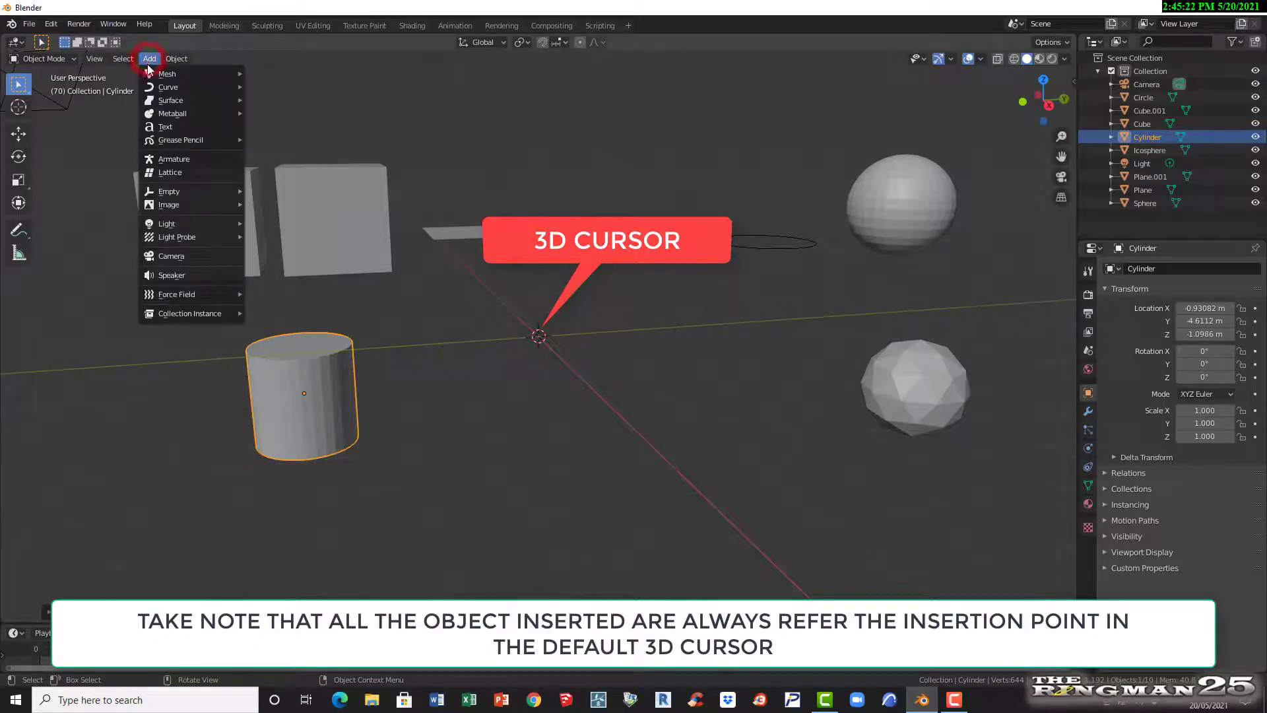
mouse_move(166, 88)
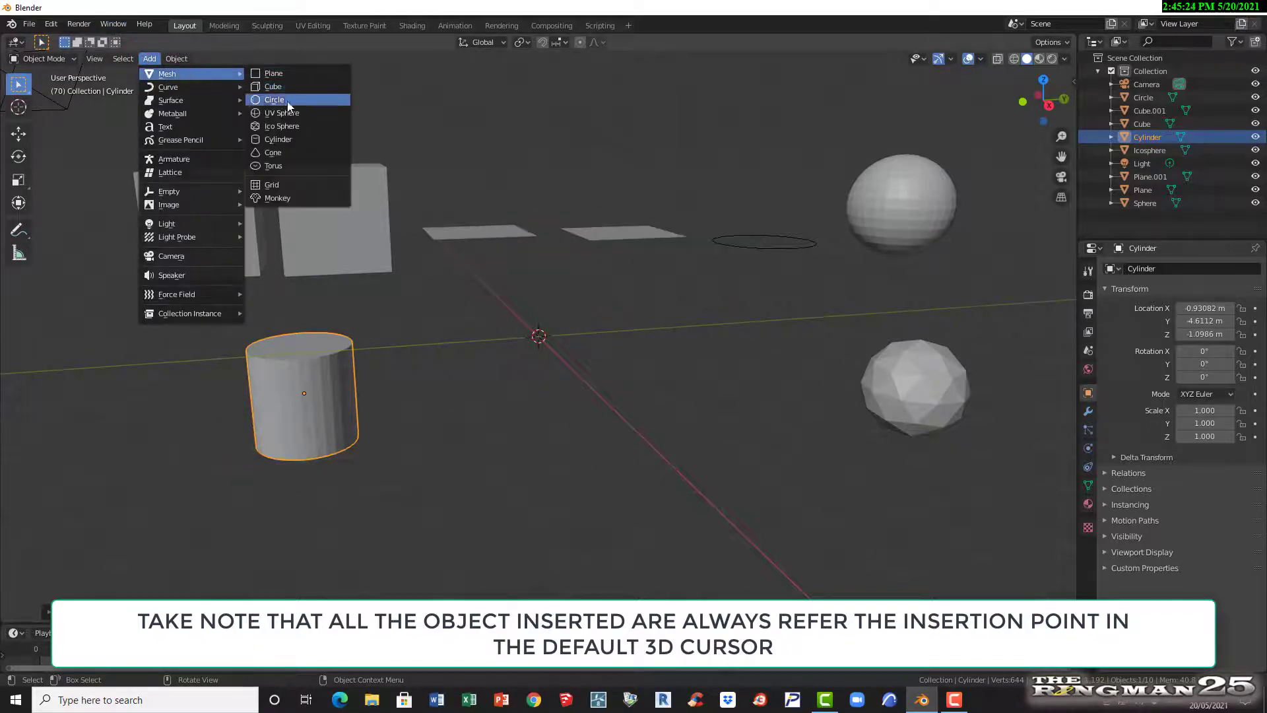
click(277, 149)
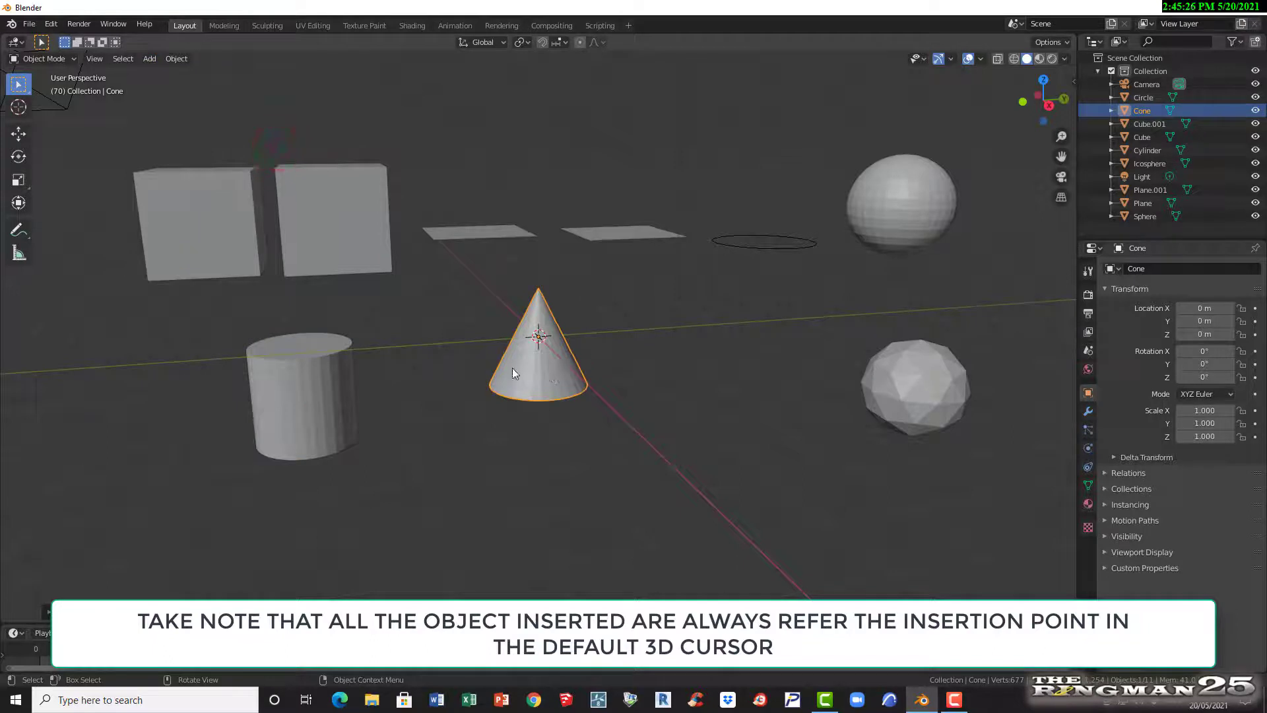
key(g)
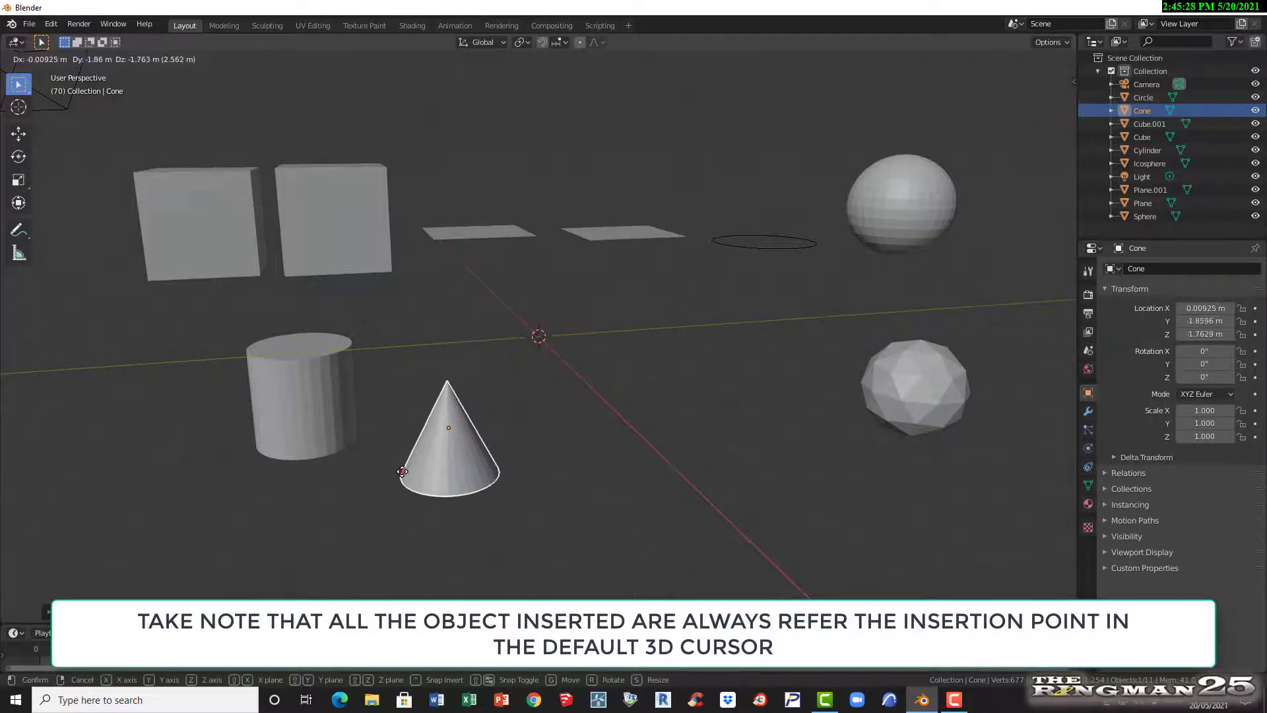
click(402, 471)
- Add a torus and move it near the ico sphere, to about X 1.67, Y 4.00, Z -2.17 m
click(149, 58)
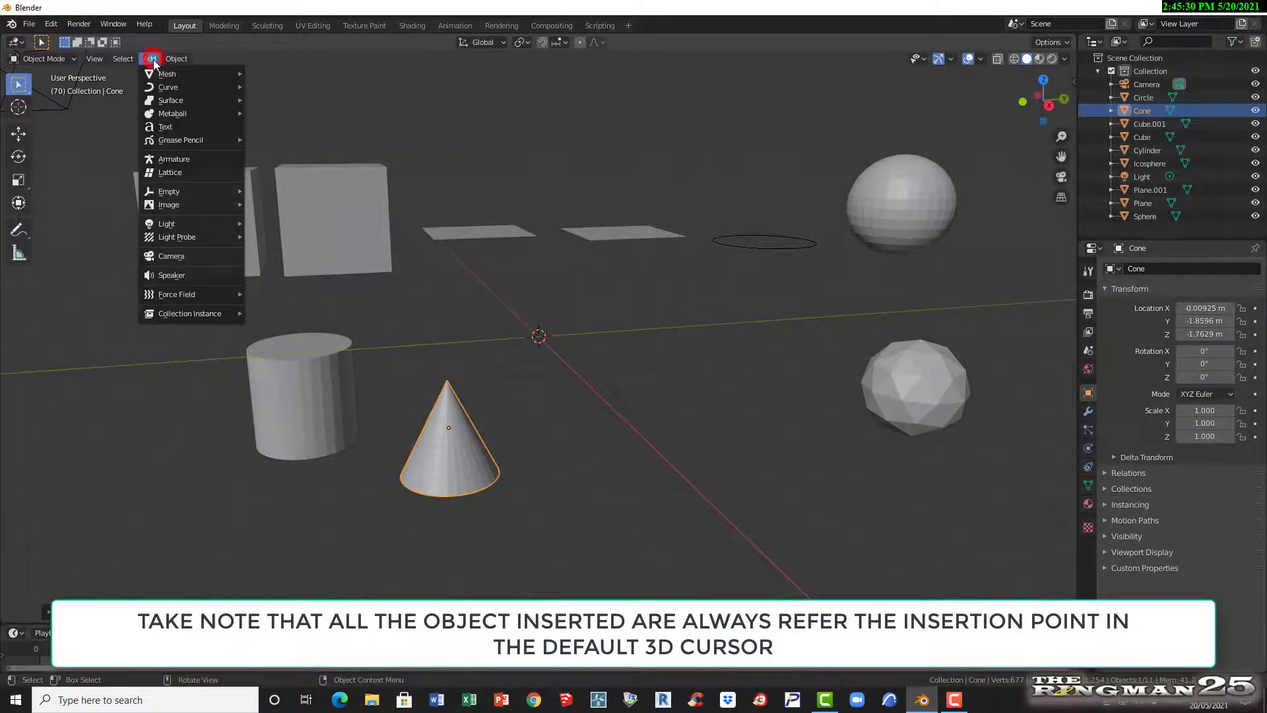
mouse_move(154, 77)
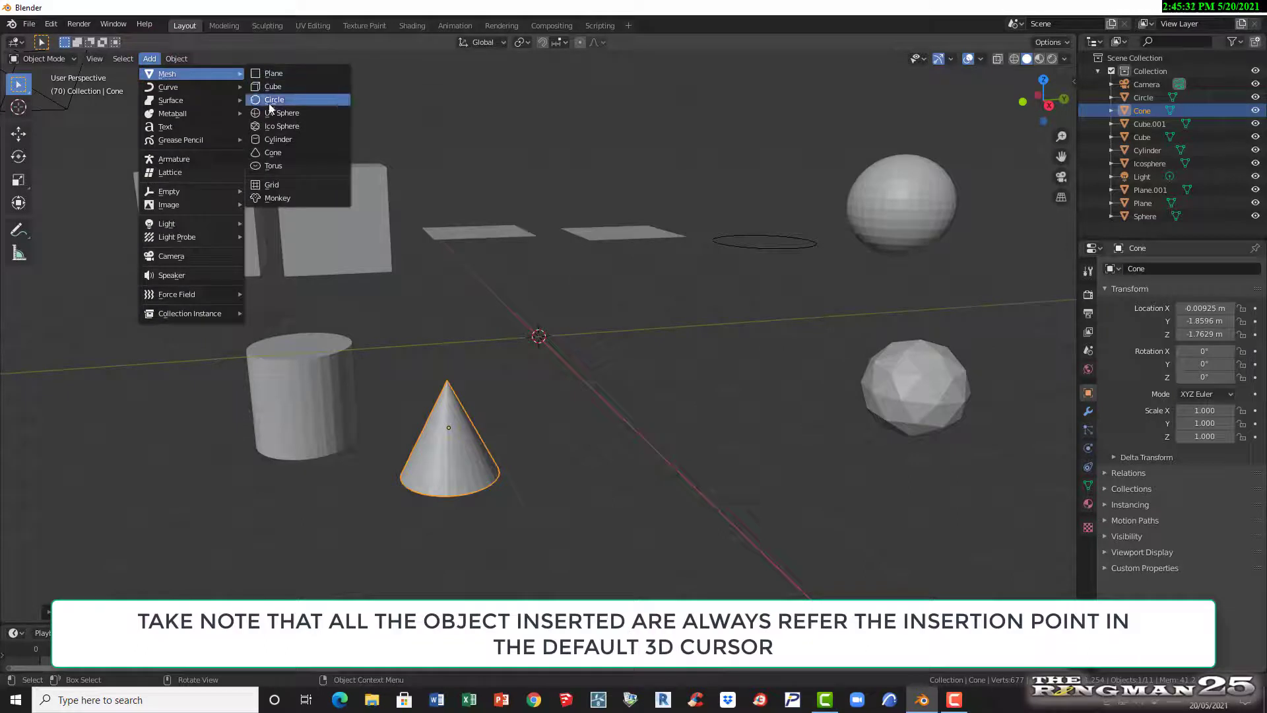
click(273, 165)
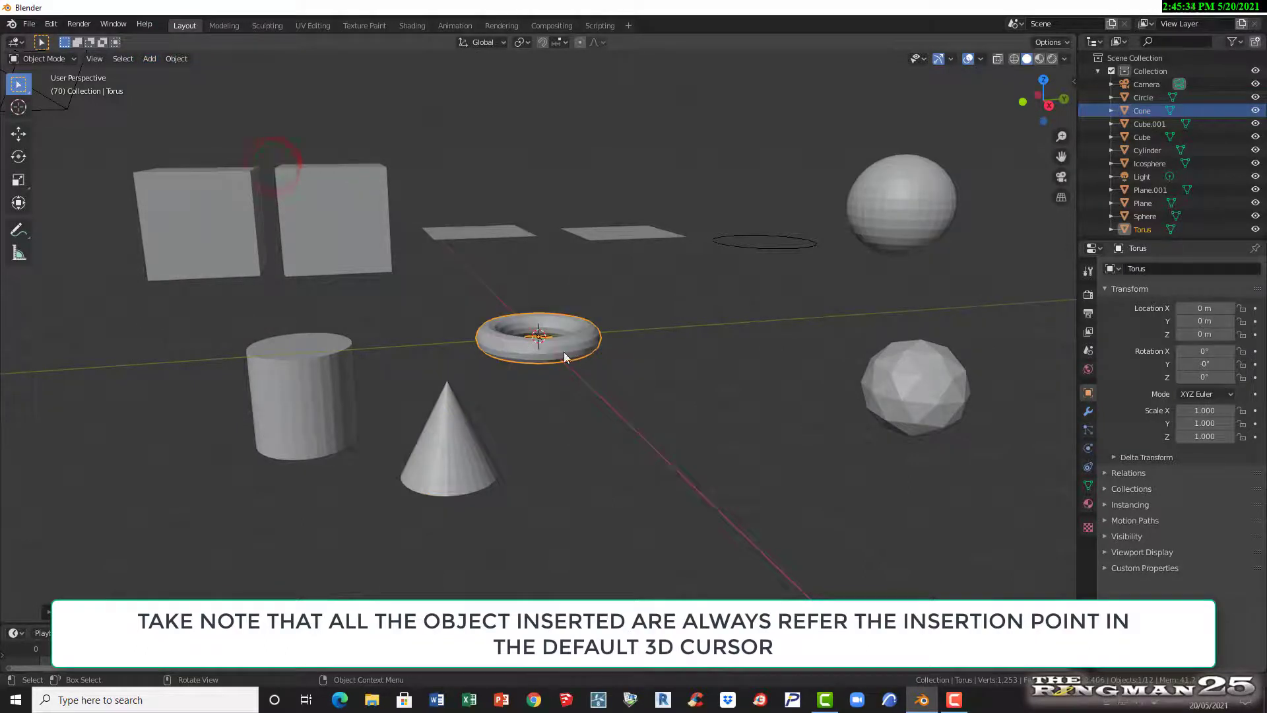
key(g)
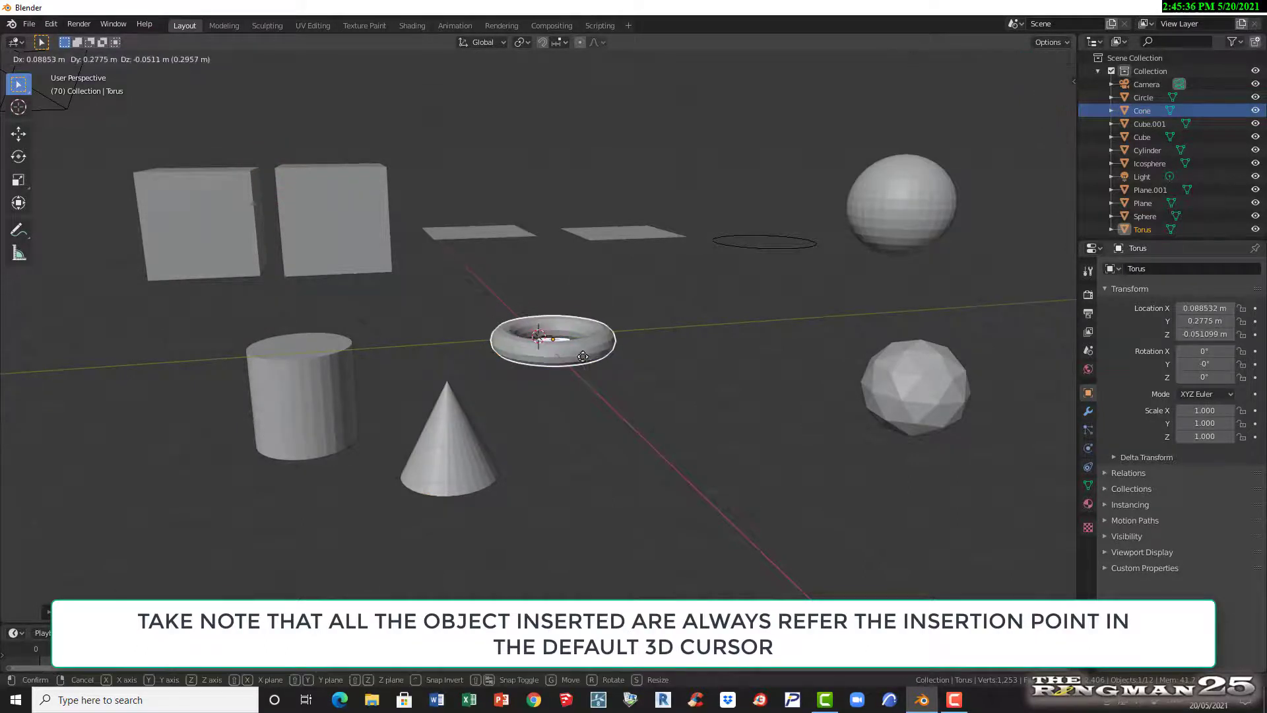
click(756, 454)
- Add a mesh grid at the 3D cursor on the world origin
click(148, 60)
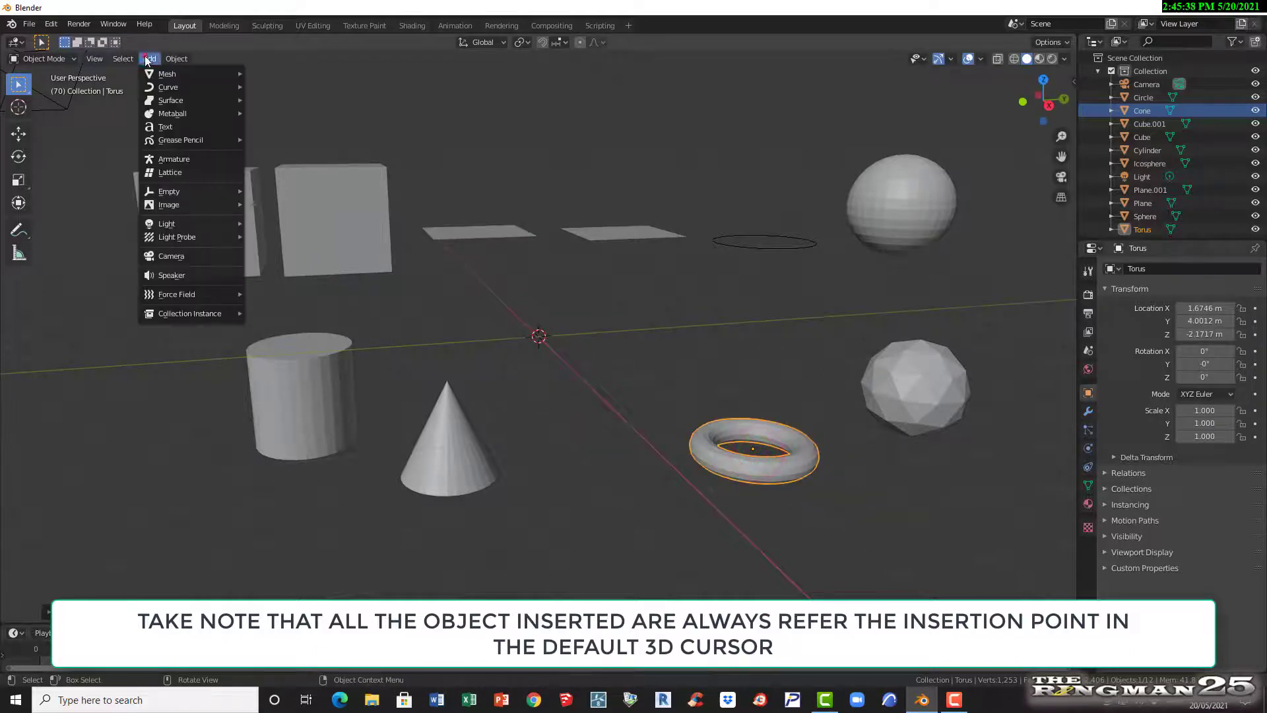
mouse_move(159, 74)
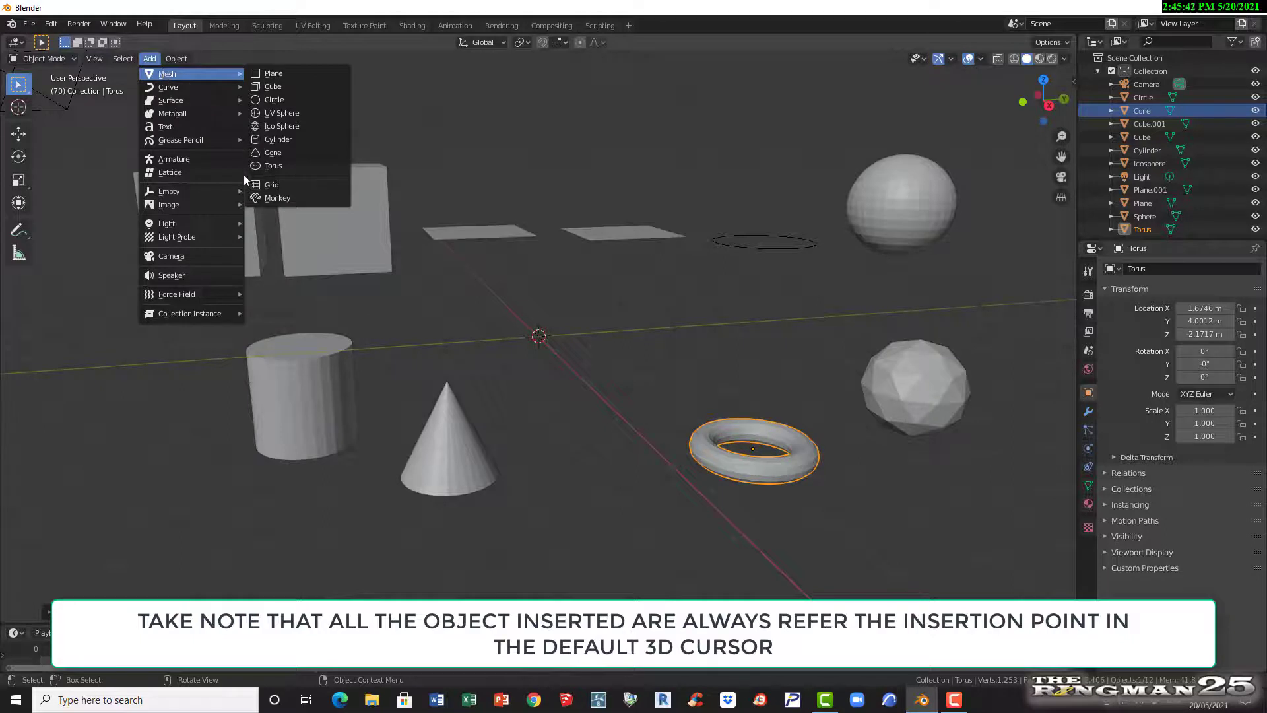
click(282, 181)
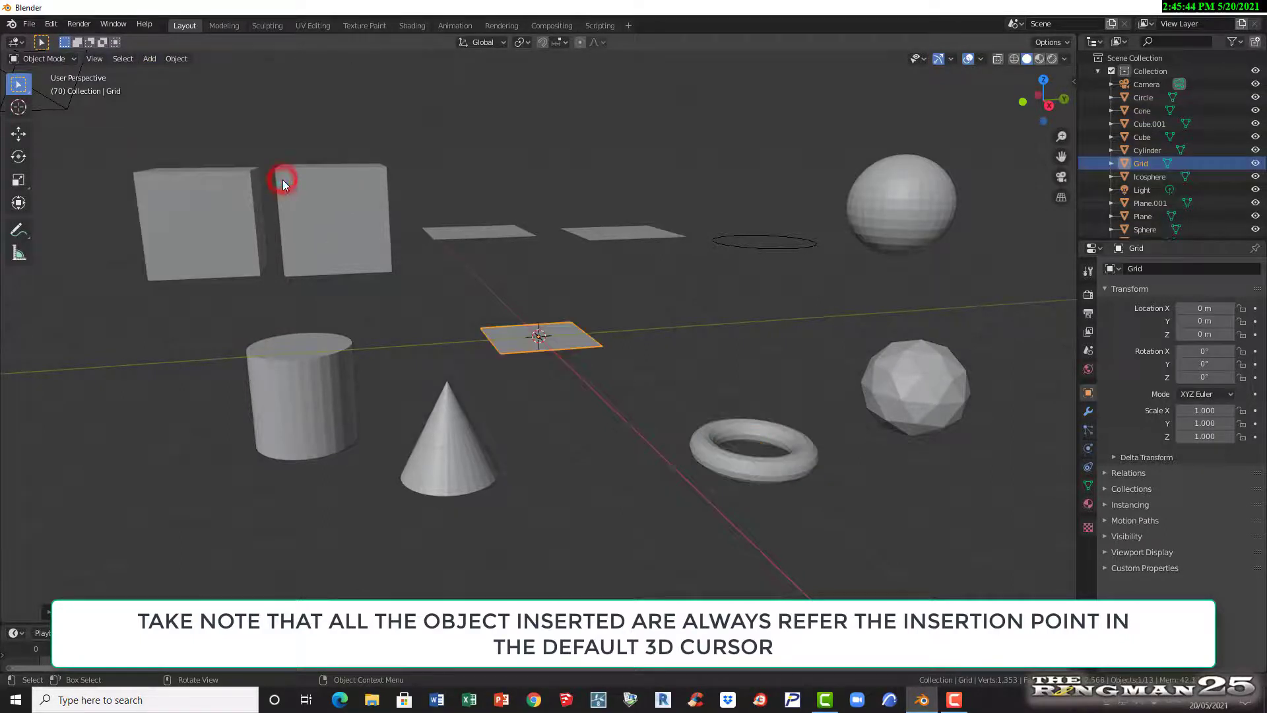
- Add a monkey mesh and move it between the cone and torus, to about X 0.87, Y 0.78, Z -2.38 m
click(151, 59)
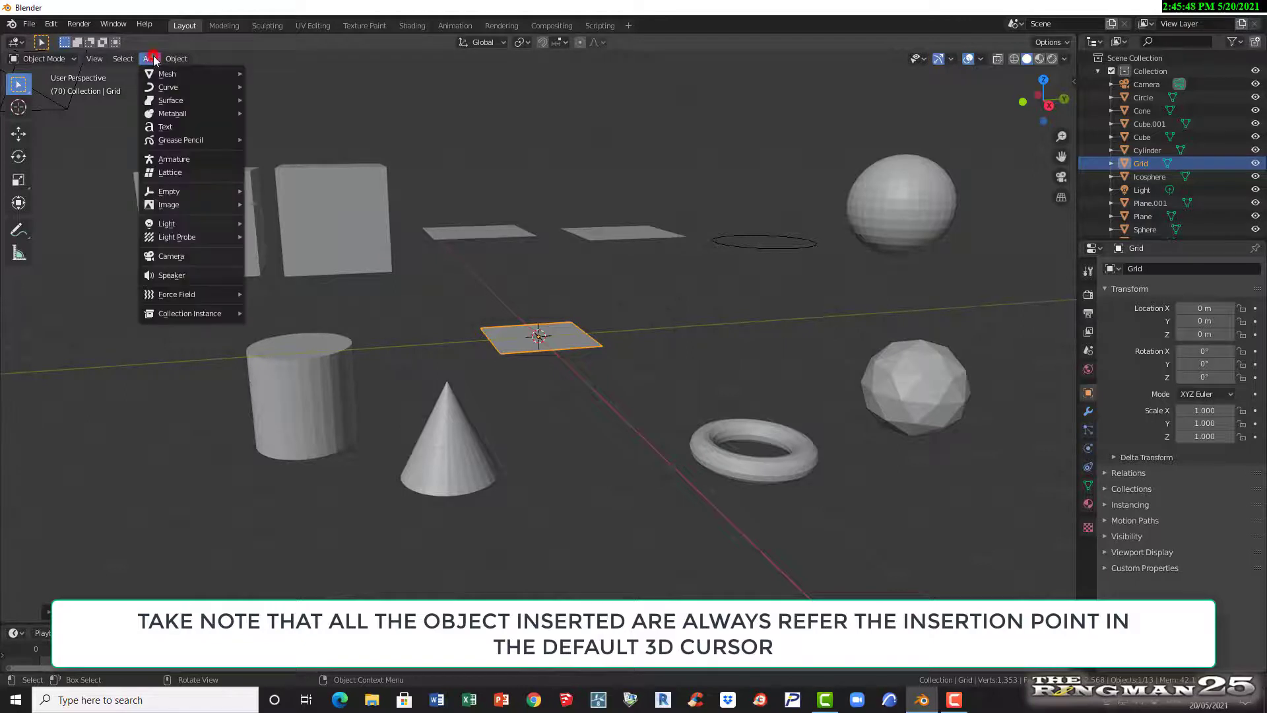
mouse_move(176, 73)
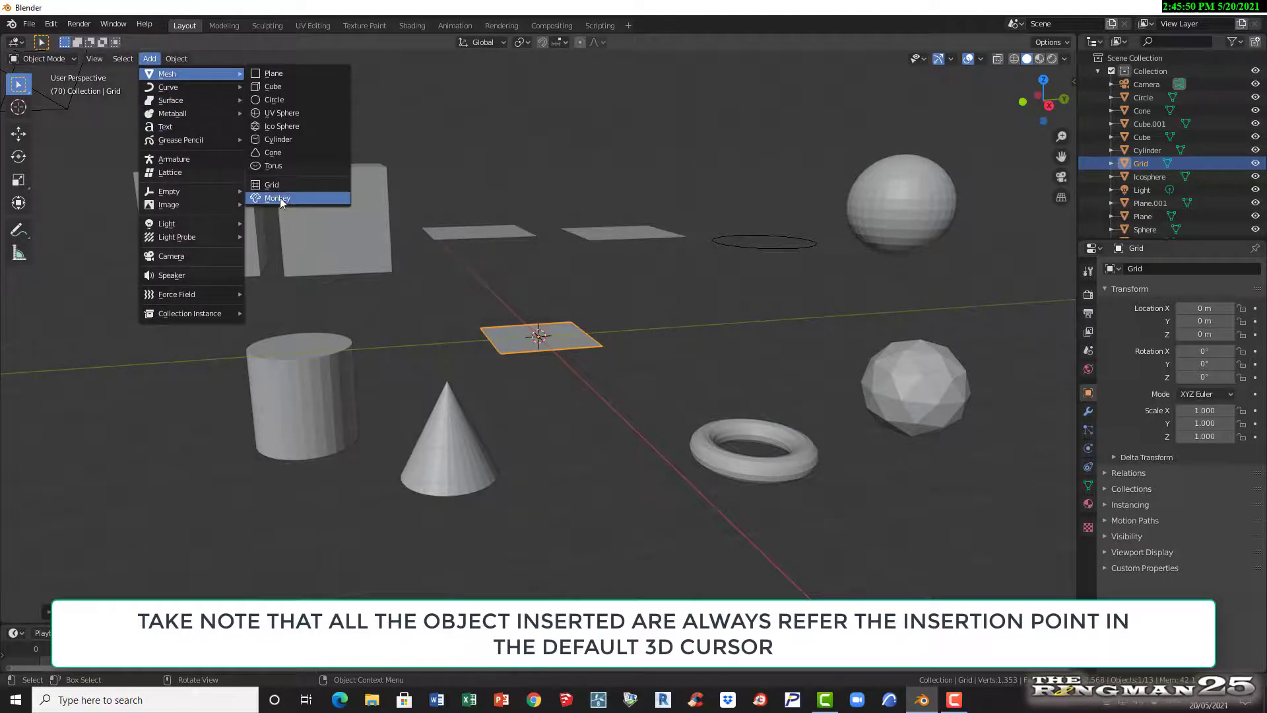
click(280, 197)
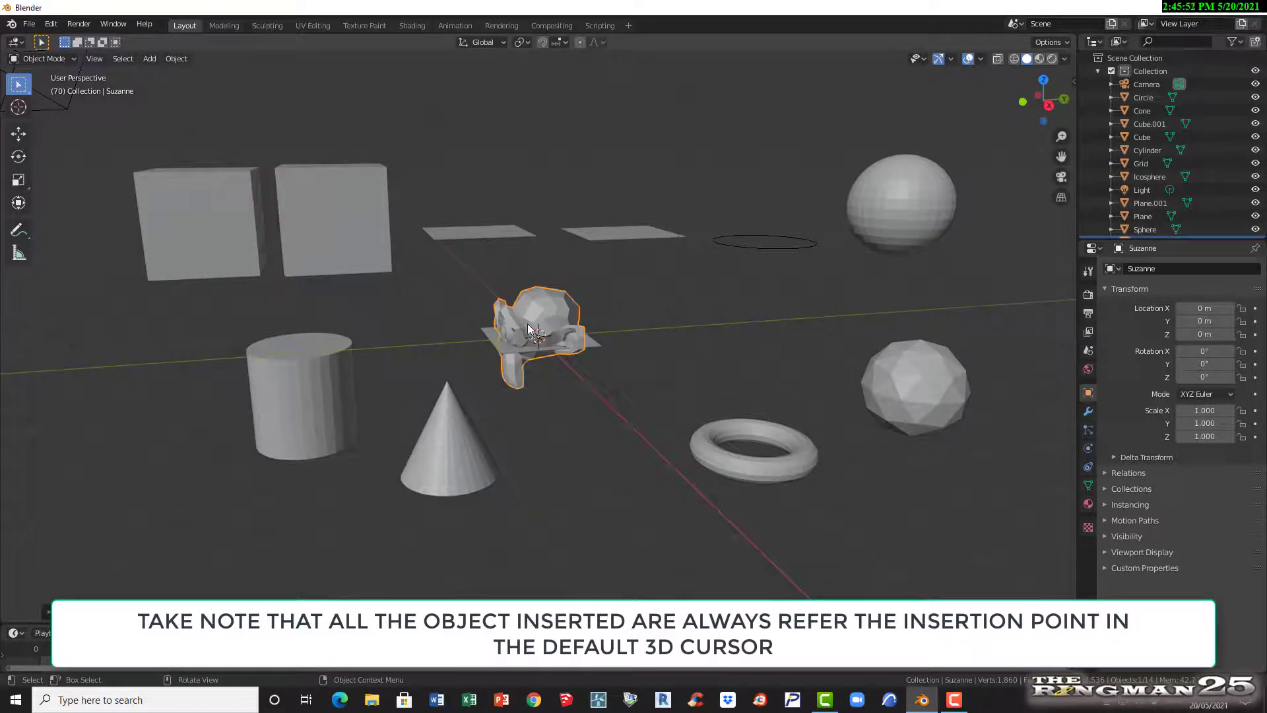
drag(528, 328, 576, 447)
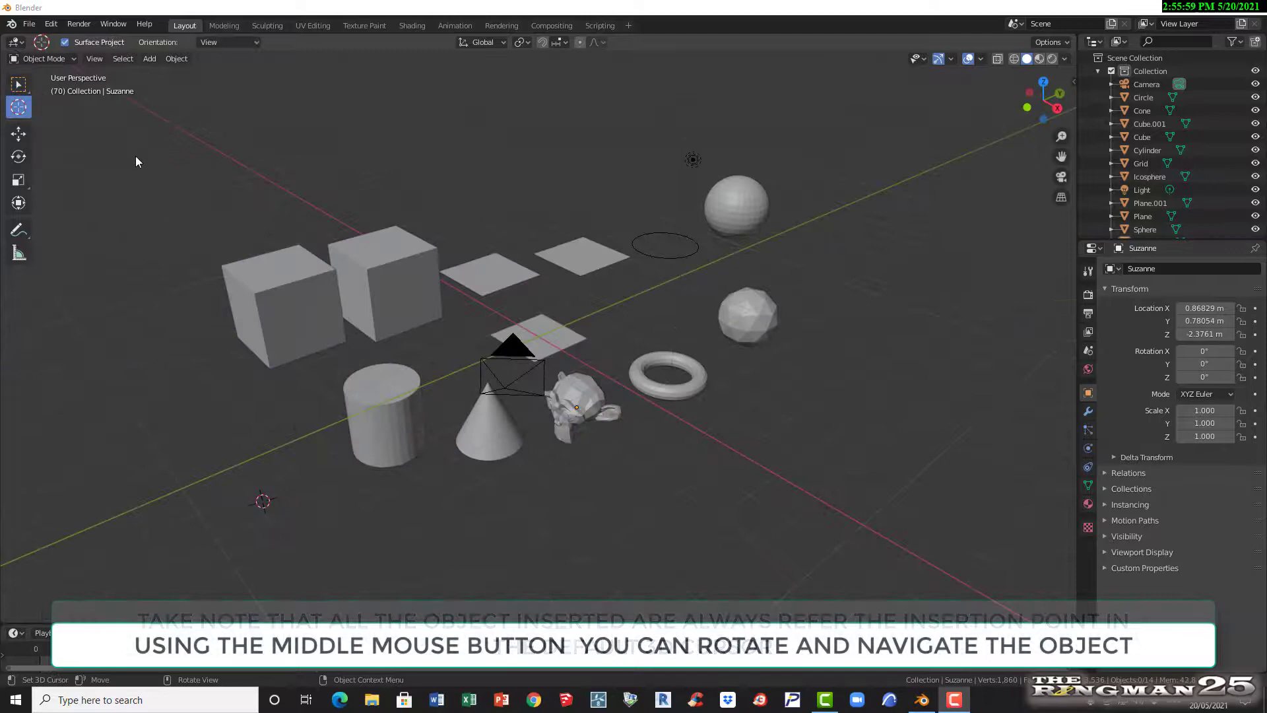
- Place the 3D cursor in the empty space beyond the ico sphere and add a cube there, at about X 7.38, Y 6.57, Z 2.40 m
click(20, 107)
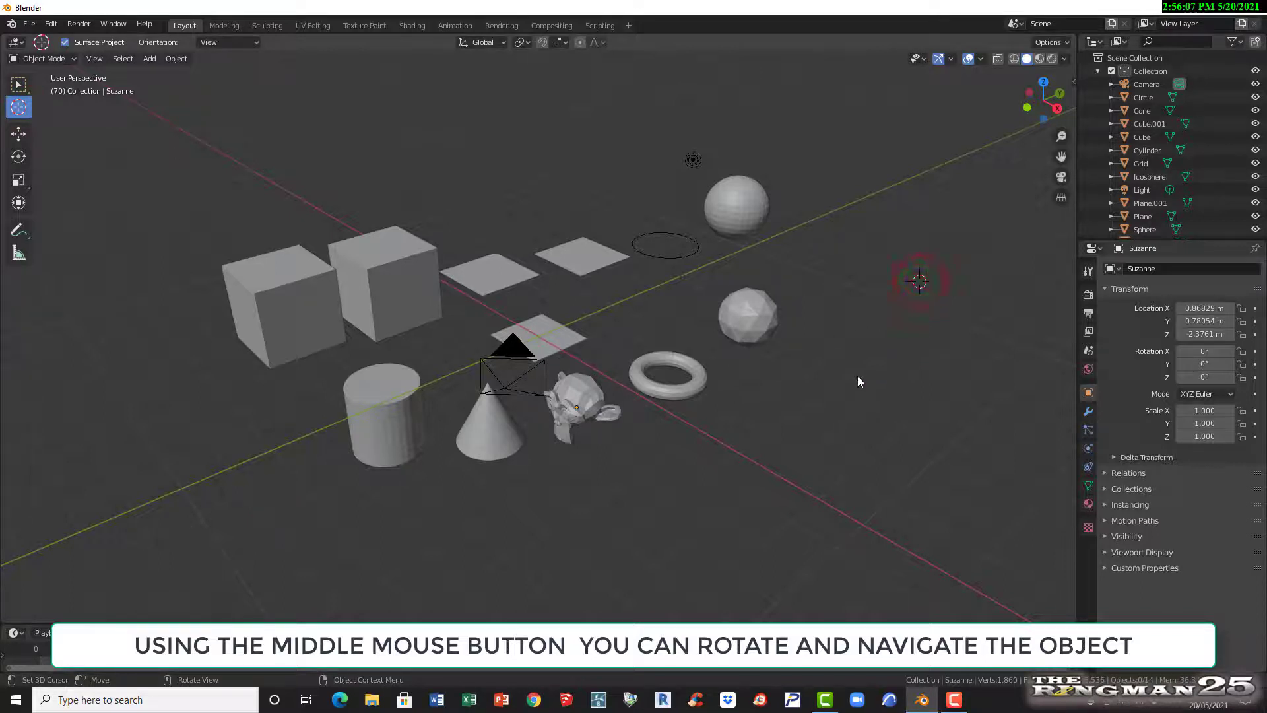
click(149, 59)
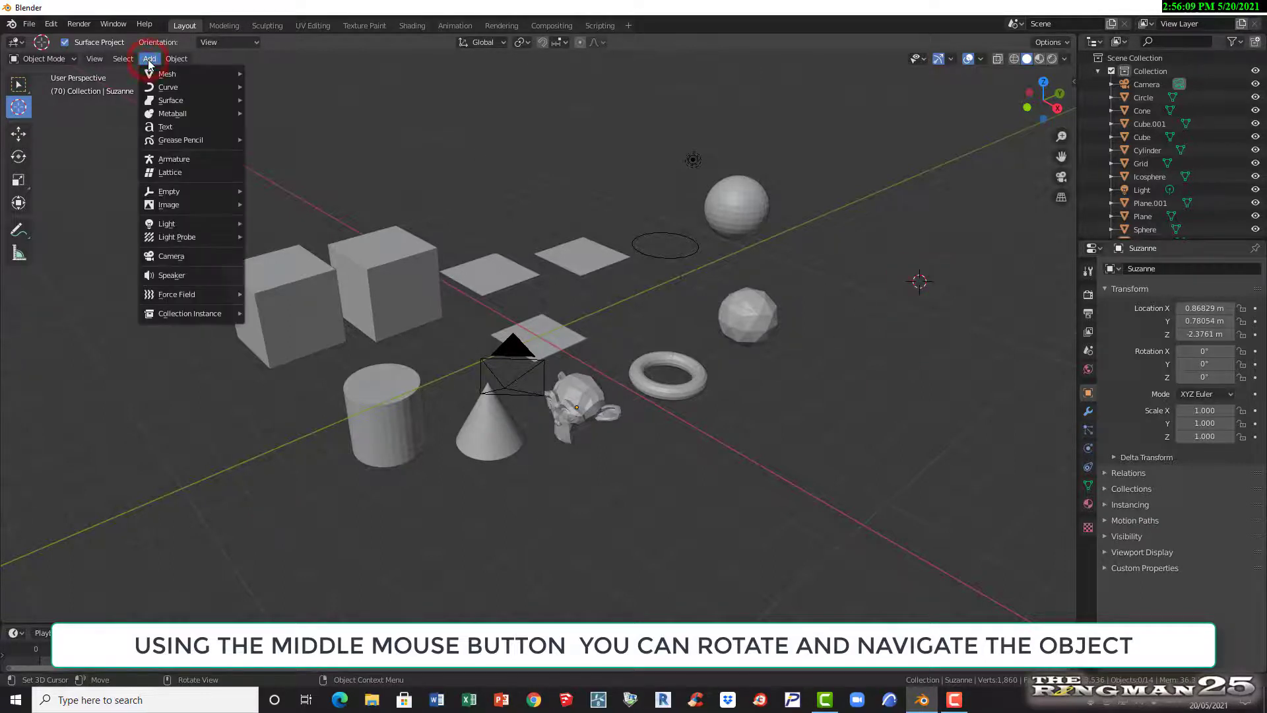
mouse_move(163, 74)
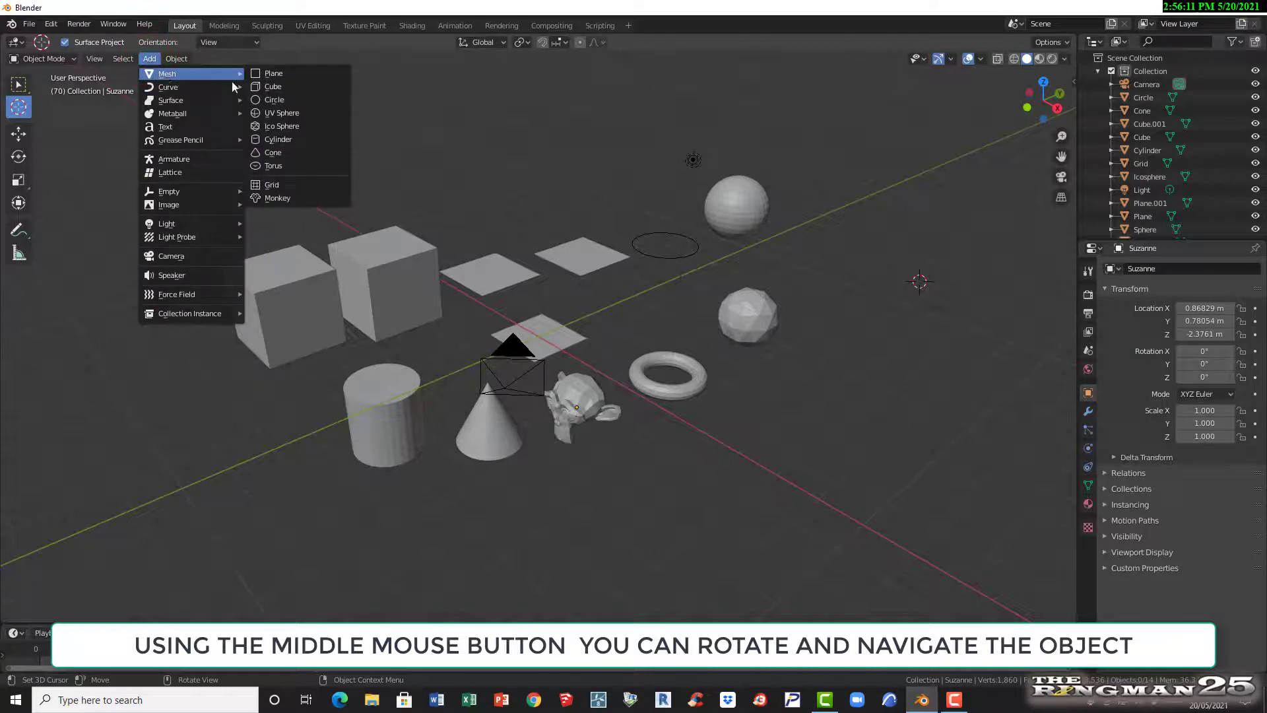
click(271, 89)
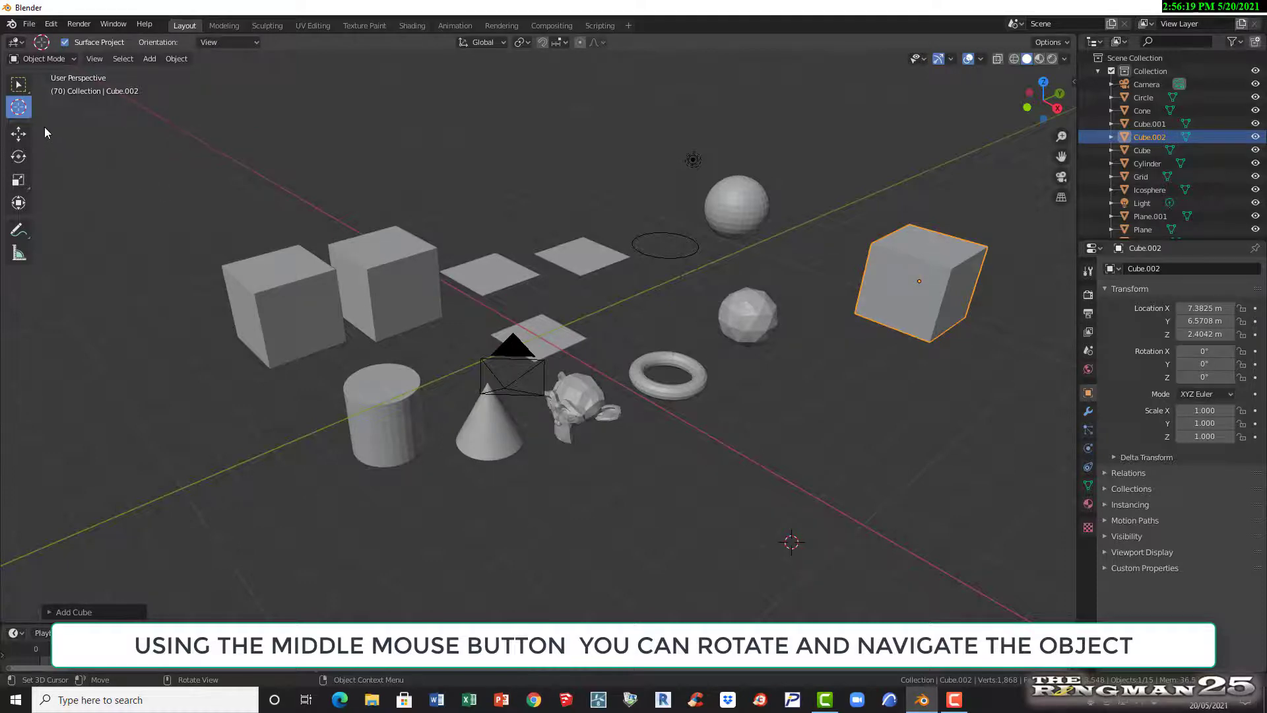
- Add a UV sphere at the 3D cursor placed in front of the torus, at about X 7.77, Y 1.90, Z -3.41 m
click(149, 59)
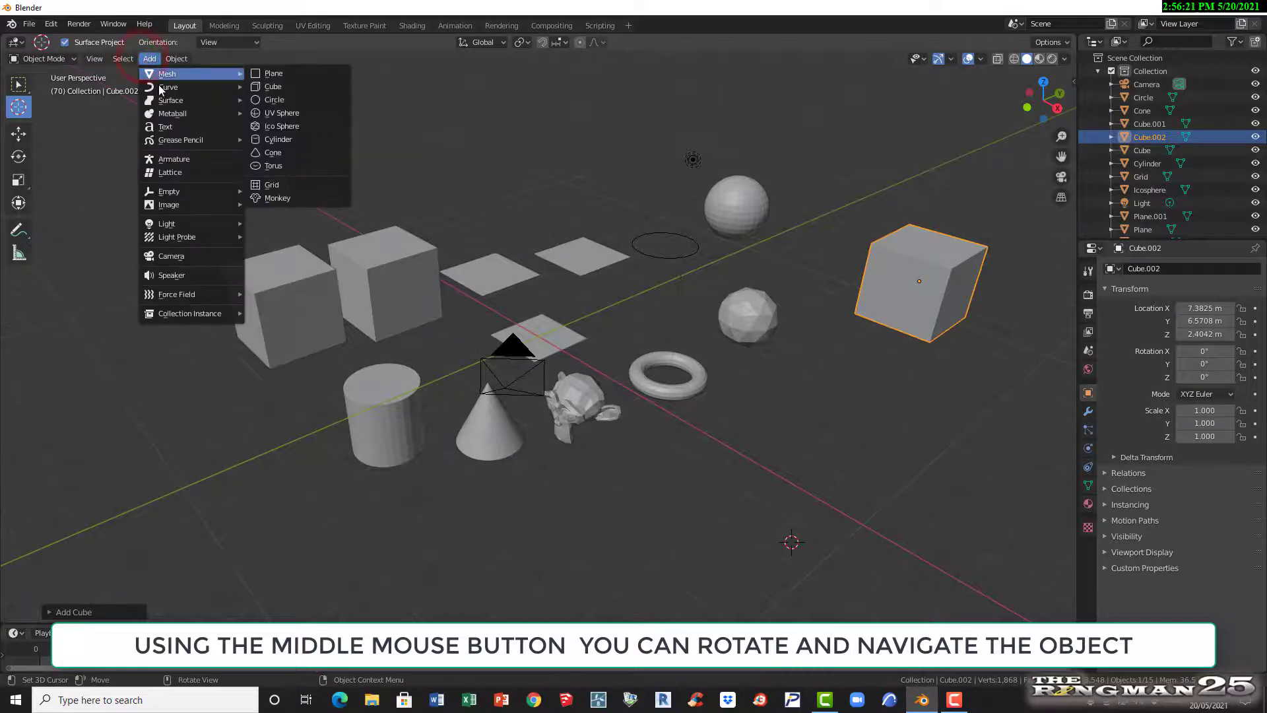
mouse_move(162, 87)
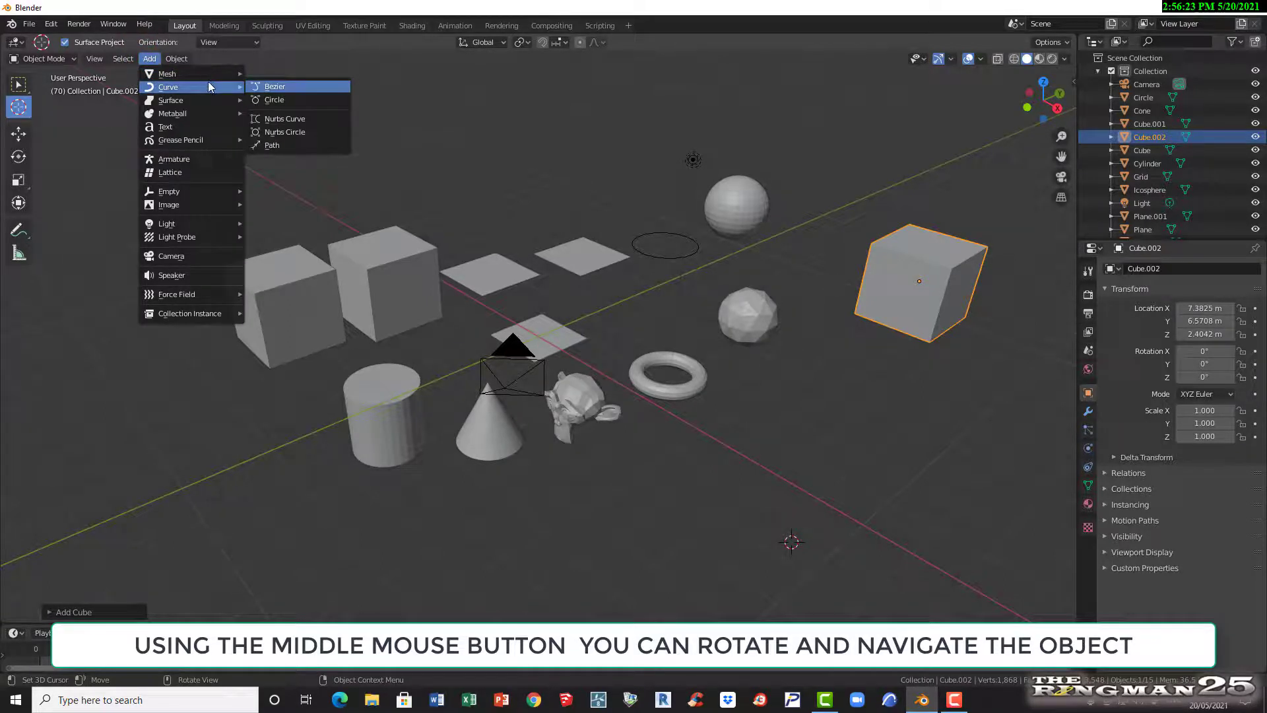
mouse_move(203, 73)
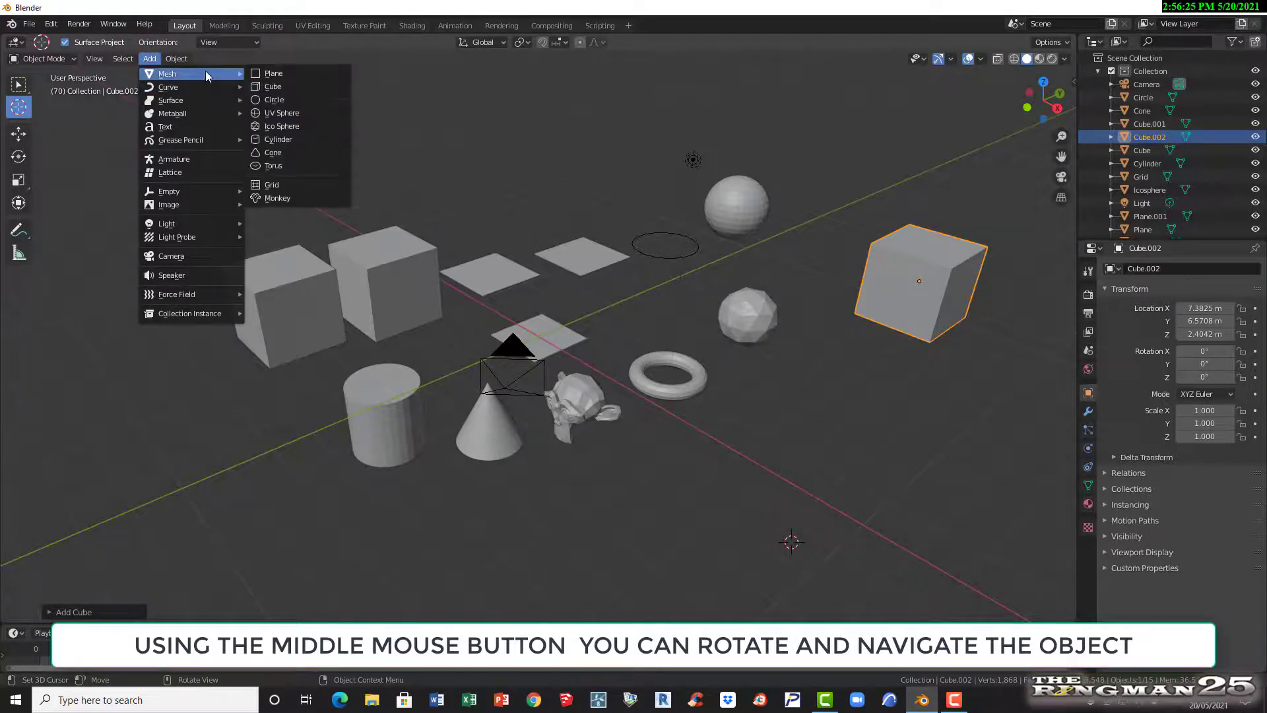
click(279, 113)
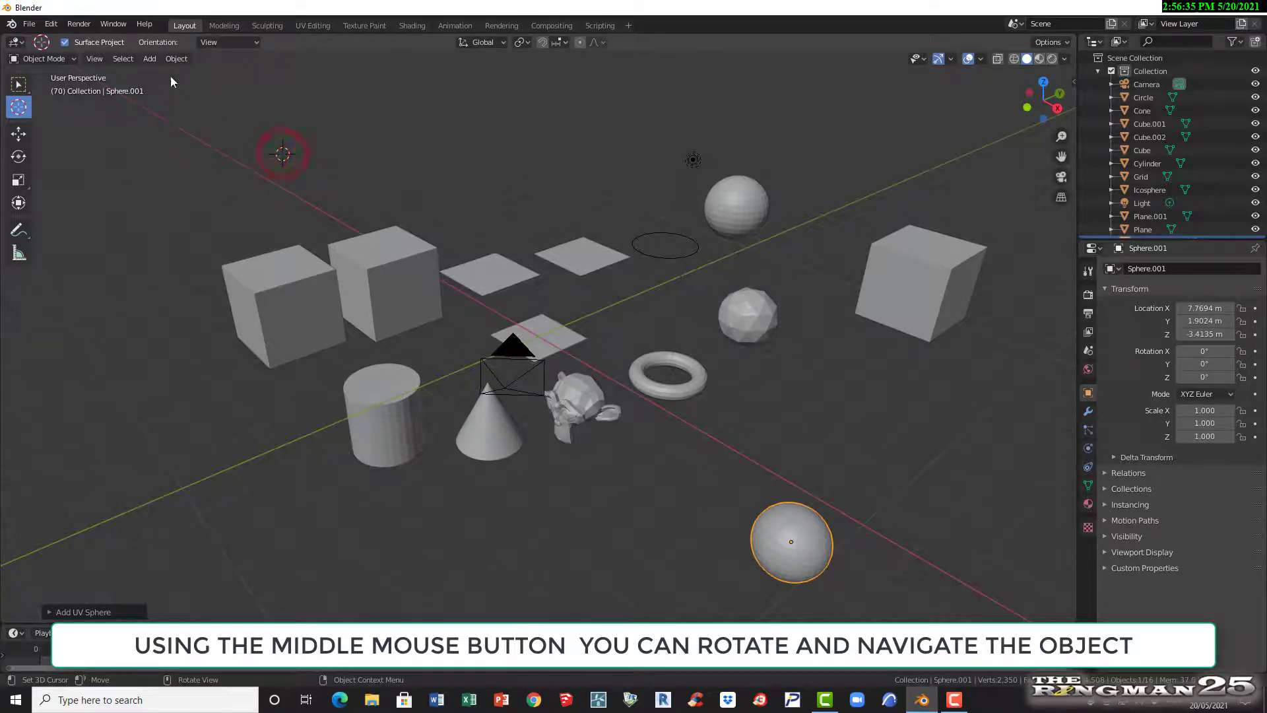
- Add a mesh cylinder at the 3D cursor above the two cubes, at about X -4.50, Y -4.80, Z 5.23 m
click(154, 60)
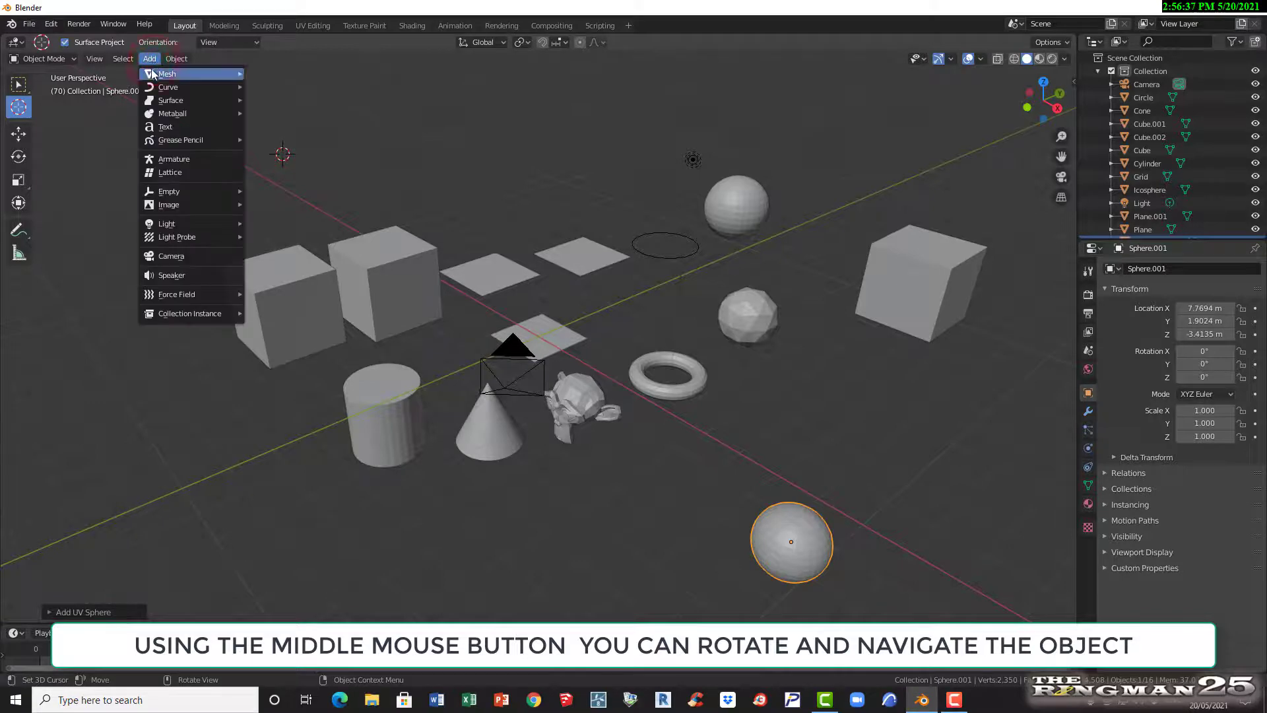
mouse_move(151, 75)
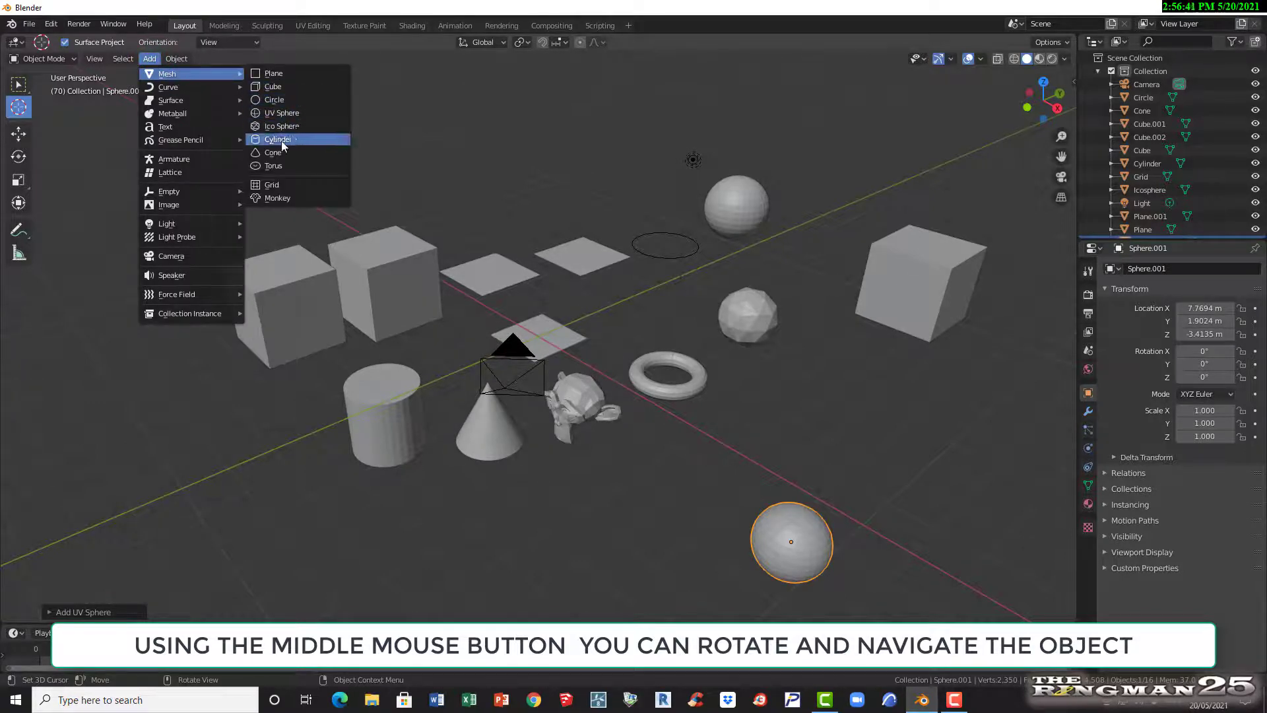
click(280, 140)
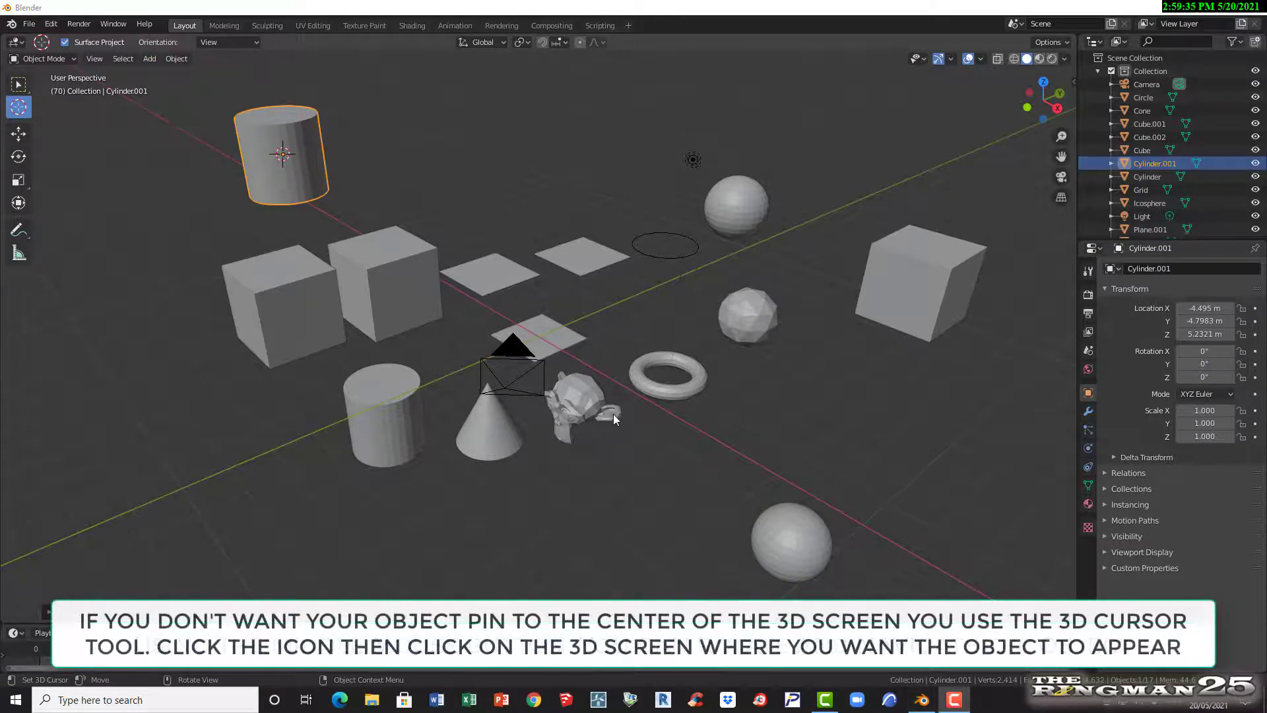
- Examine the arranged mesh objects from several angles and distances by orbiting, zooming and panning the scene
middle_drag(614, 418, 432, 385)
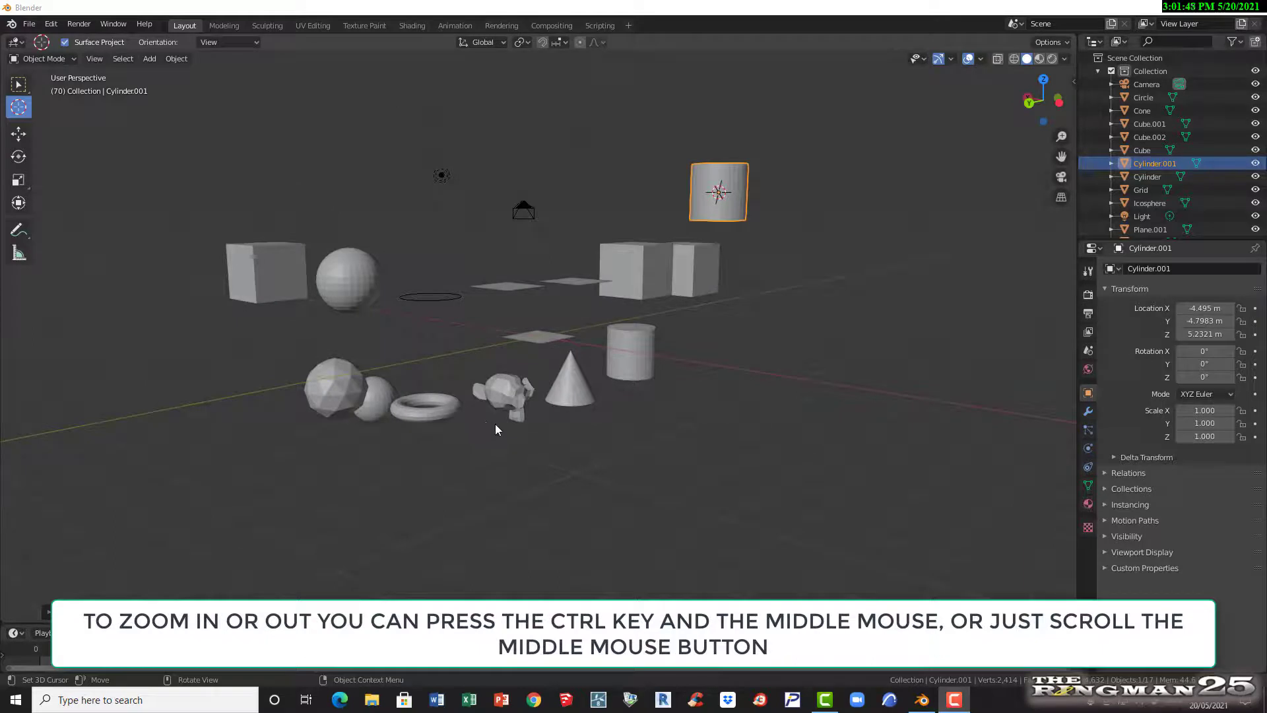
middle_drag(496, 429, 545, 470)
key(ctrl)
scroll(547, 459, up, 2)
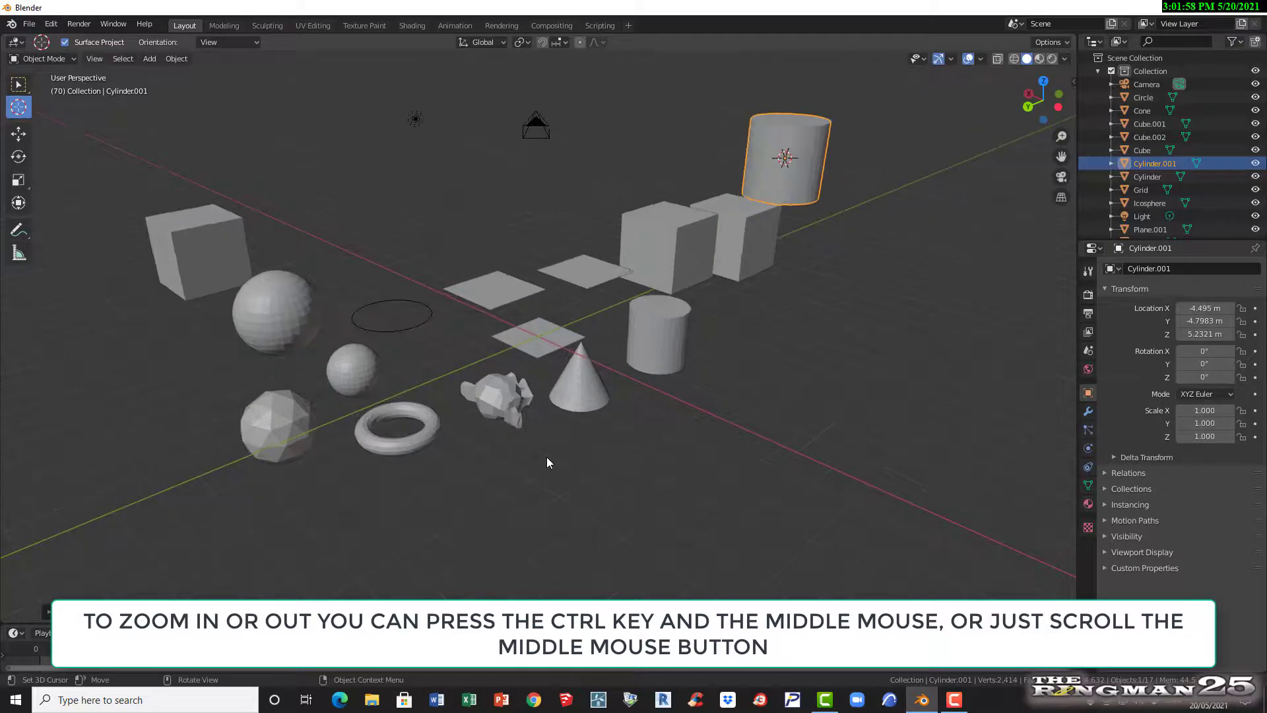
scroll(546, 456, down, 1)
scroll(547, 455, up, 3)
scroll(547, 447, down, 4)
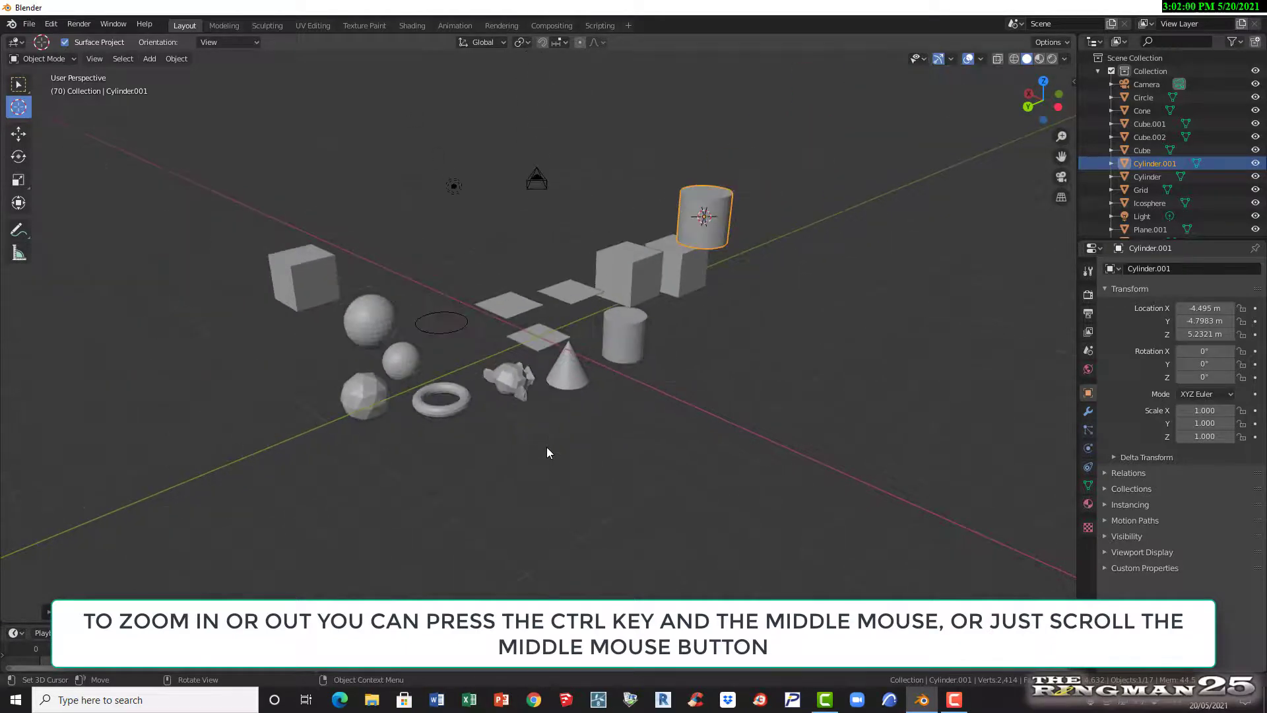
scroll(547, 445, up, 5)
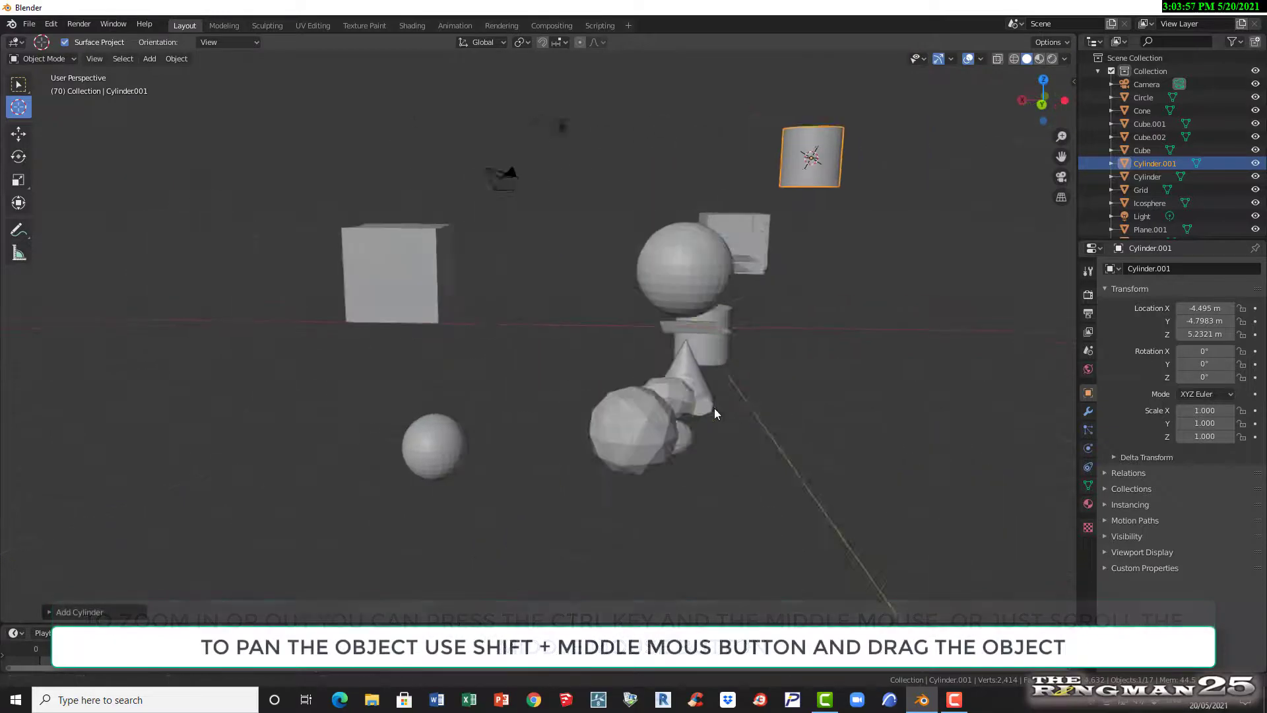
shift+middle_drag(714, 413, 850, 430)
shift+middle_drag(747, 449, 715, 441)
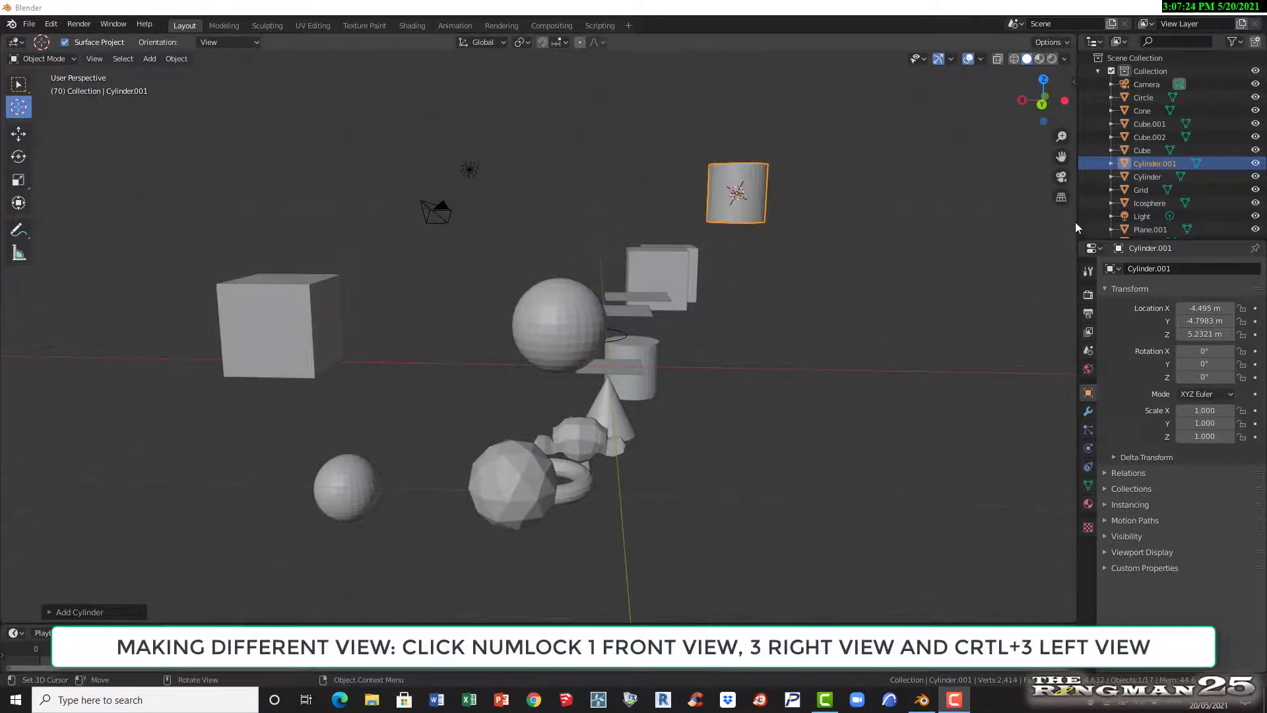
- Widen the Outliner and Properties area slightly and split the 3D viewport into one tall and two stacked viewports
mouse_move(1076, 219)
mouse_down()
mouse_move(757, 235)
mouse_move(1060, 228)
mouse_up()
drag(1058, 33, 512, 189)
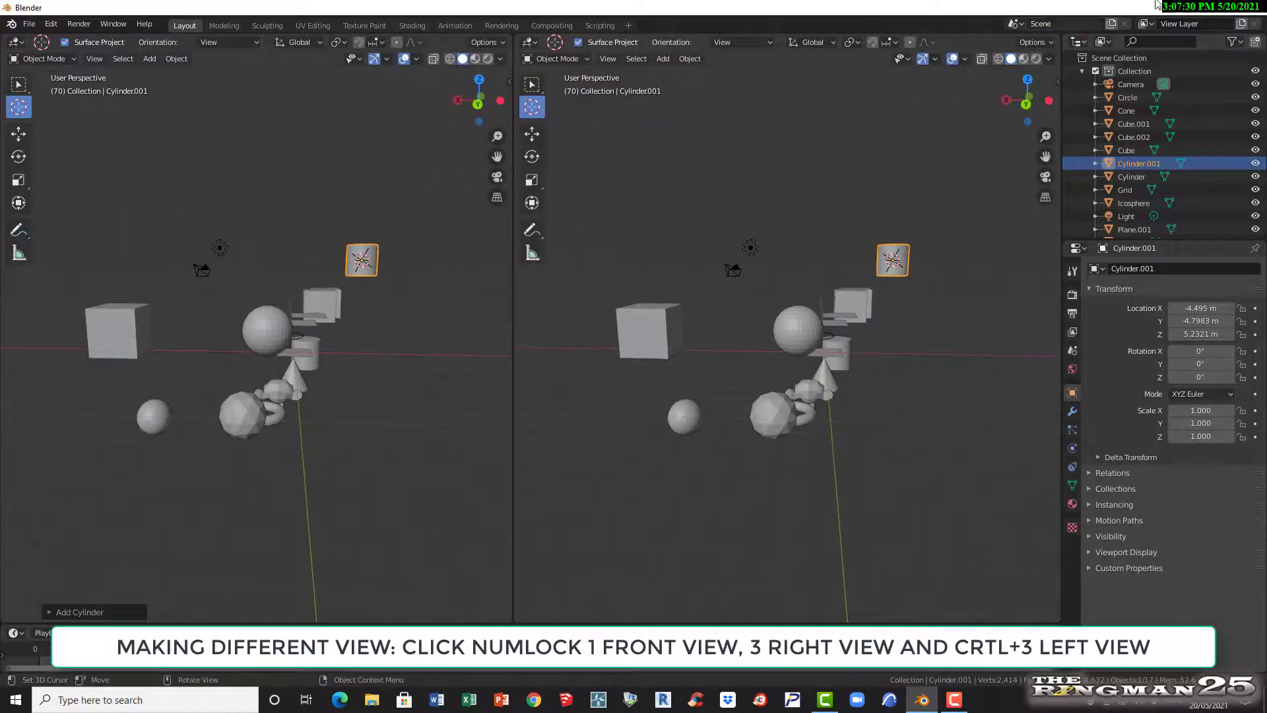
drag(1058, 33, 869, 354)
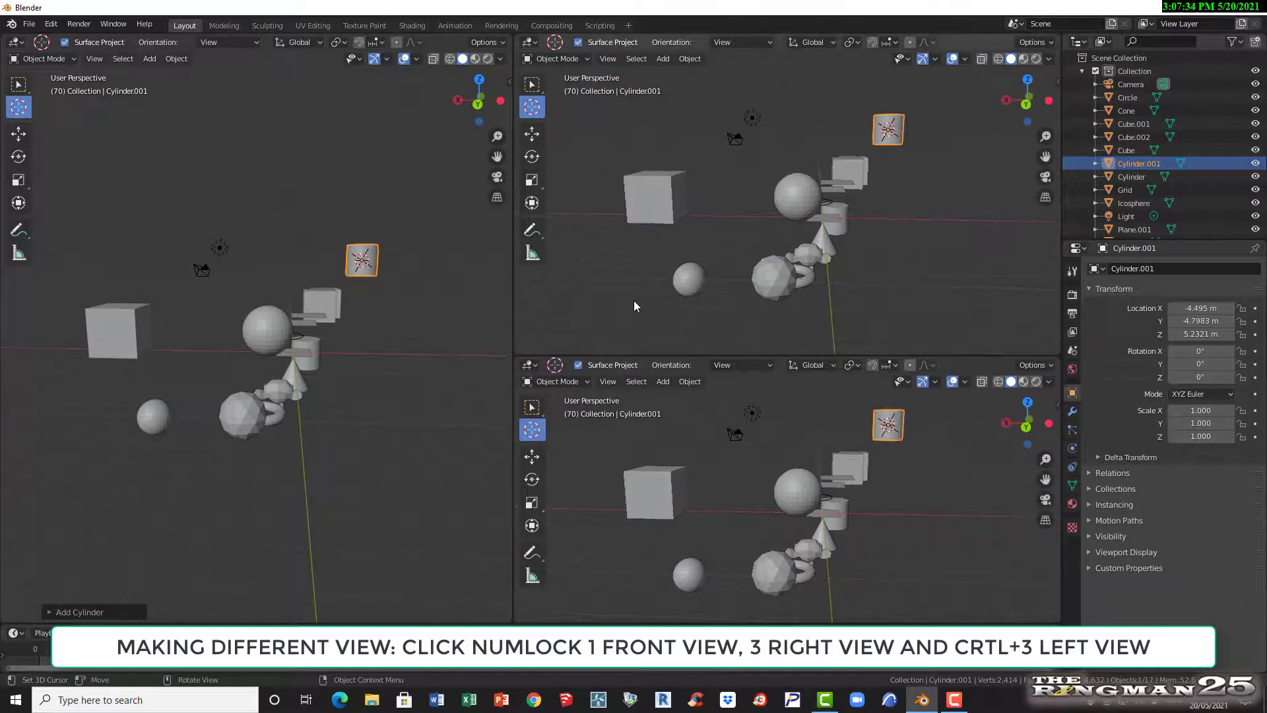
- Set the two stacked viewports to the Front and Right orthographic views and the tall viewport to the Left orthographic view
click(932, 268)
key(KP_1)
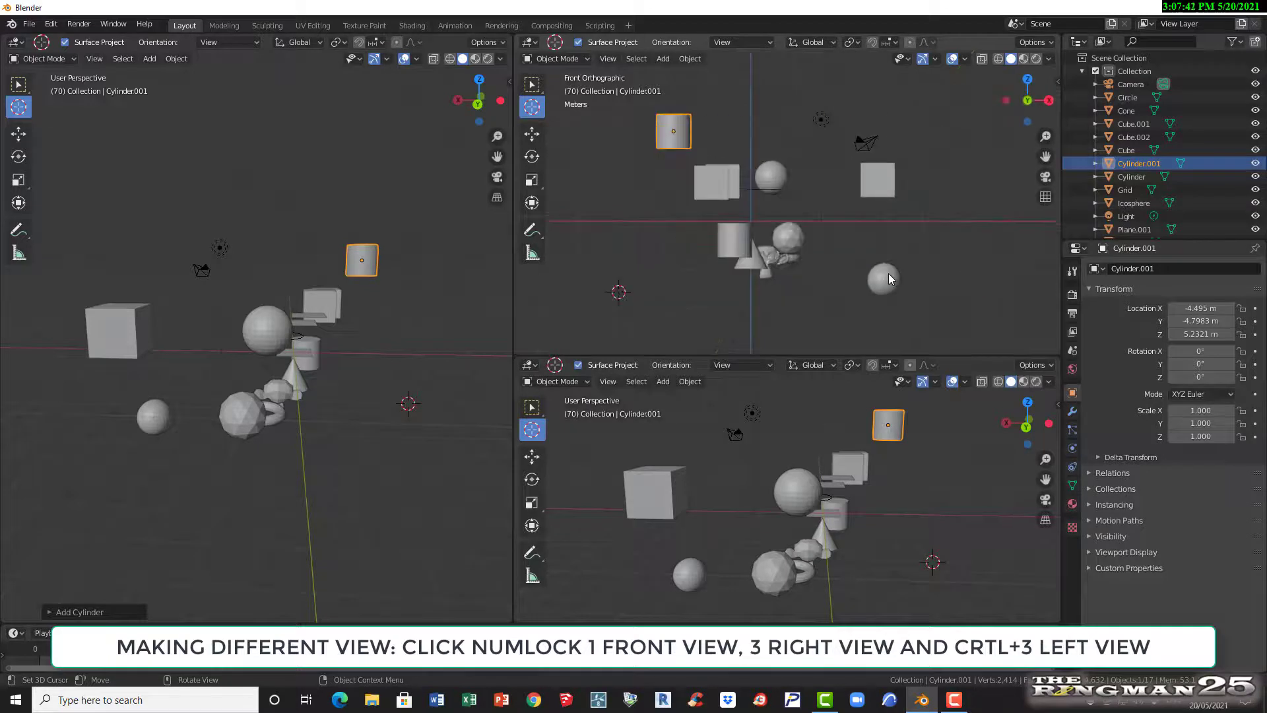
click(949, 504)
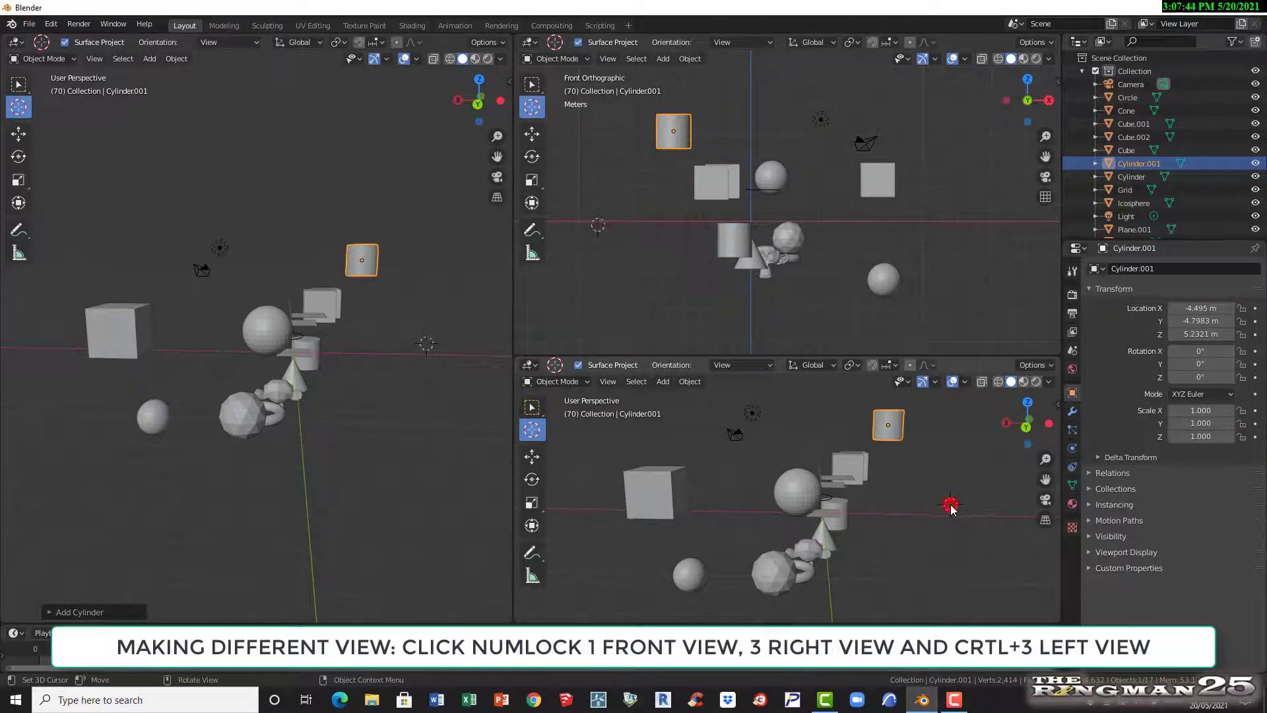
key(KP_3)
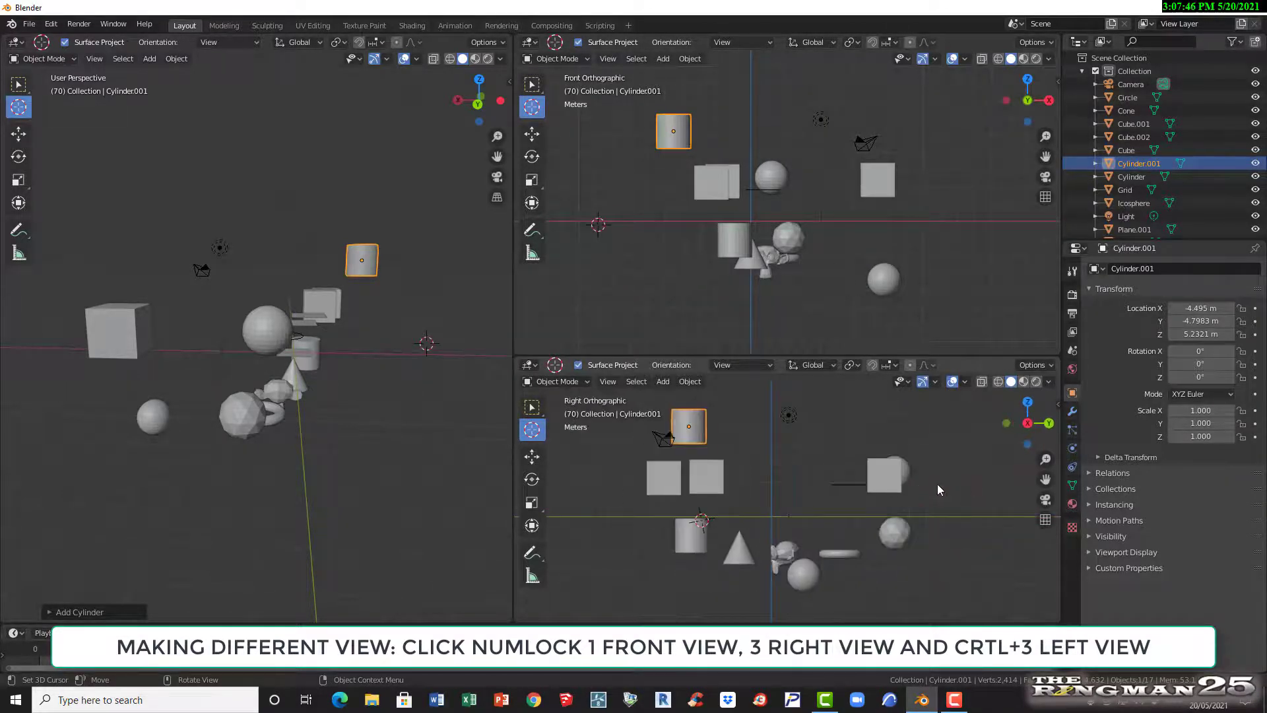
click(415, 442)
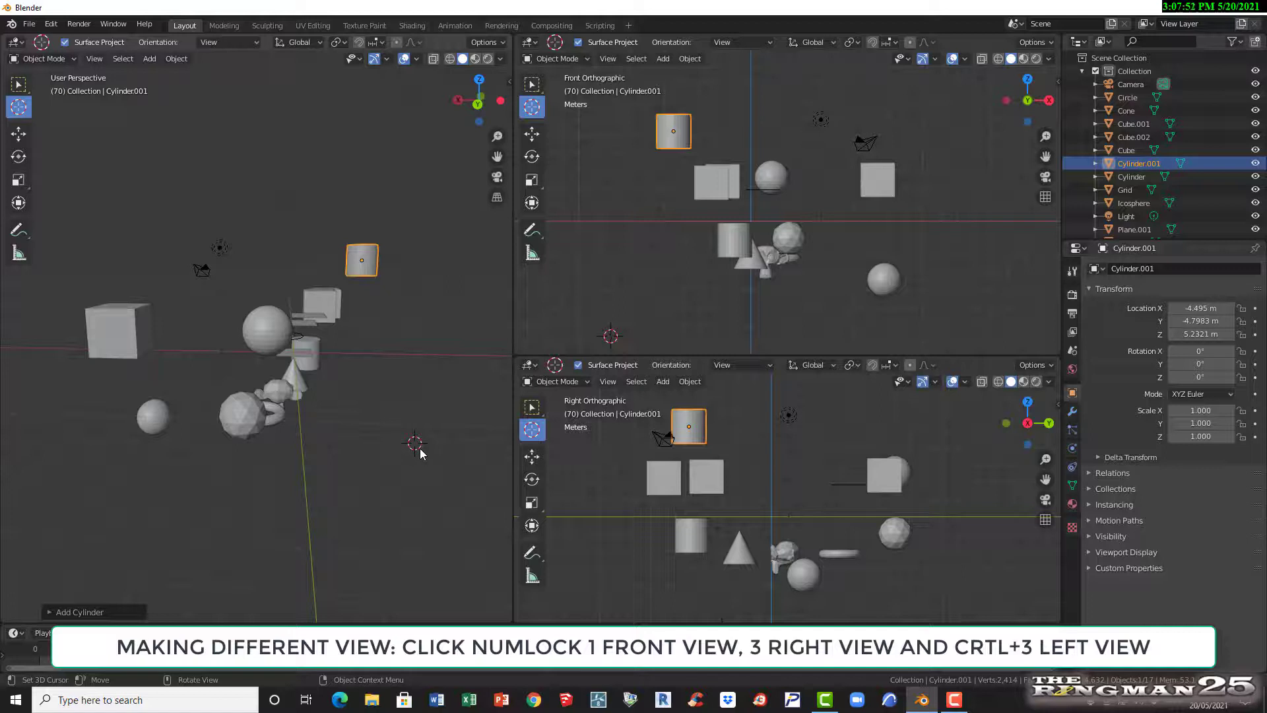
key(ctrl+KP_3)
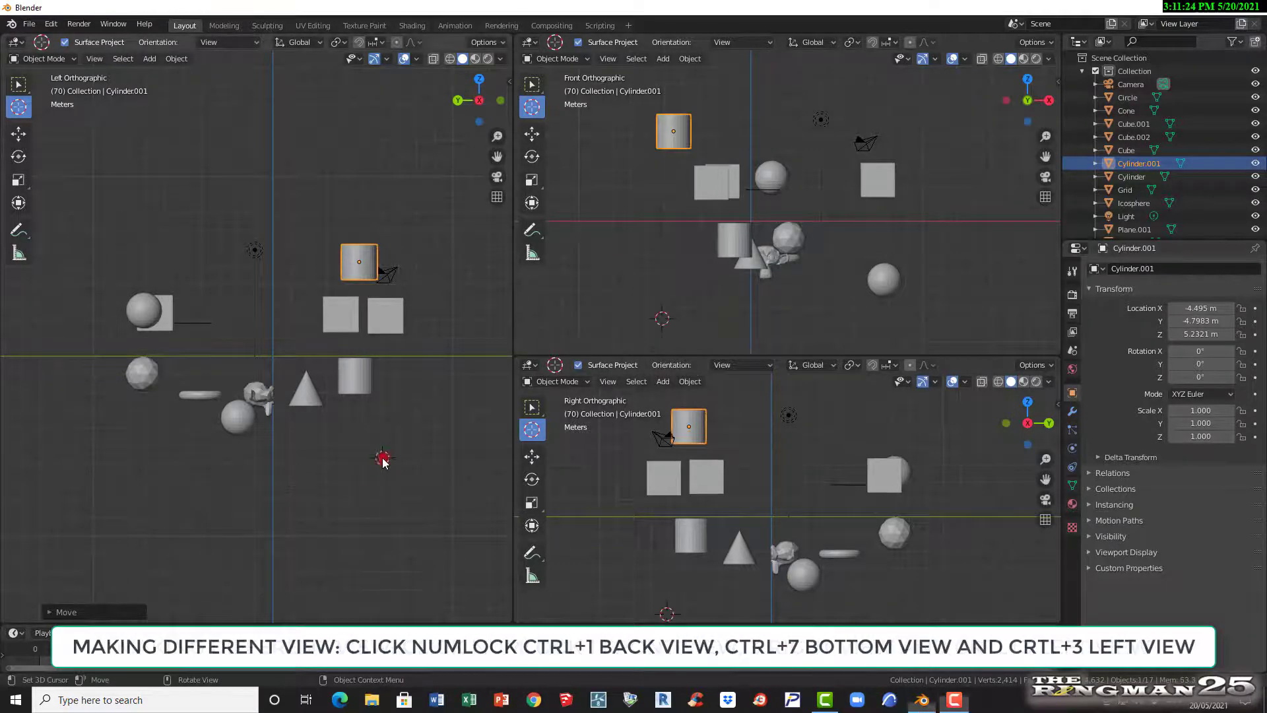
- Switch the tall viewport to the Back view and the Front viewport to the Bottom and Left views in turn
click(382, 458)
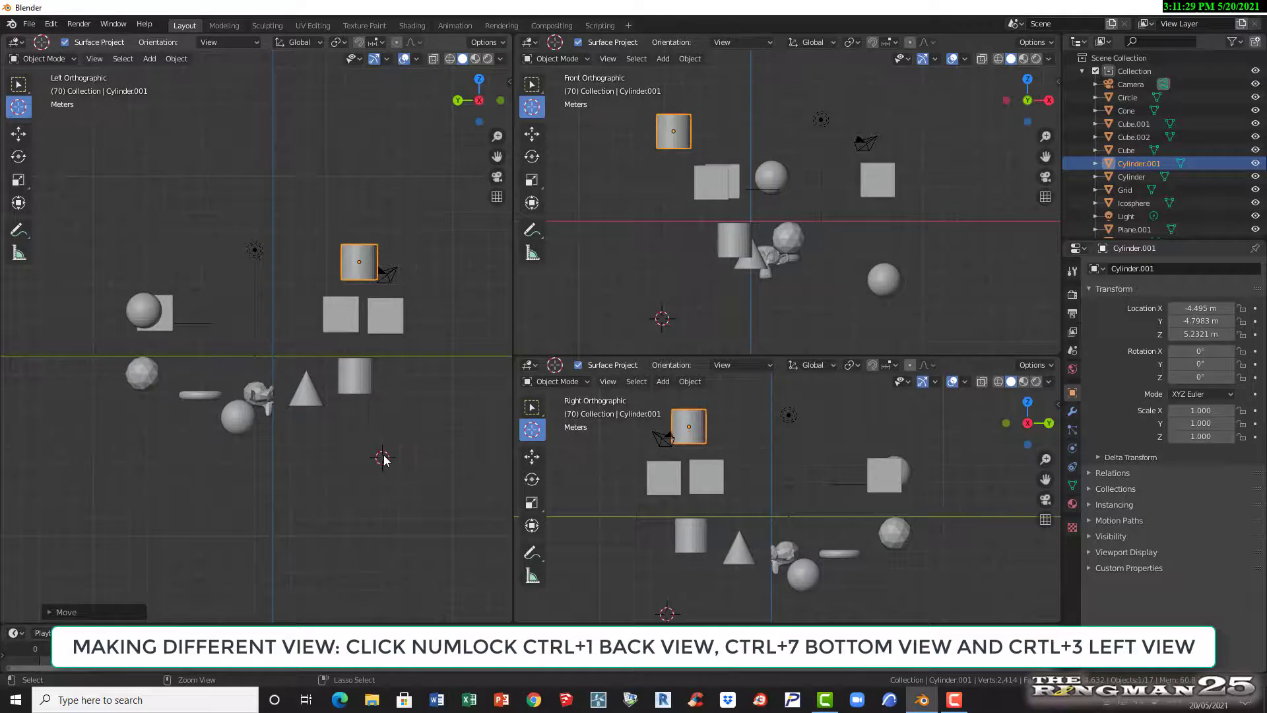
key(ctrl+KP_1)
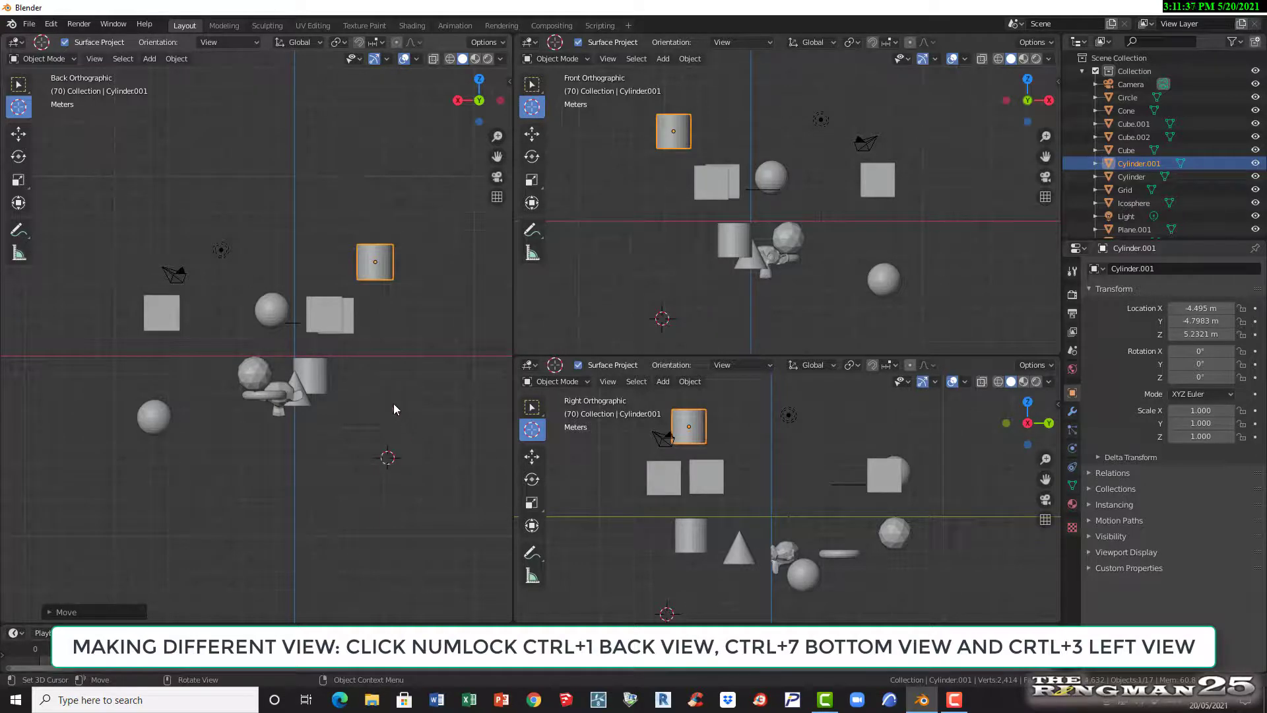
click(637, 271)
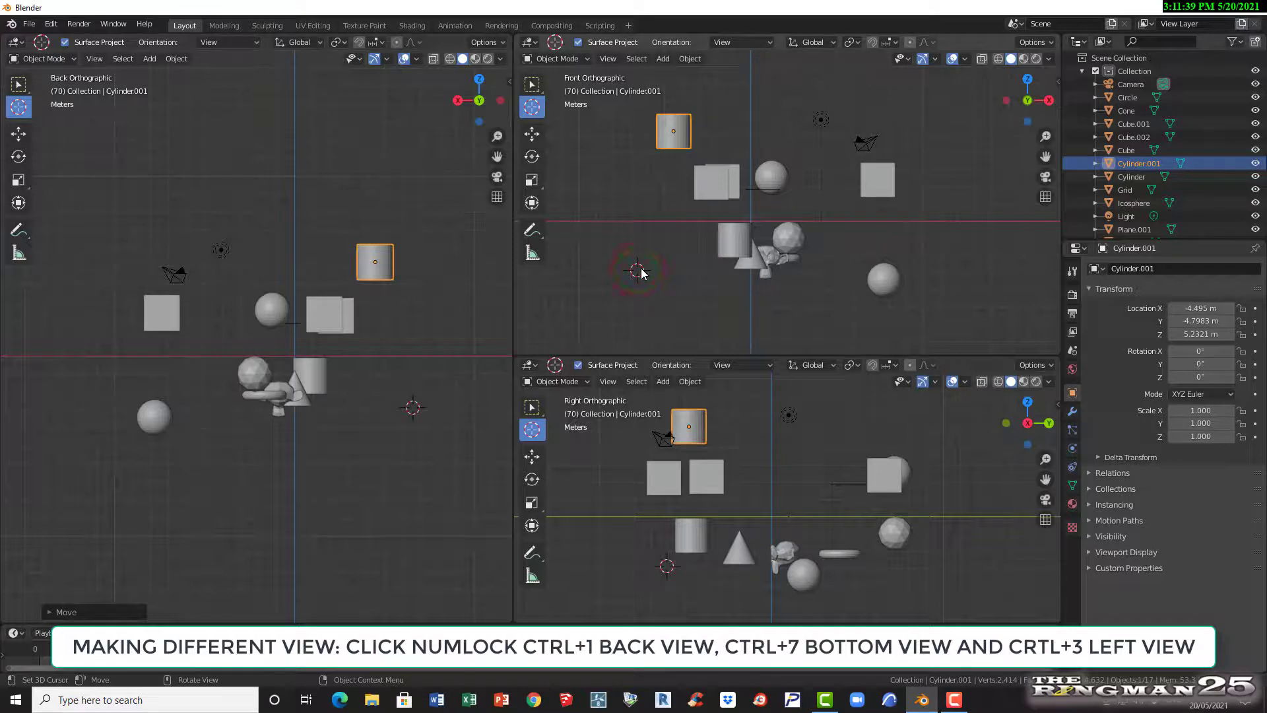
key(ctrl+KP_7)
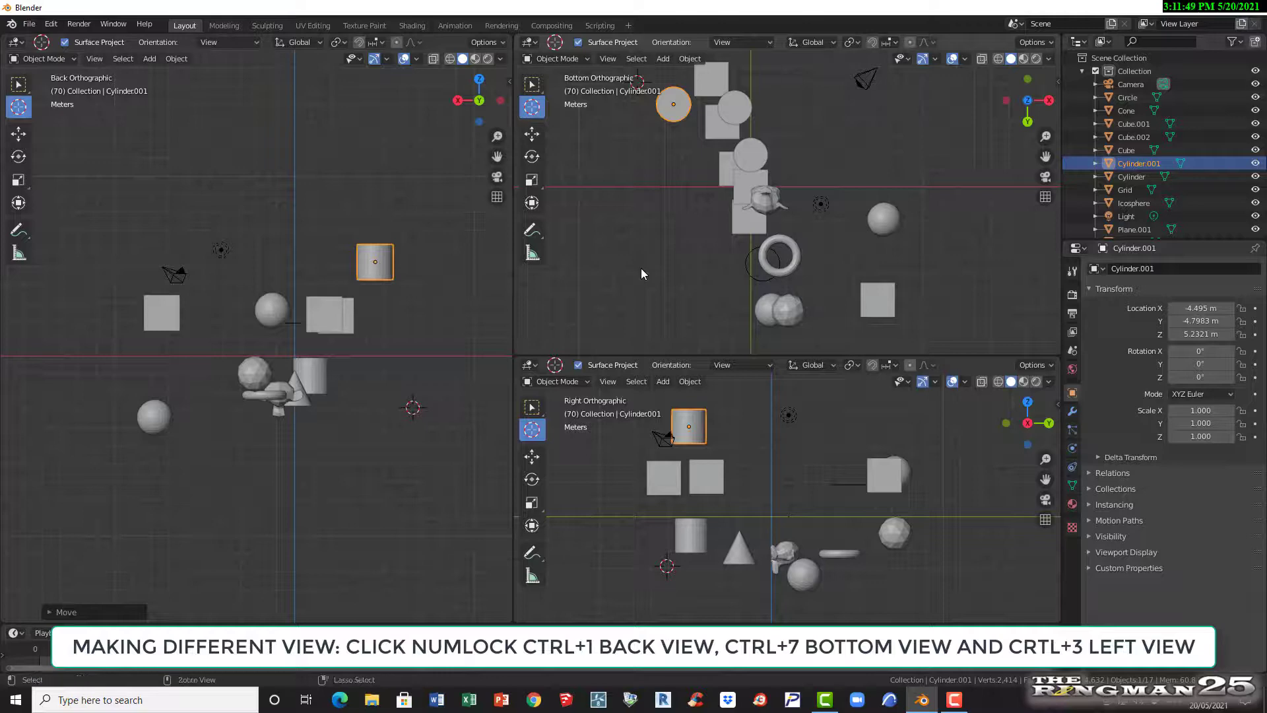
key(ctrl+KP_3)
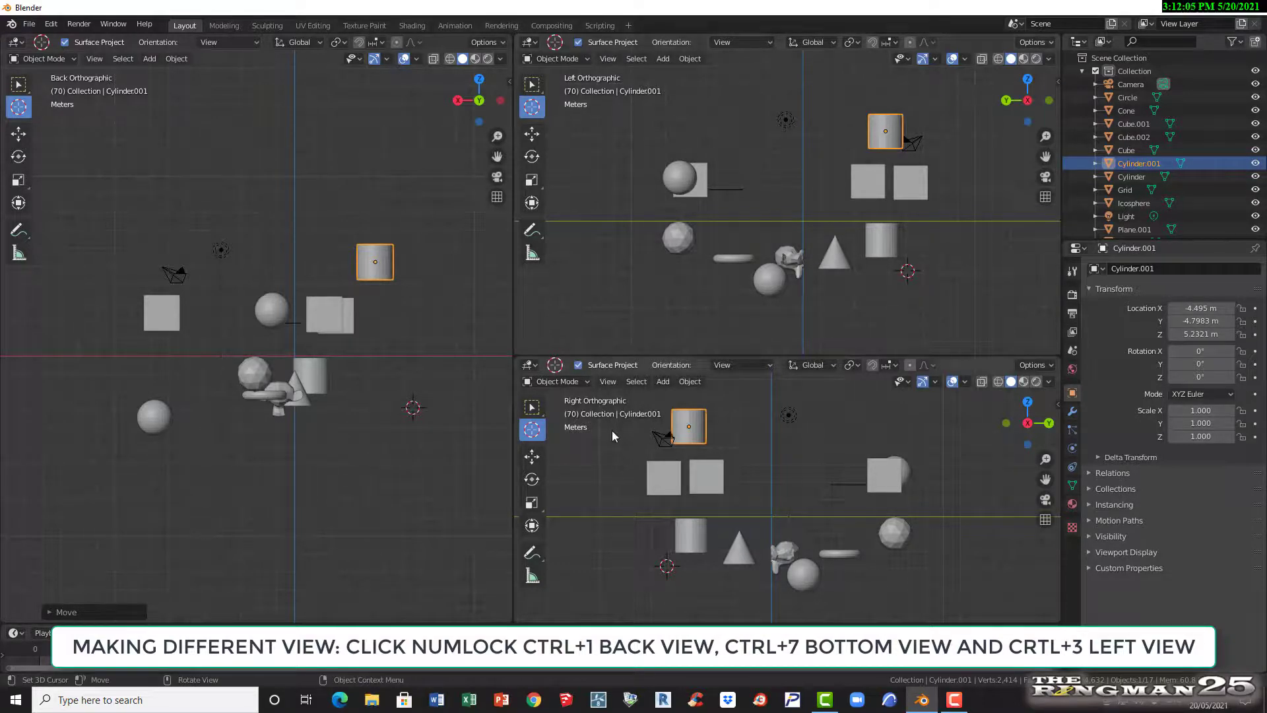
click(621, 470)
key(ctrl+KP_3)
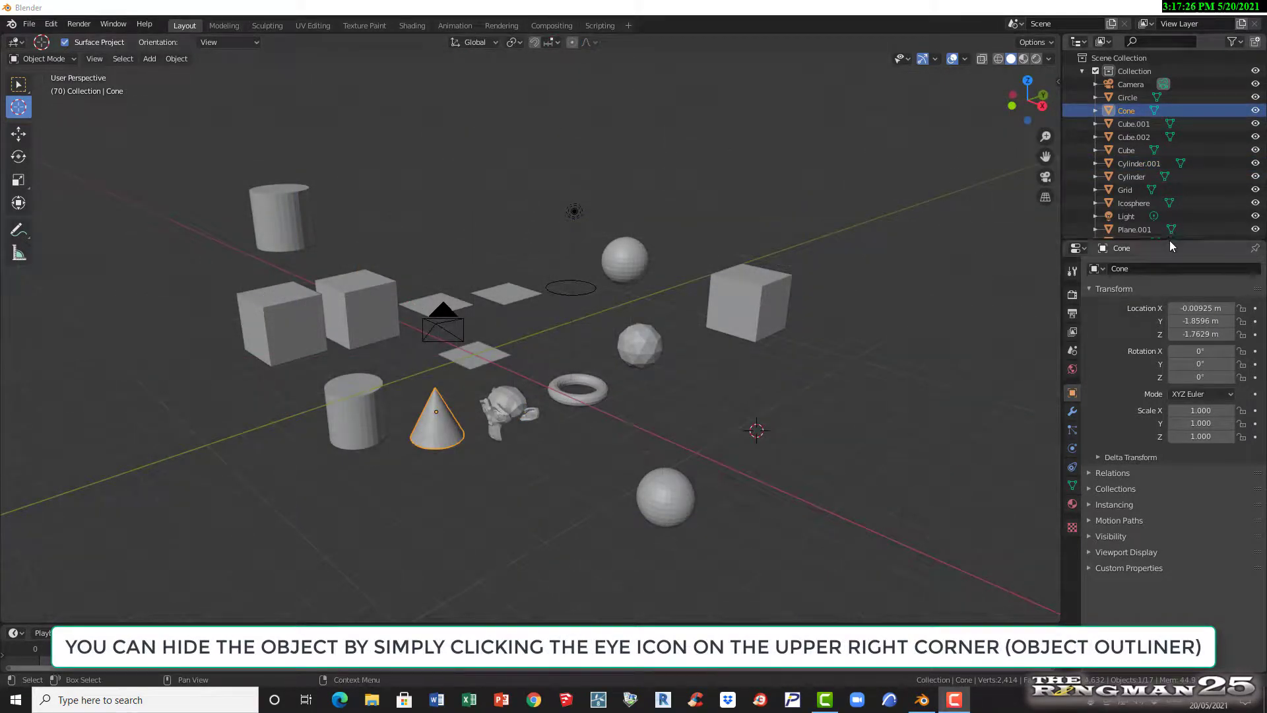
- Enlarge the Outliner to list all objects and hide every object except the camera and the torus
drag(1170, 239, 1172, 371)
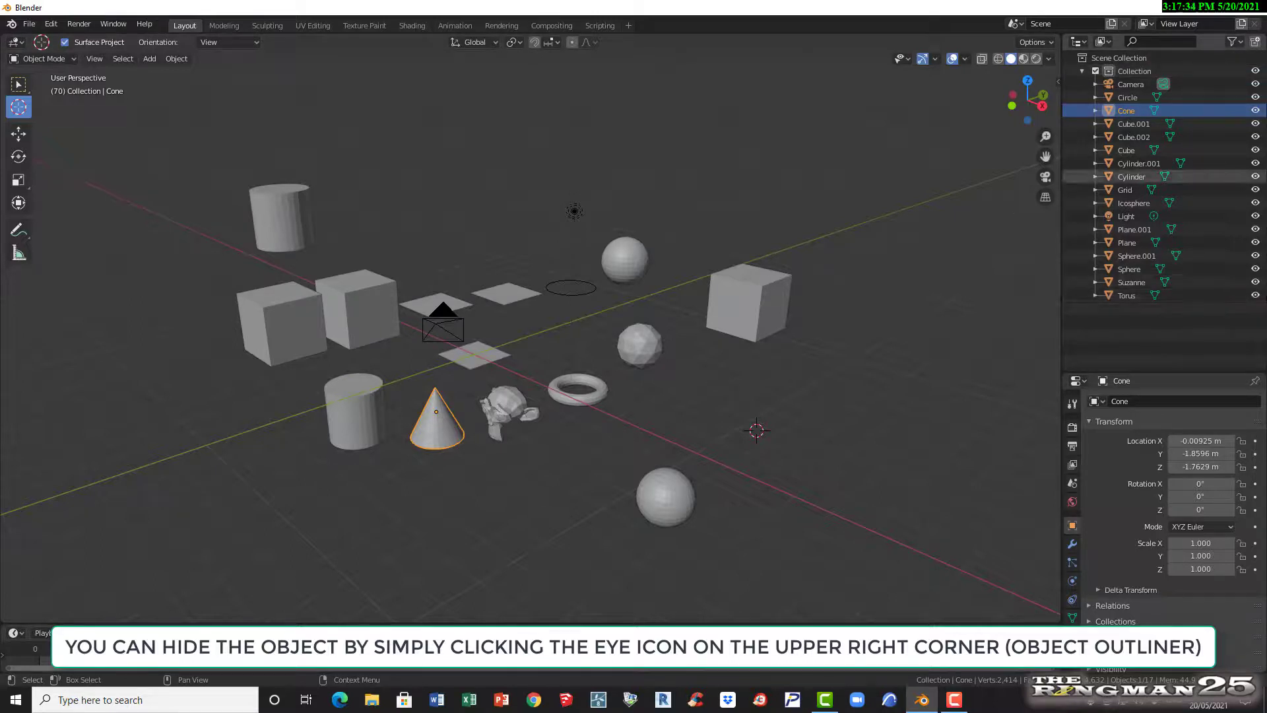
click(1255, 98)
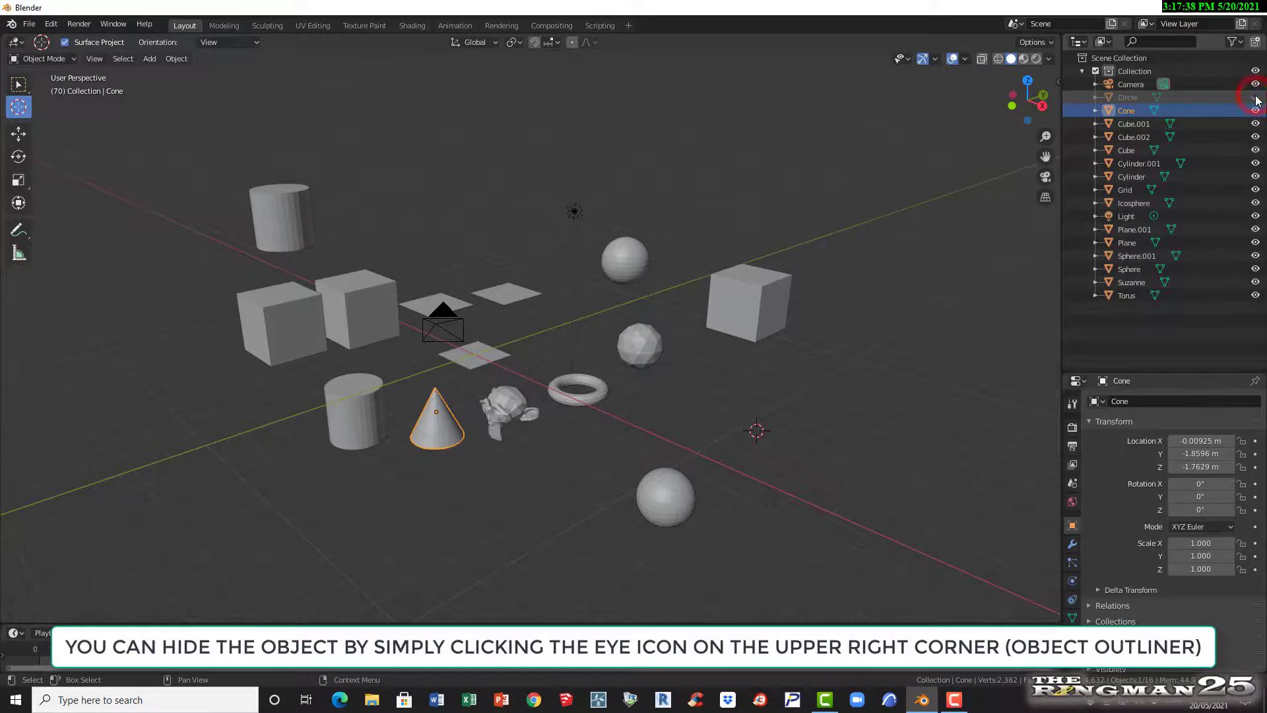
click(1256, 111)
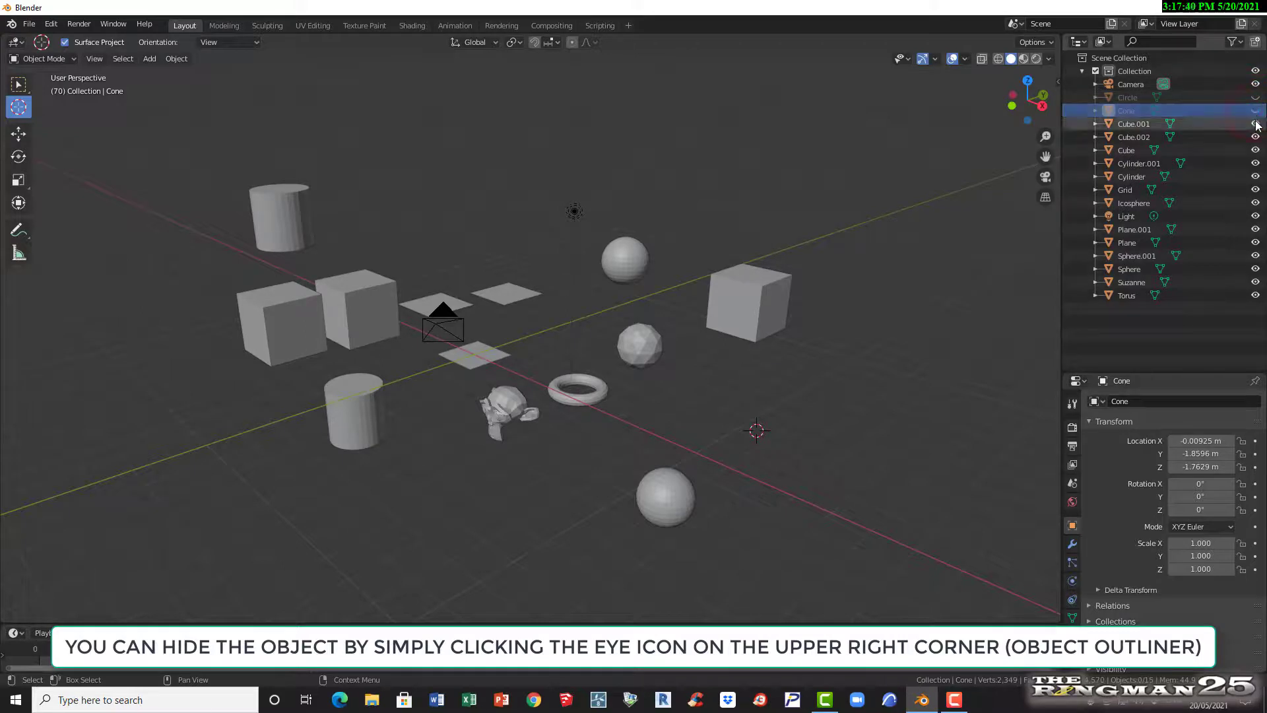
click(1255, 124)
click(1256, 137)
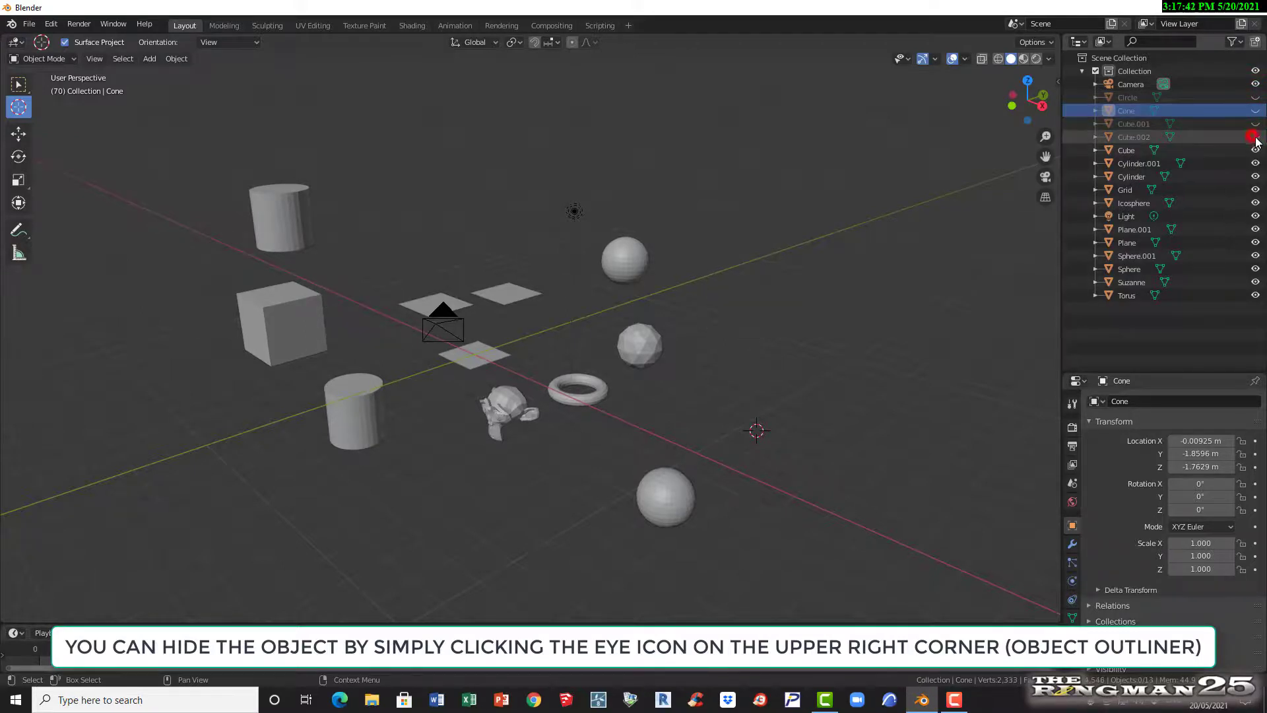
click(1256, 151)
click(1256, 163)
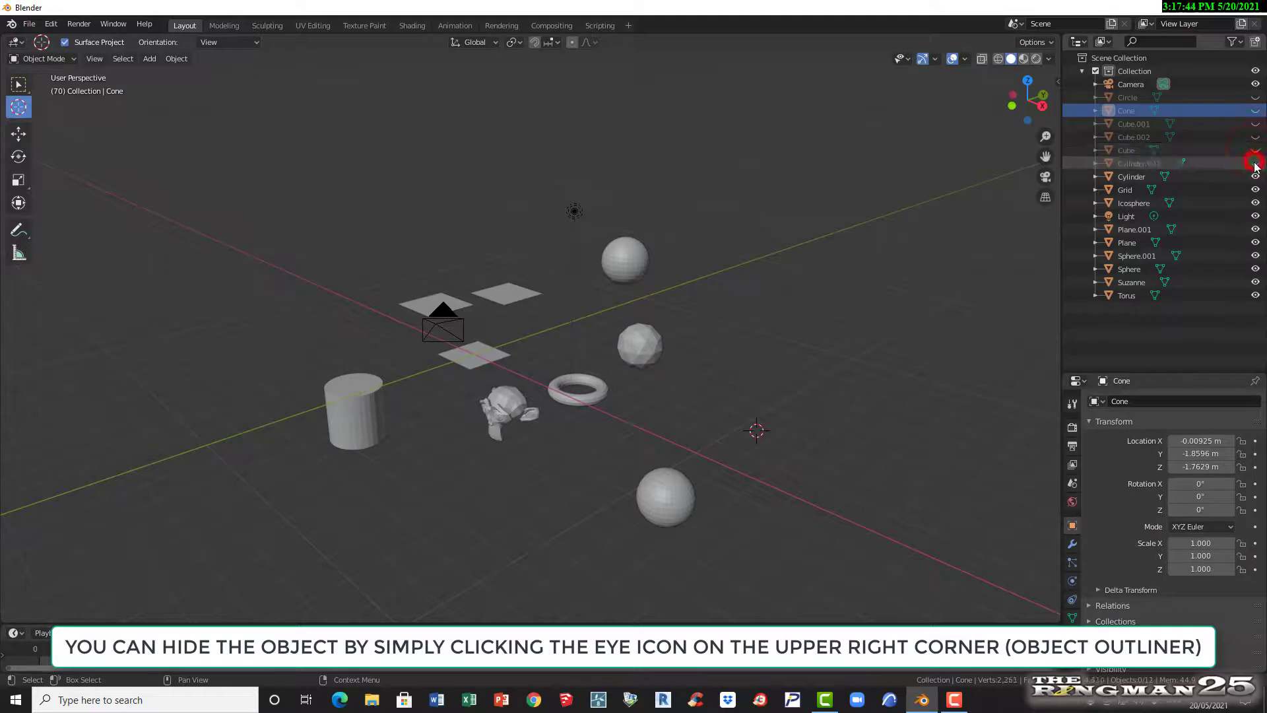
click(1255, 176)
click(1255, 190)
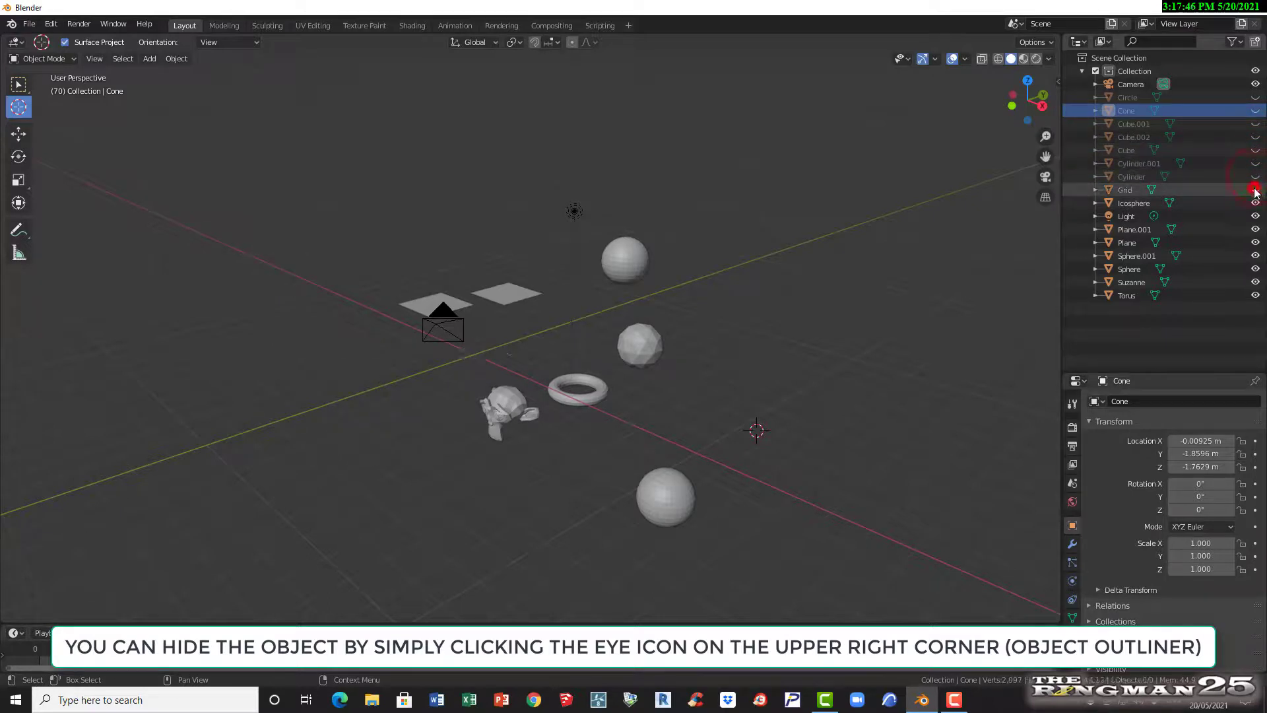
click(1255, 204)
click(1256, 217)
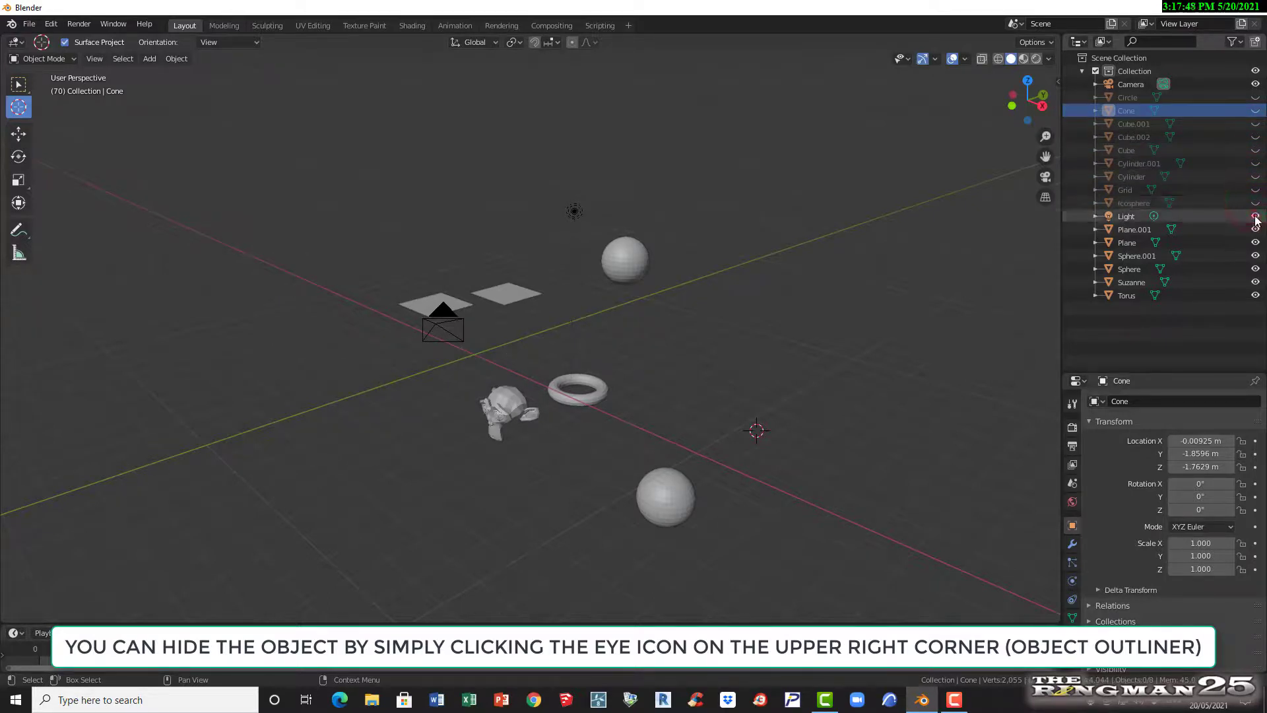
click(1256, 230)
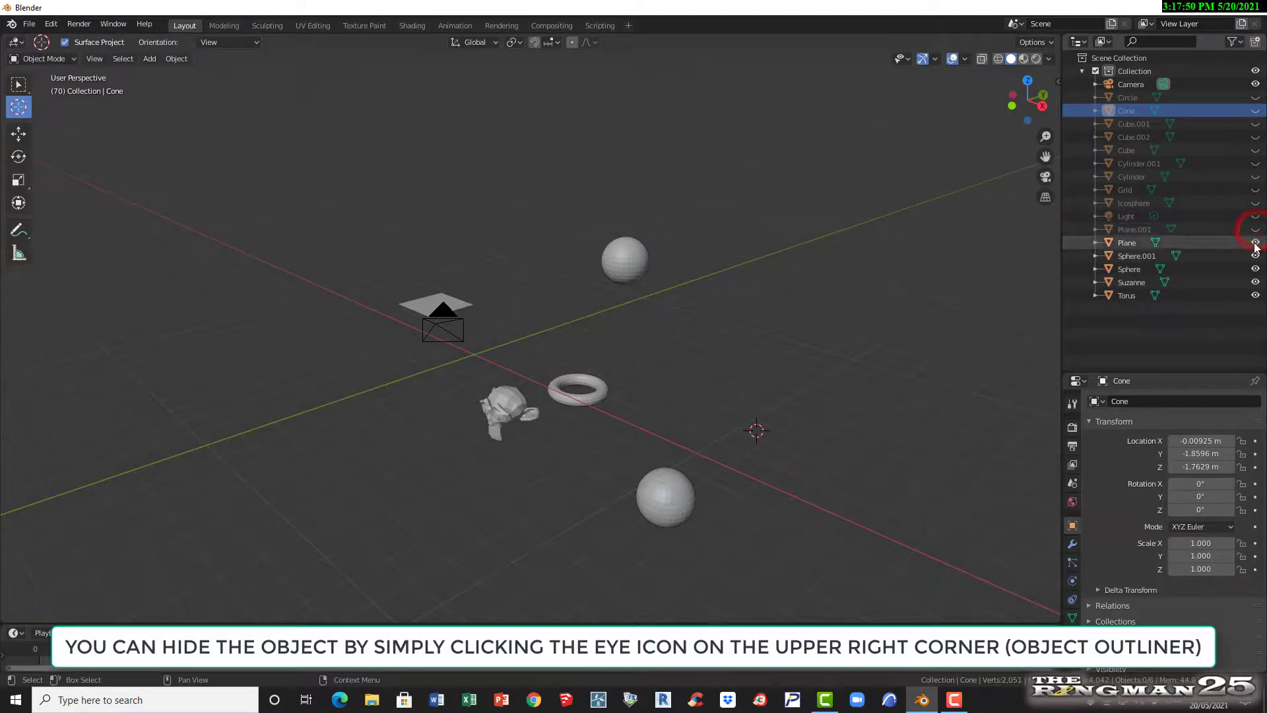
click(1255, 243)
click(1256, 256)
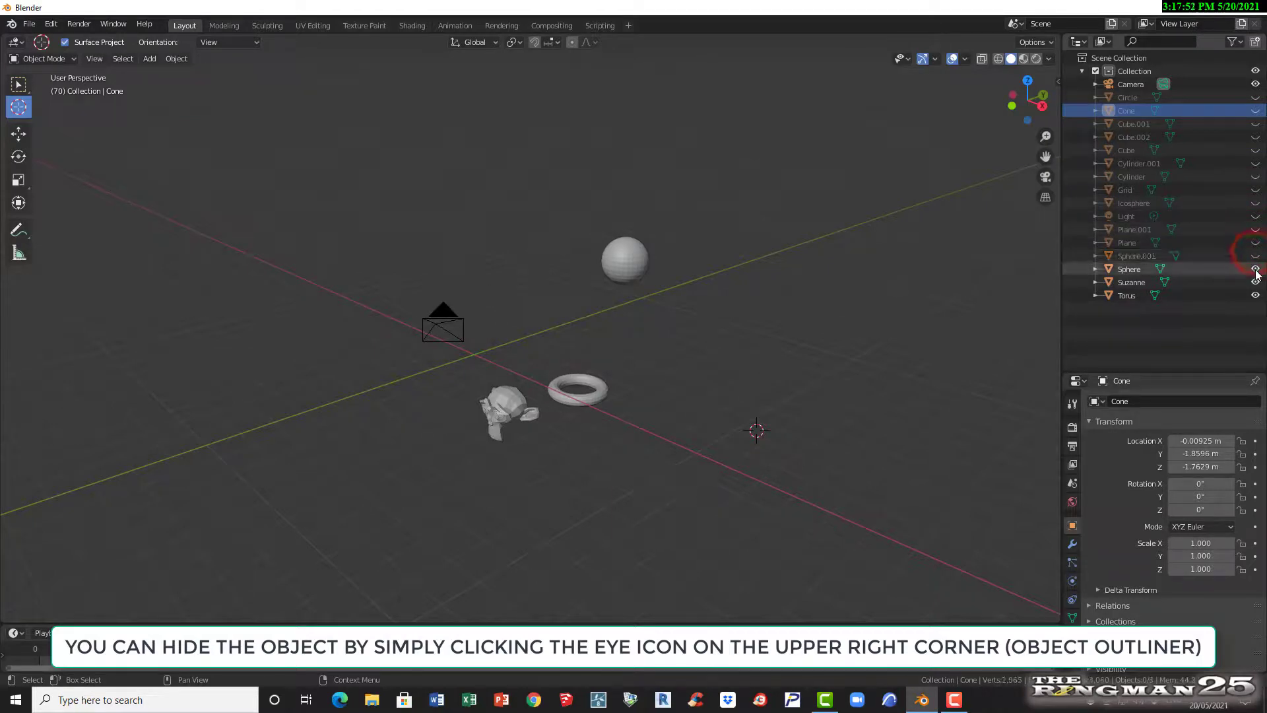
click(1256, 269)
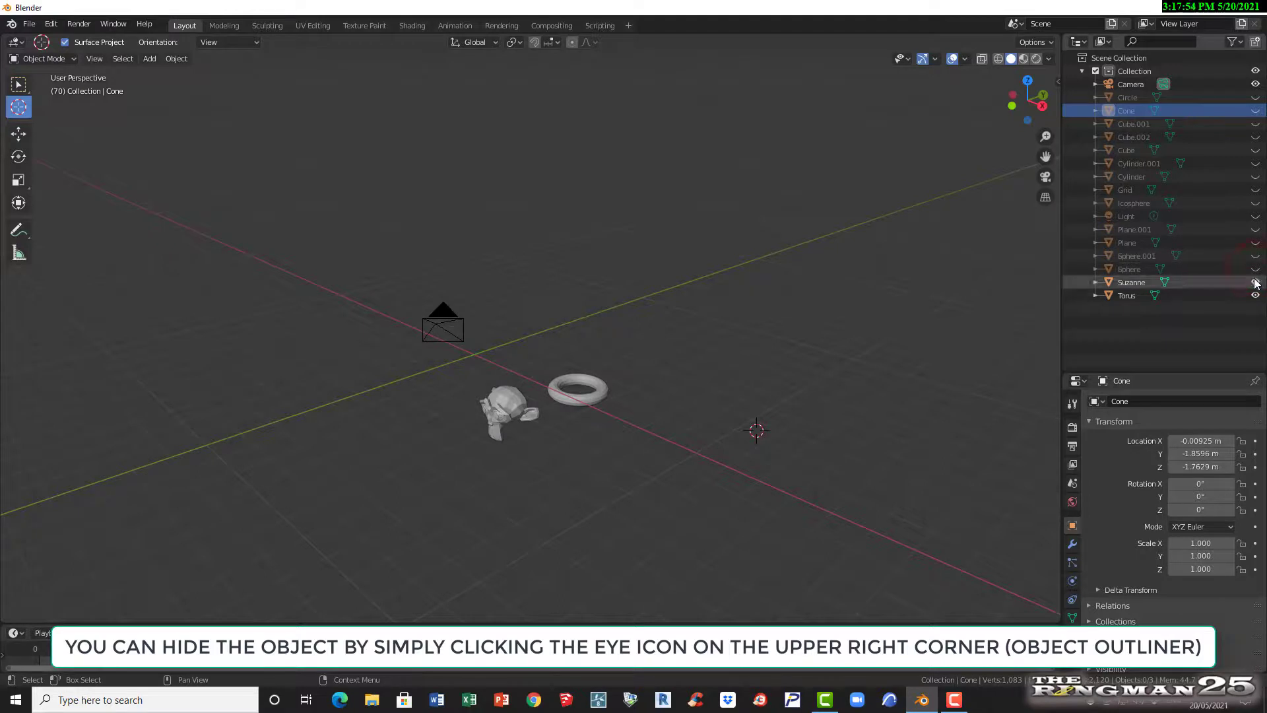
click(1255, 283)
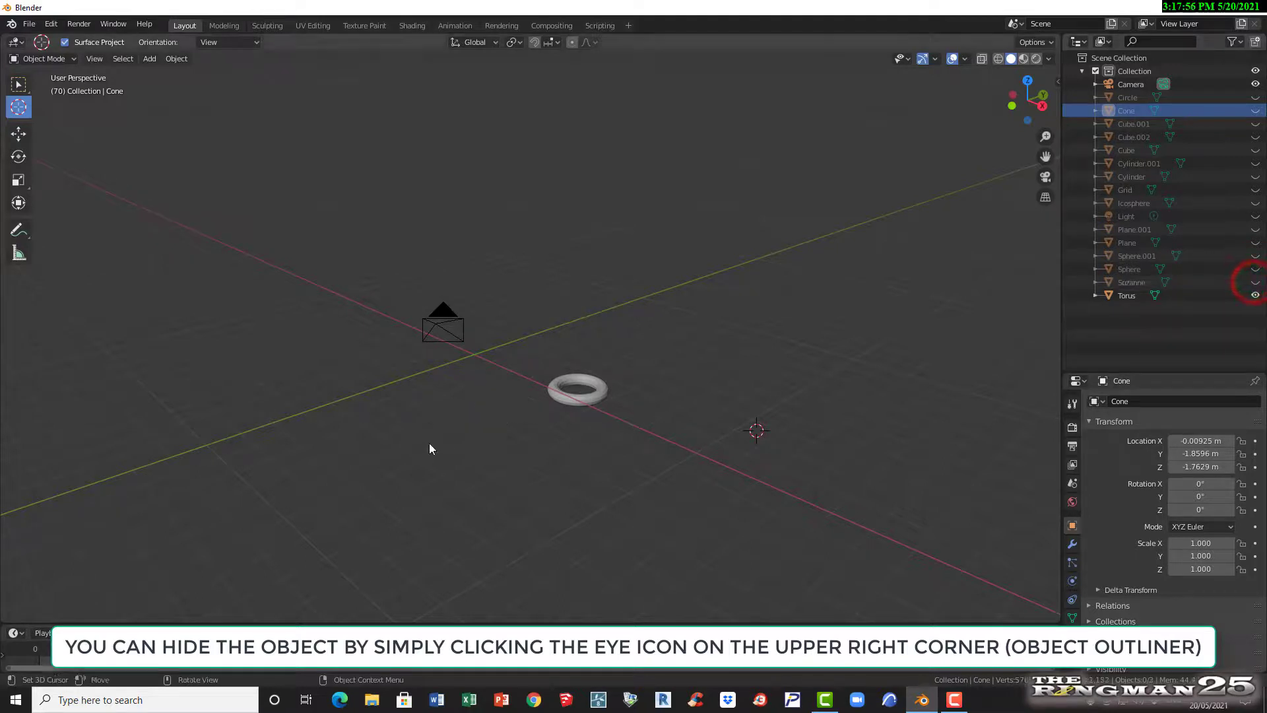
- Inspect the isolated torus and make all the hidden objects visible again, from Suzanne back to the circle
scroll(584, 389, up, 2)
middle_drag(648, 505, 796, 473)
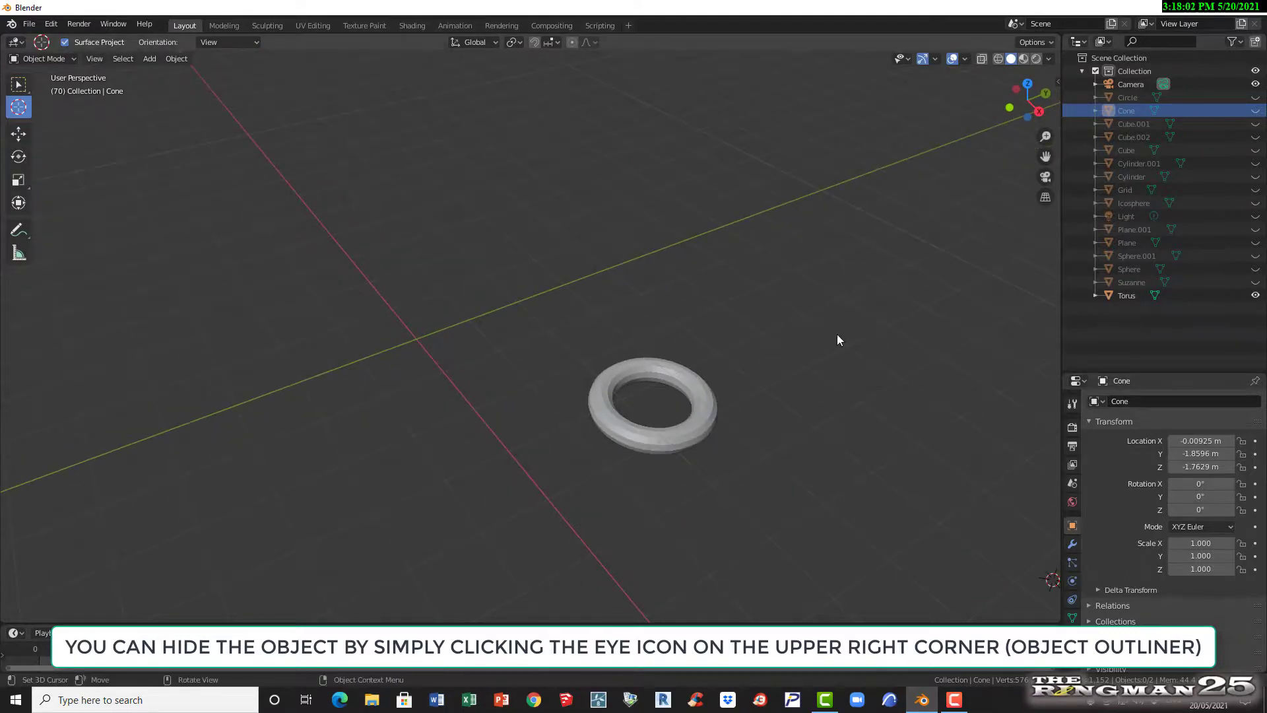
scroll(825, 349, down, 4)
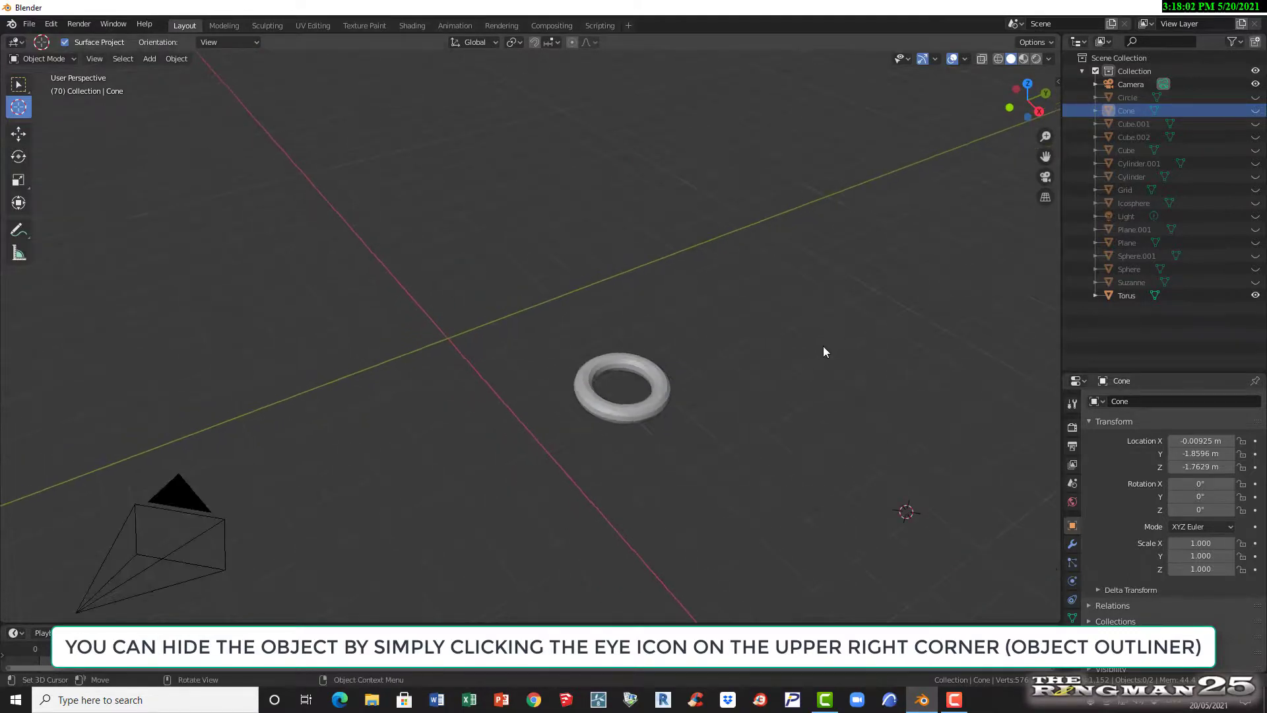
click(1255, 282)
click(1255, 269)
click(1257, 256)
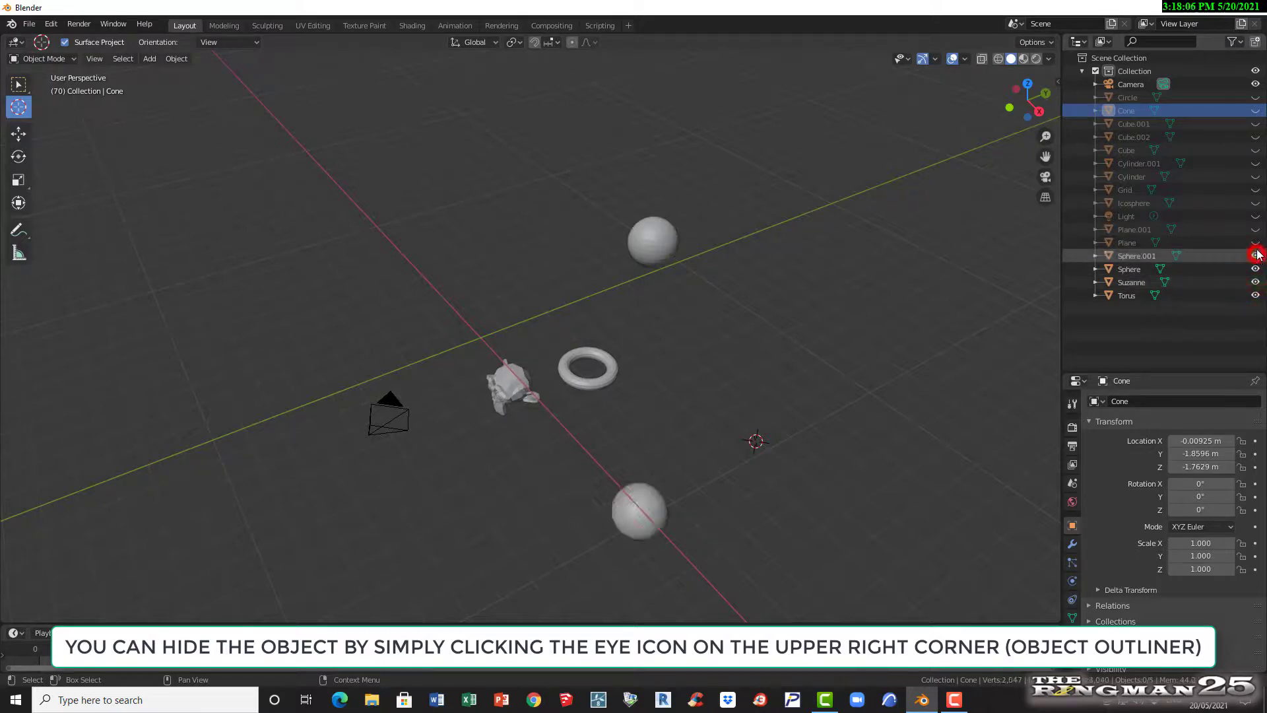
click(1256, 242)
click(1256, 229)
click(1255, 216)
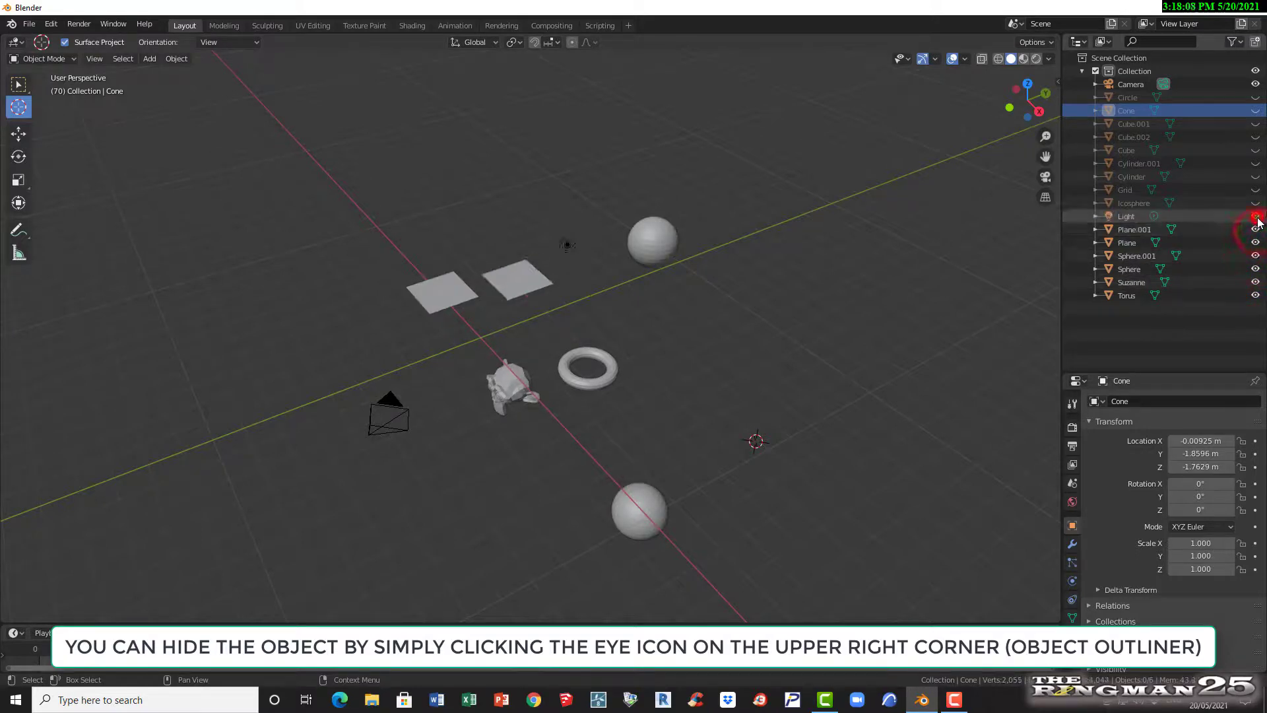
click(1256, 203)
click(1256, 190)
click(1256, 176)
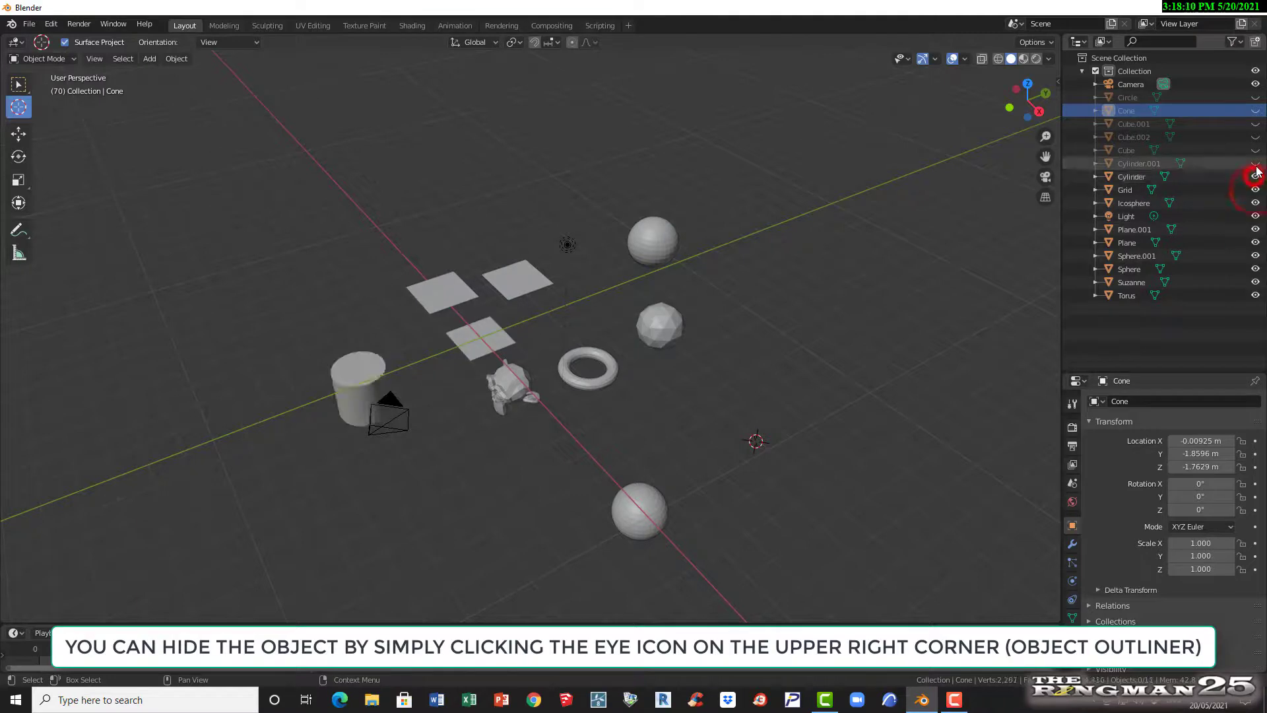
click(1255, 163)
click(1256, 150)
click(1256, 138)
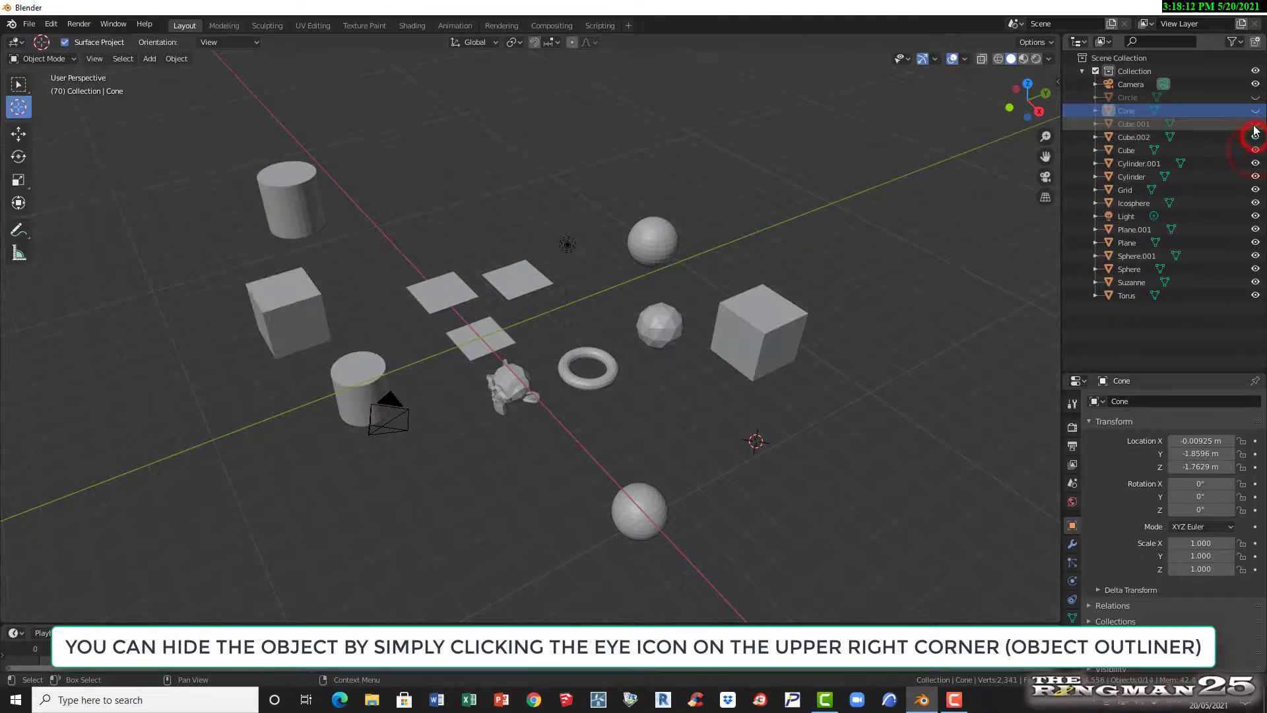
click(1255, 123)
click(1255, 111)
click(1256, 97)
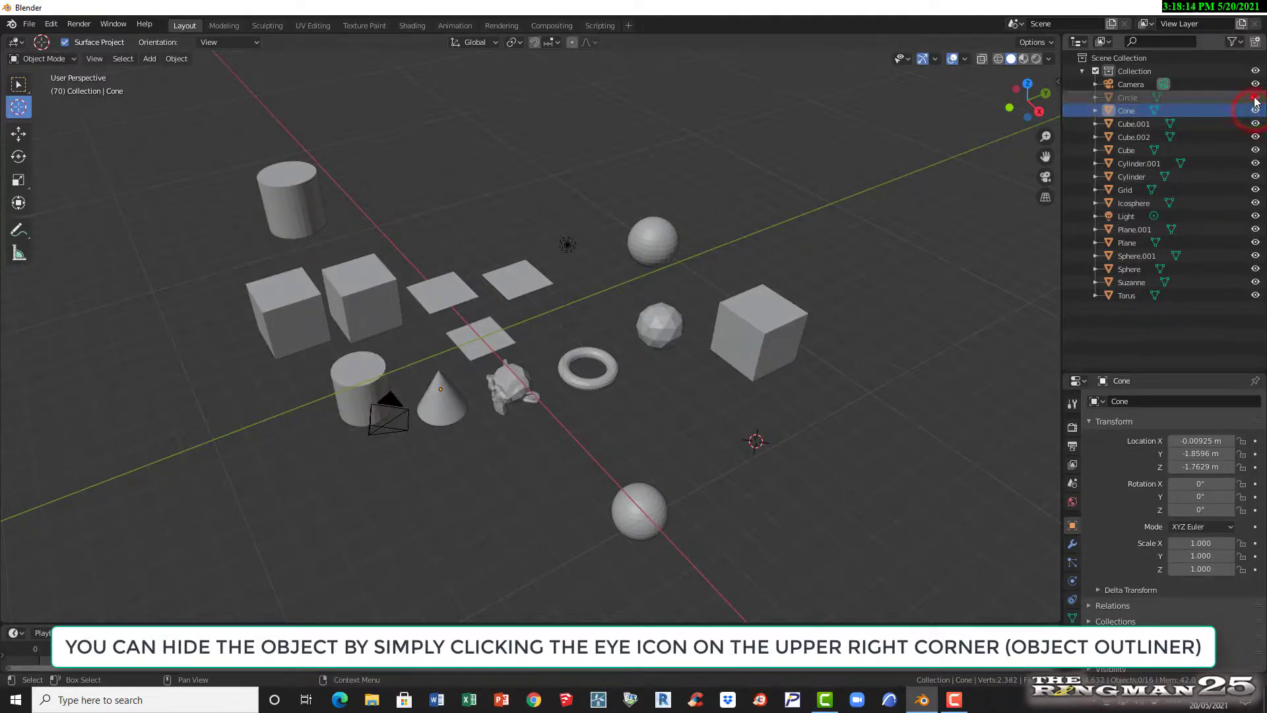